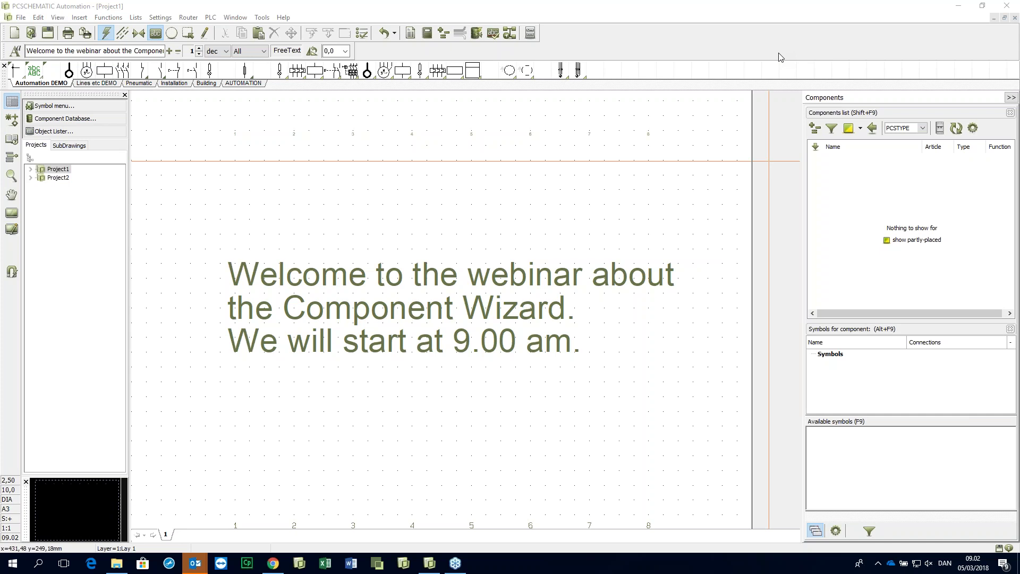
Switch to Project2 and enlarge the area that lists the symbols for the component
double_click(55, 179)
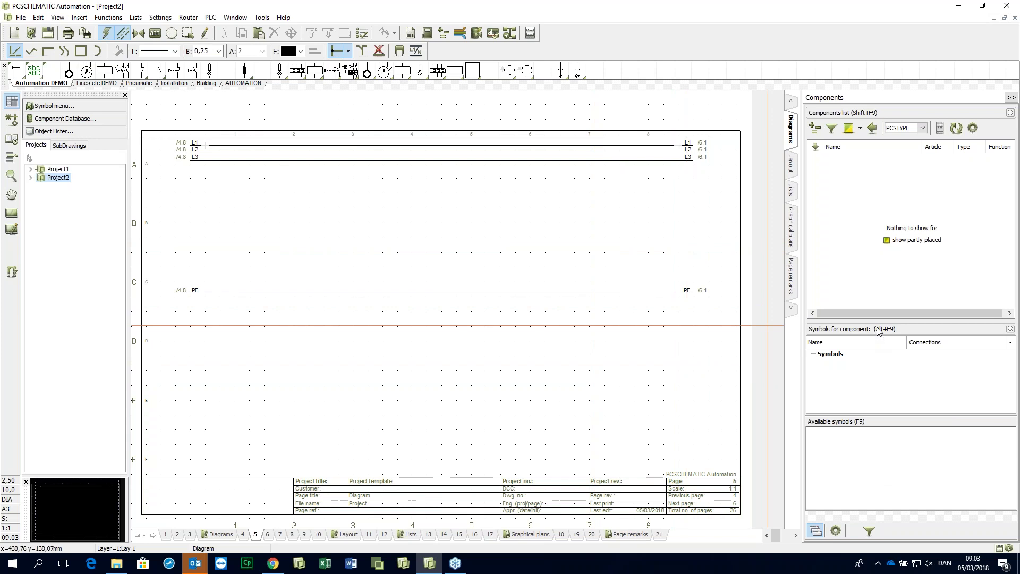
left_click_drag(876, 324, 876, 276)
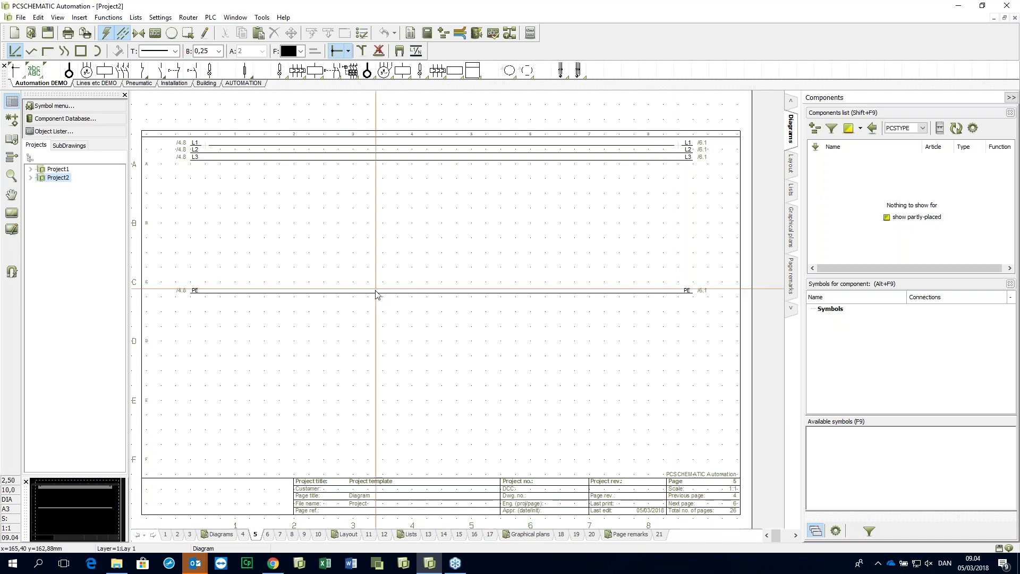
Unstack the available symbols of Contactor 3POL 1NO 2NC type1 and place its three-pole main contacts as -Q1 in column 2, above the PE line
mouse_move(408, 80)
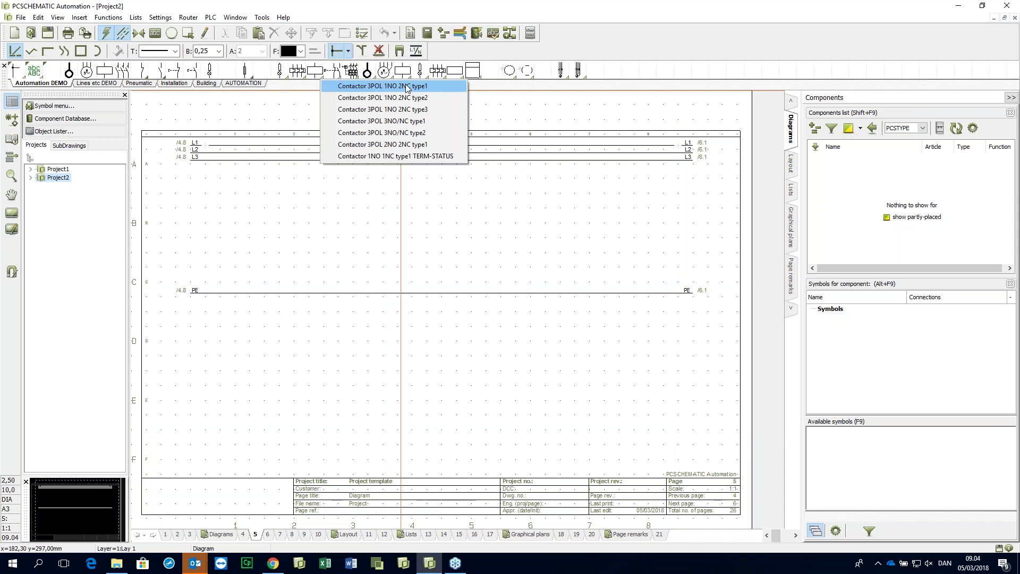
left_click(407, 86)
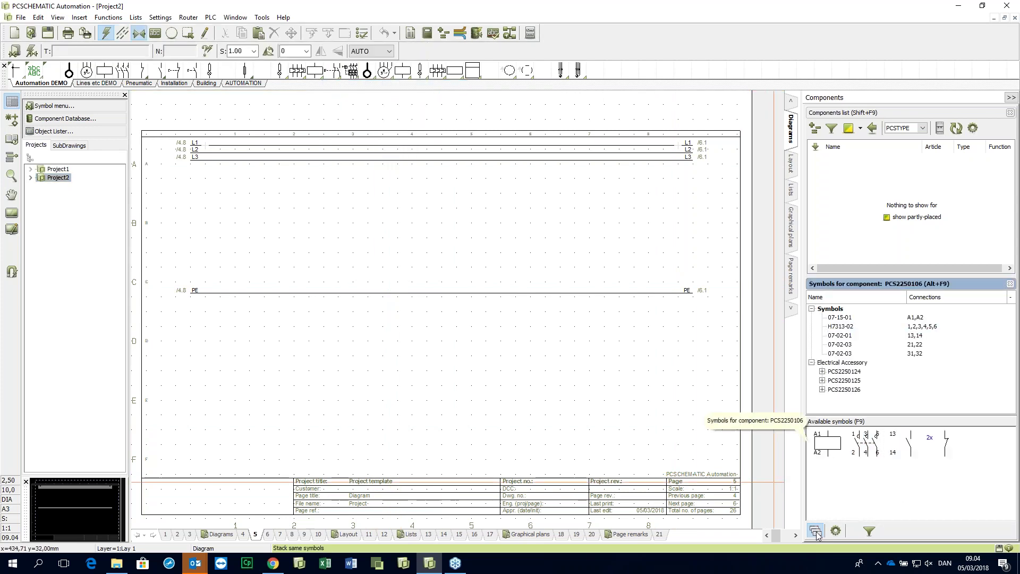
left_click(822, 484)
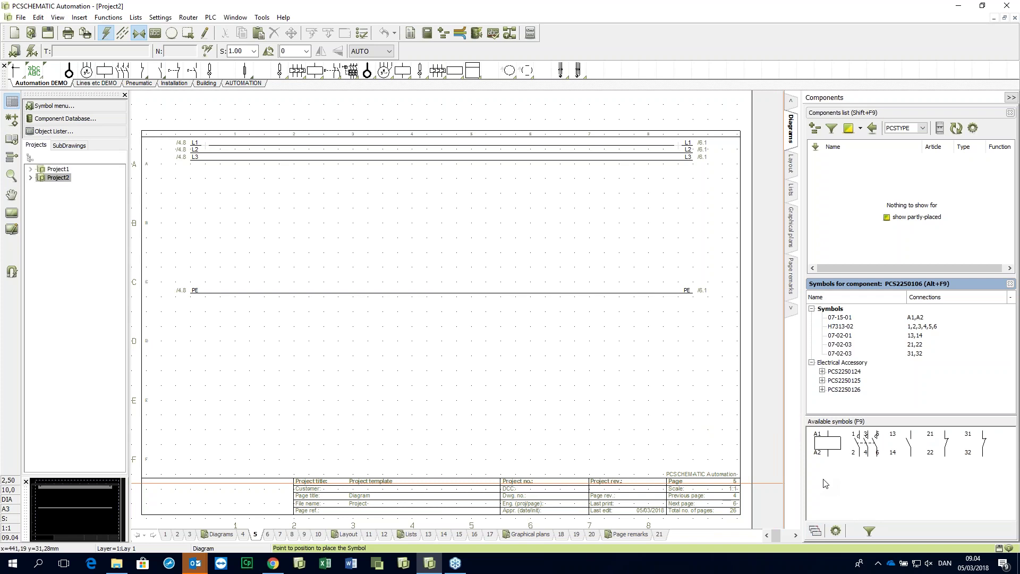
left_click(828, 450)
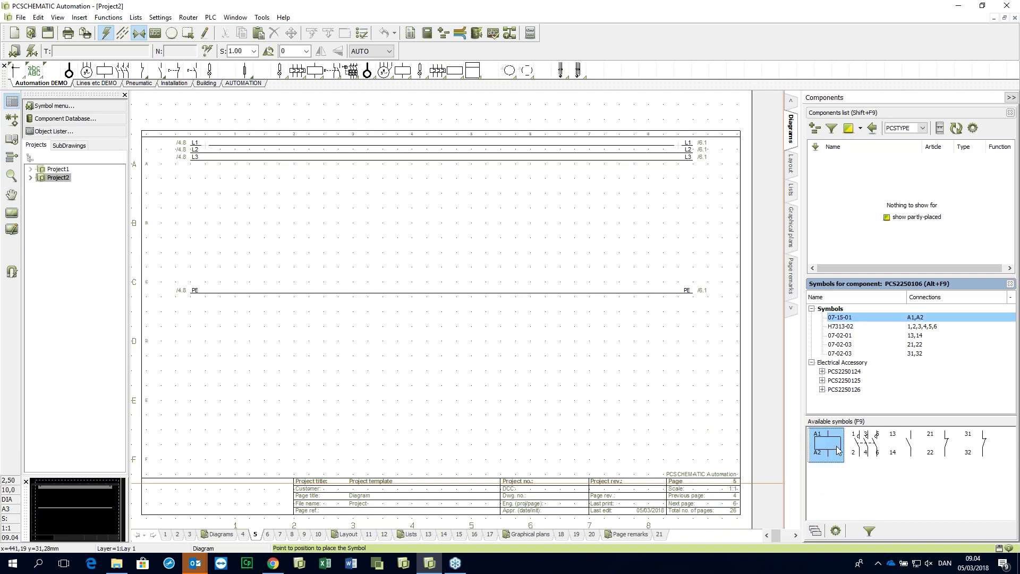
left_click(289, 265)
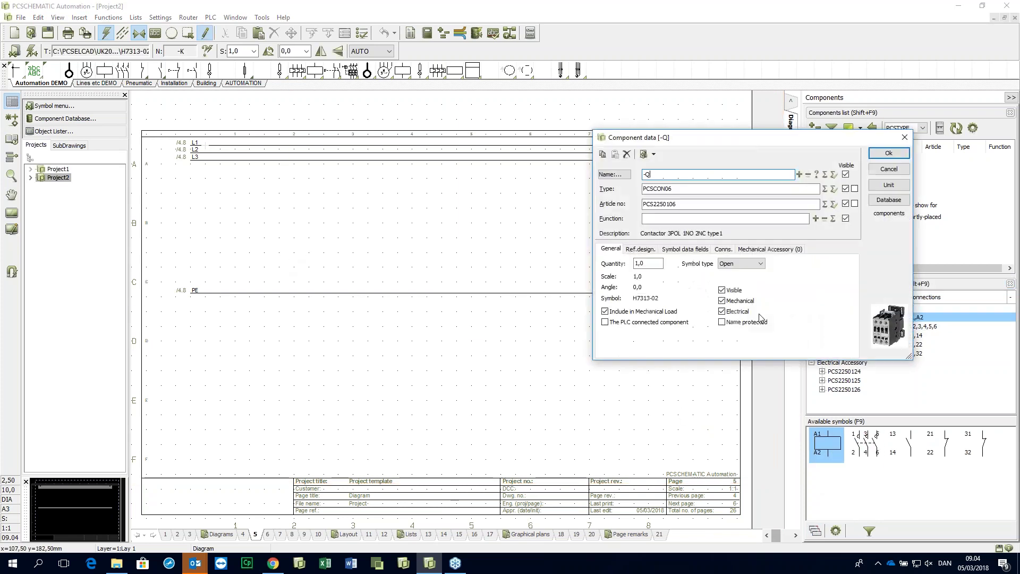
left_click(899, 137)
Place the 13-14 normally open contact of -Q1 in column 4, just above the PE line
left_click(871, 449)
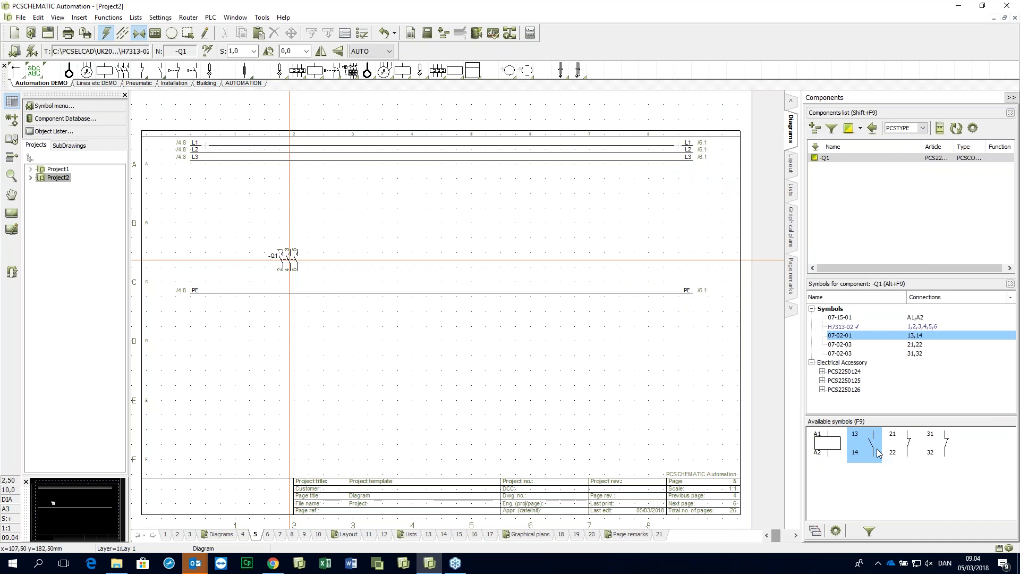
left_click(878, 452)
left_click(413, 264)
Place the three-pole main contacts of a second Contactor 3POL 1NO 2NC type1 as -Q2 in column 7
left_click(828, 443)
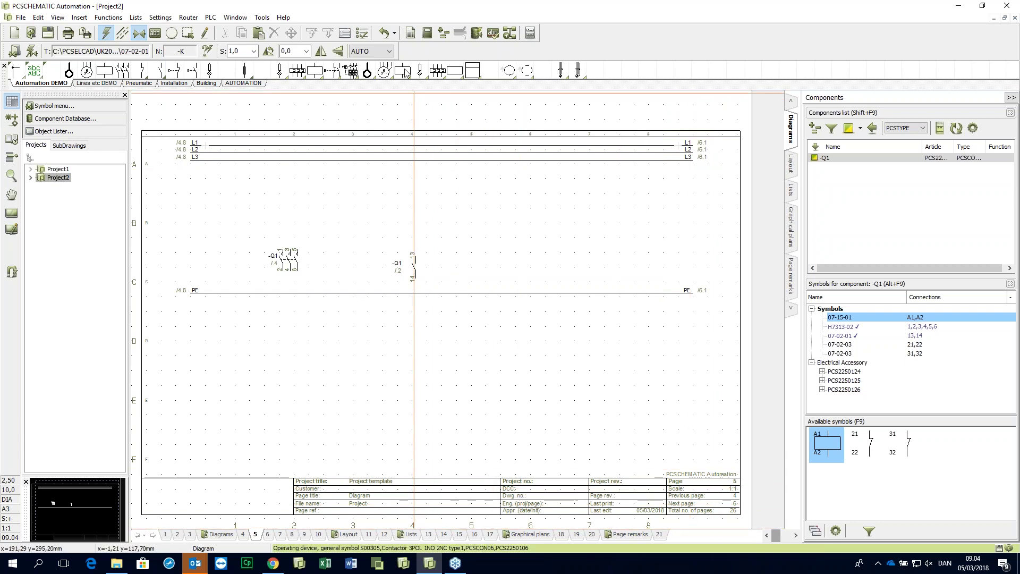
left_click(865, 441)
left_click(528, 307)
left_click(817, 174)
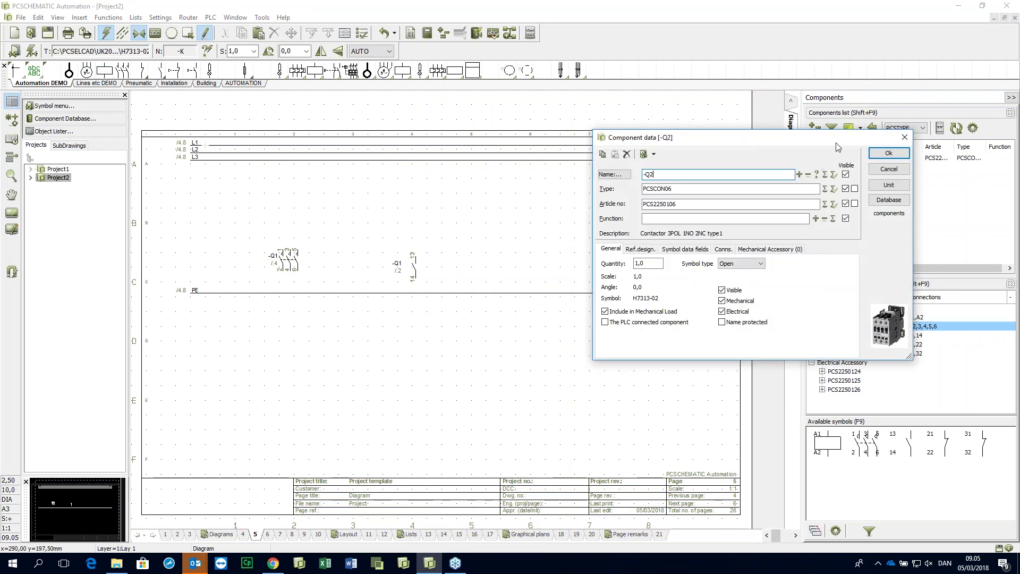
left_click(888, 153)
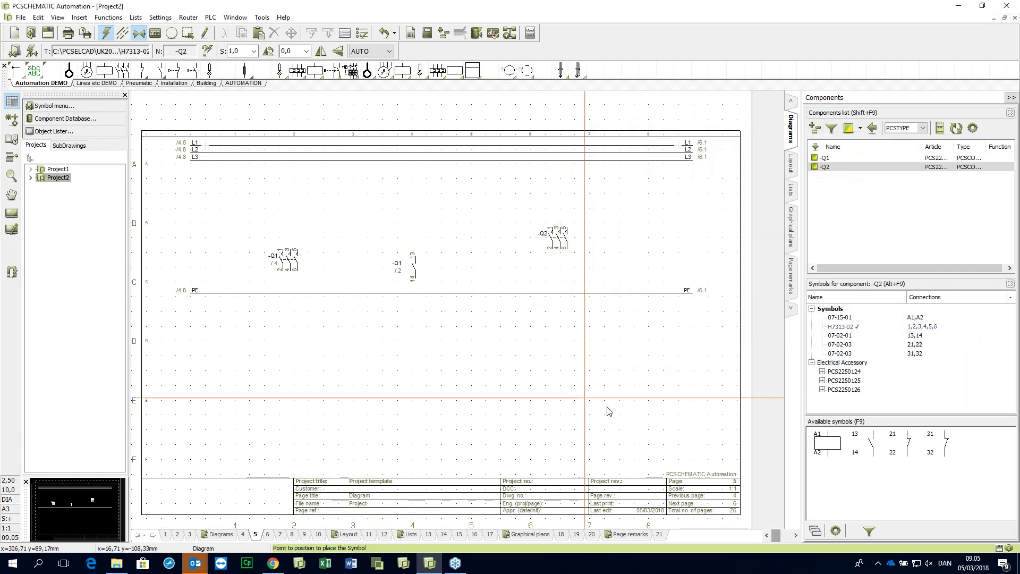
Update the parts list on page 13 and the components list on page 14 with the placed contactors
left_click(825, 167)
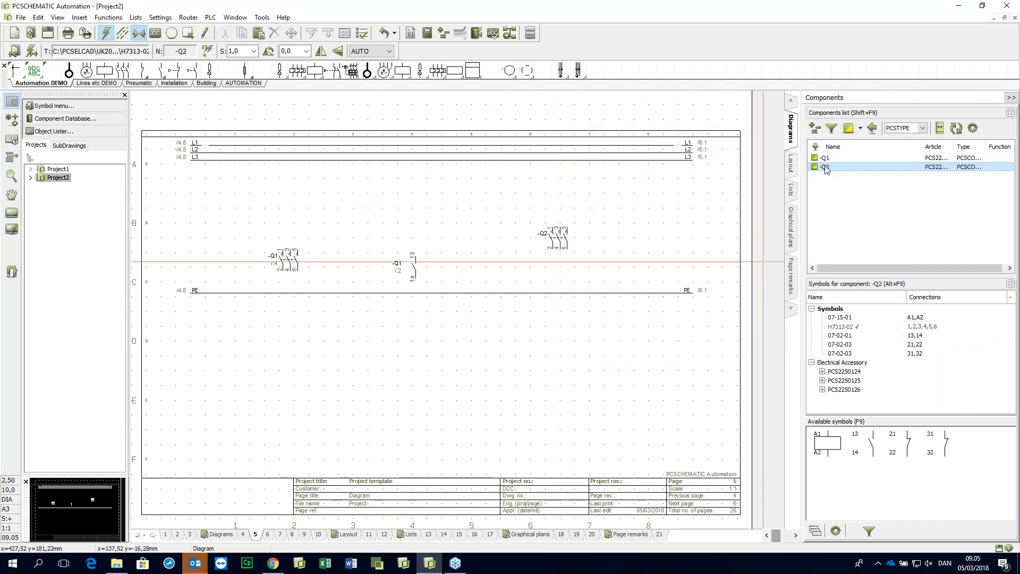
left_click(429, 534)
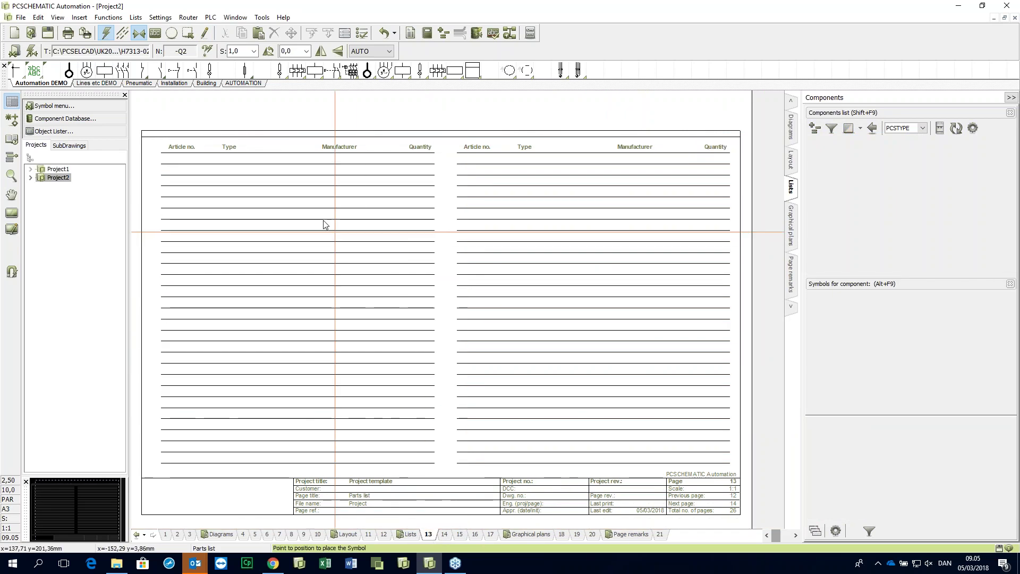
scroll(285, 276, "up", 1)
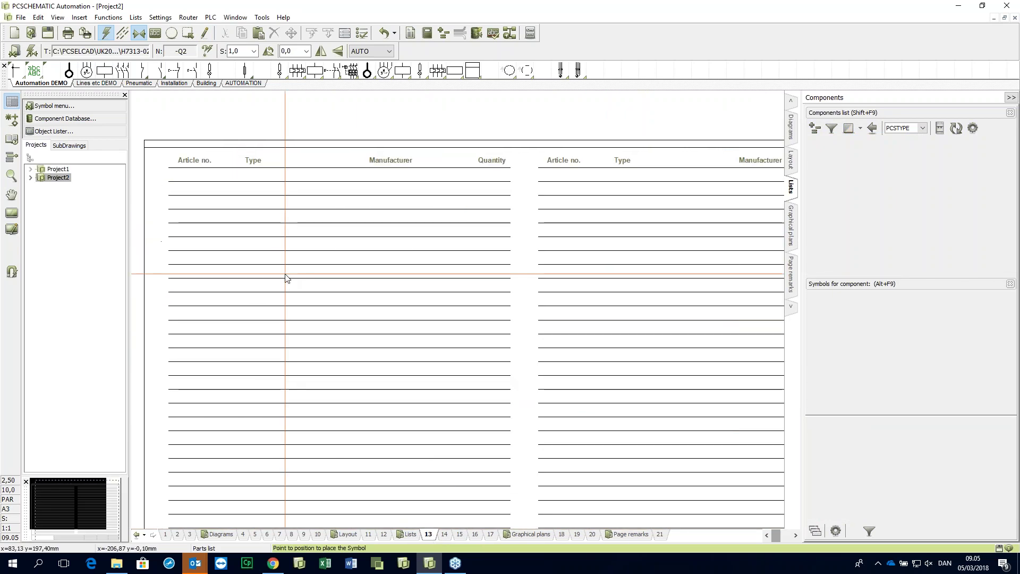
right_click(286, 278)
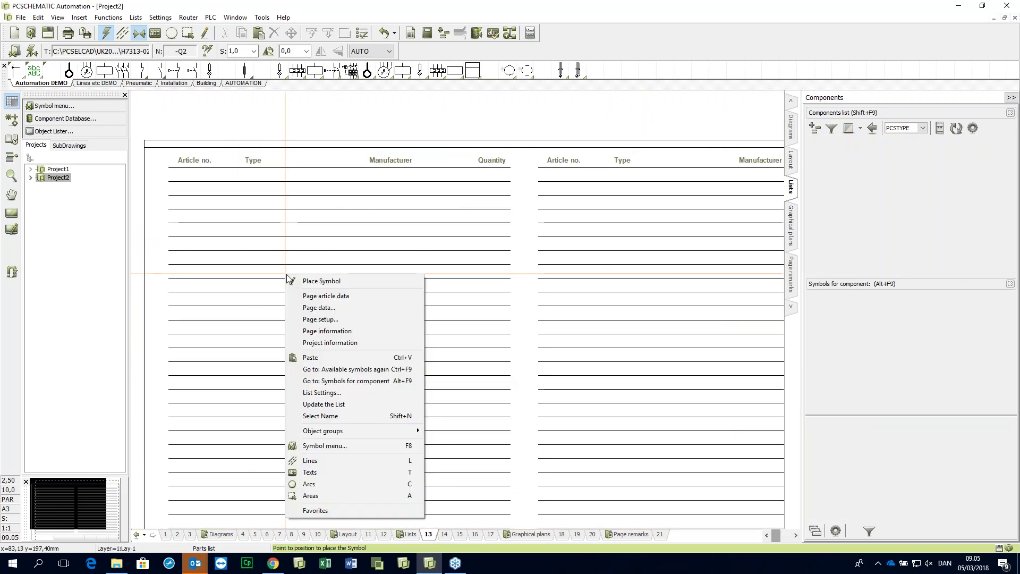
left_click(318, 406)
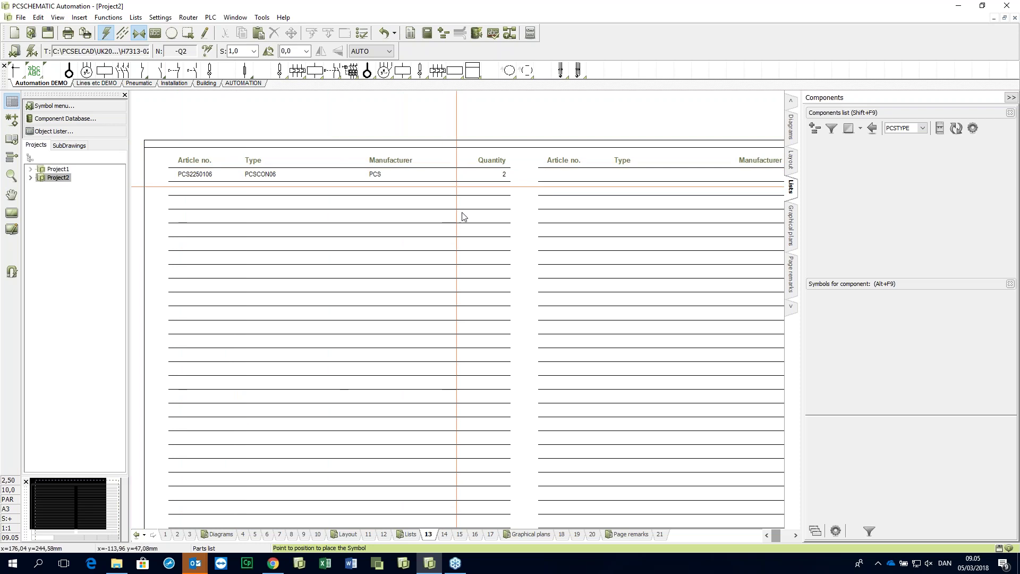
left_click(444, 535)
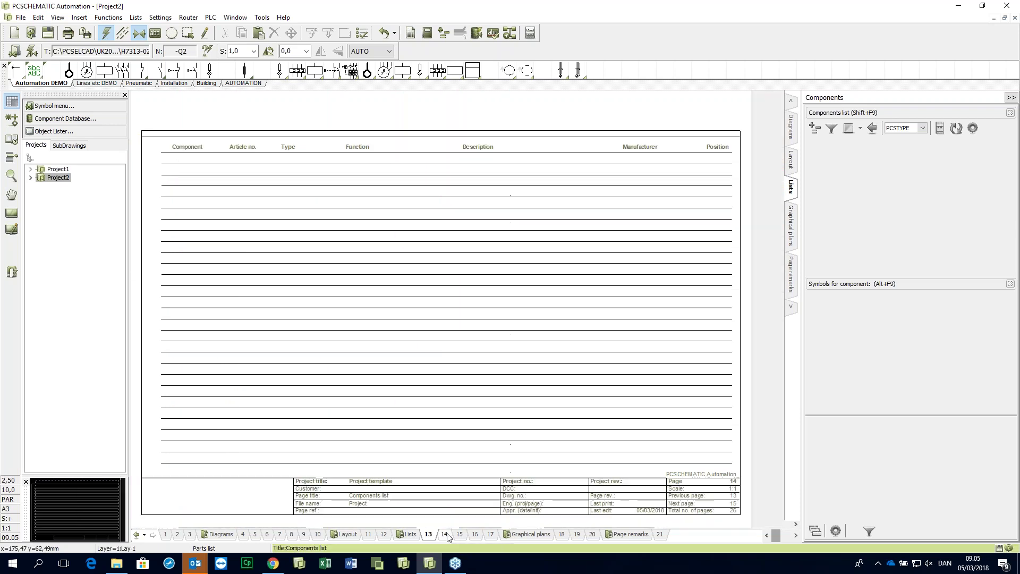
right_click(268, 297)
left_click(303, 427)
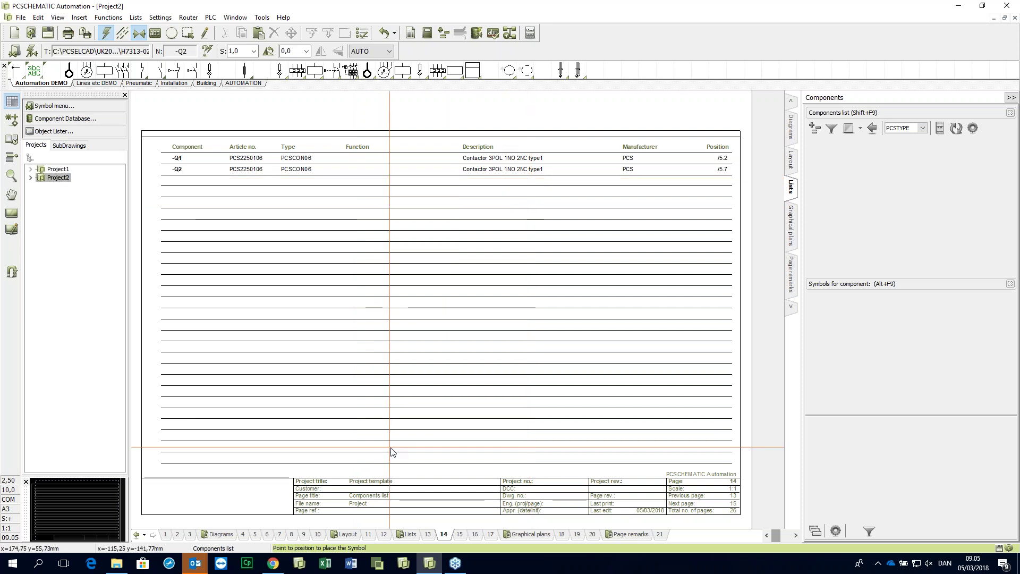
Place a plain three-pole contact symbol without article data on diagram page 5, beside -Q1, and name it -K1
left_click(268, 535)
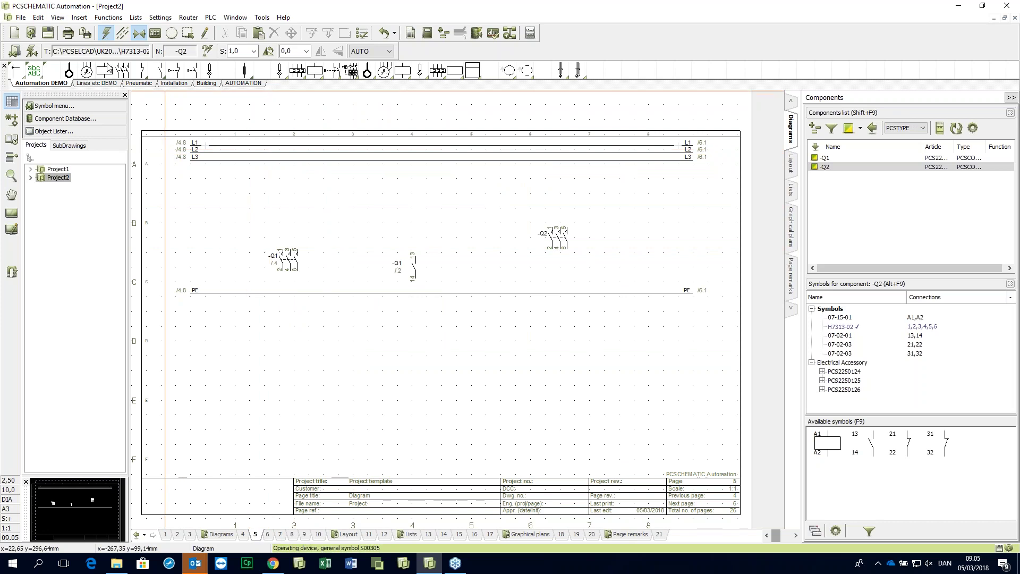
left_click(123, 70)
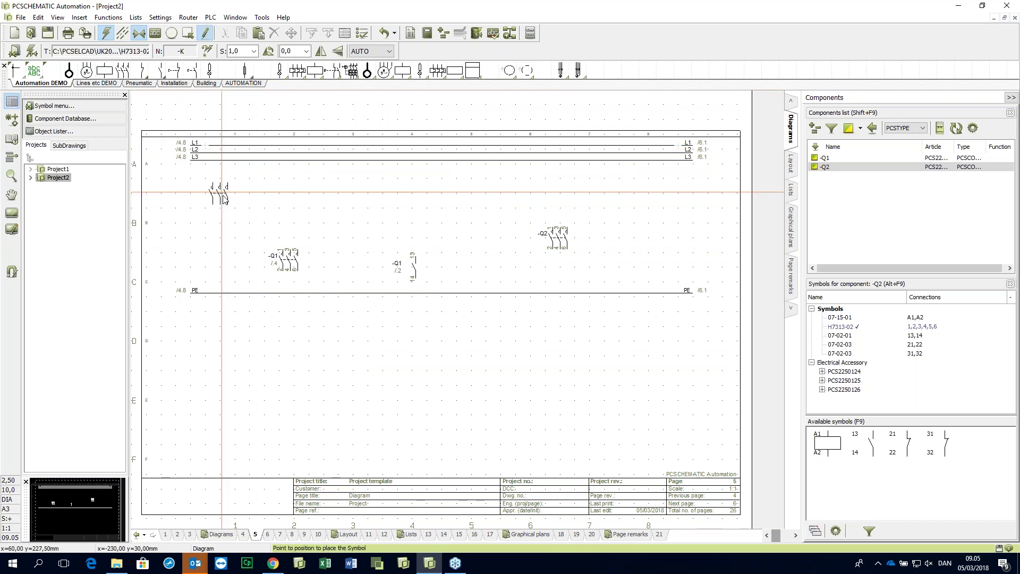
left_click(242, 263)
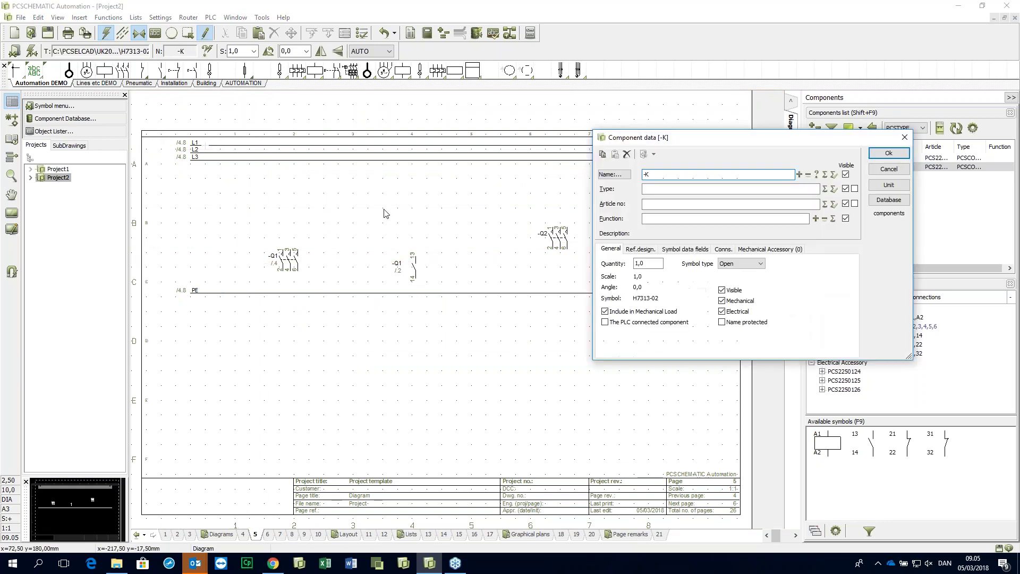
left_click_drag(705, 141, 482, 209)
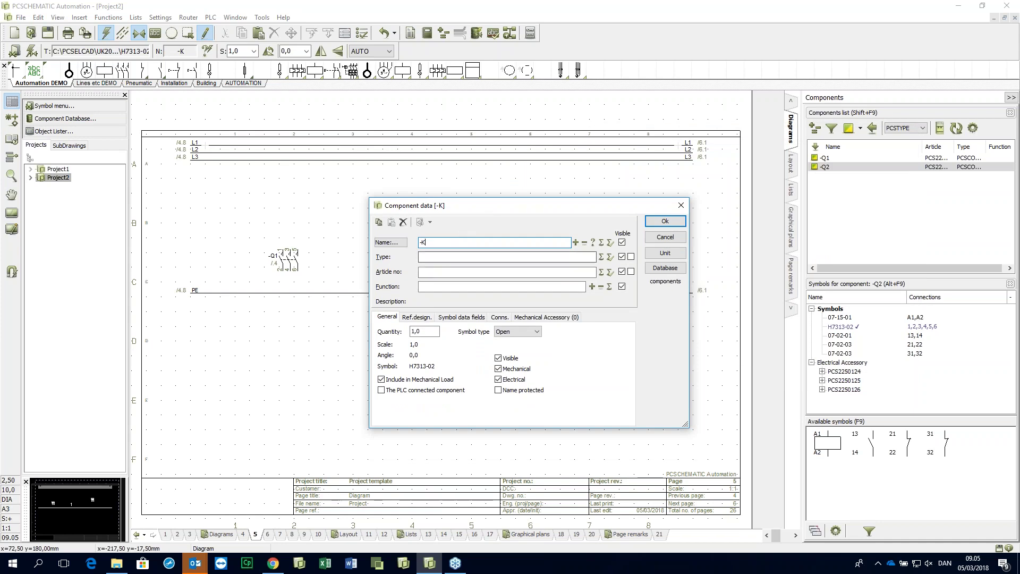
type("1")
left_click_drag(595, 210, 727, 163)
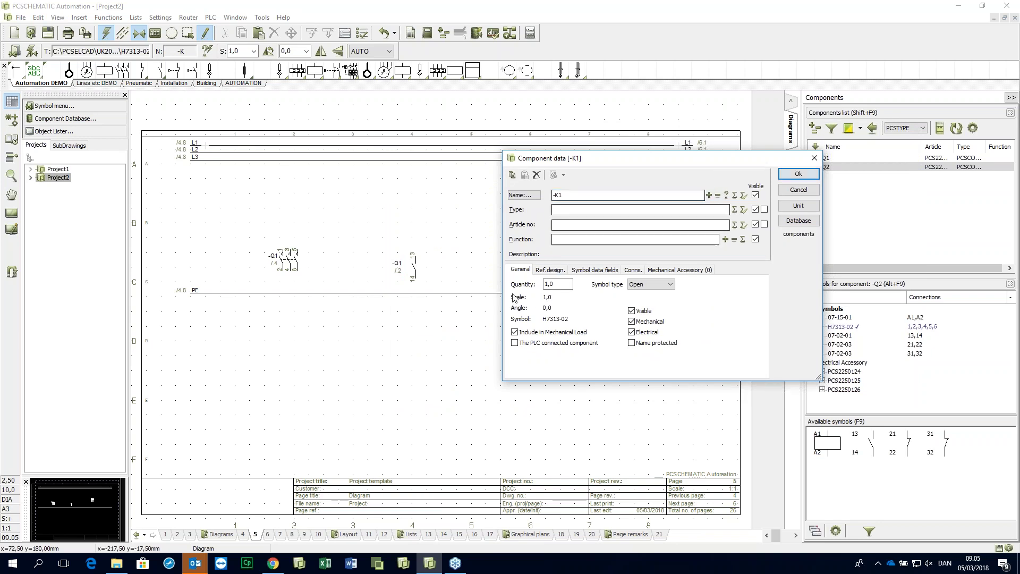
left_click(798, 173)
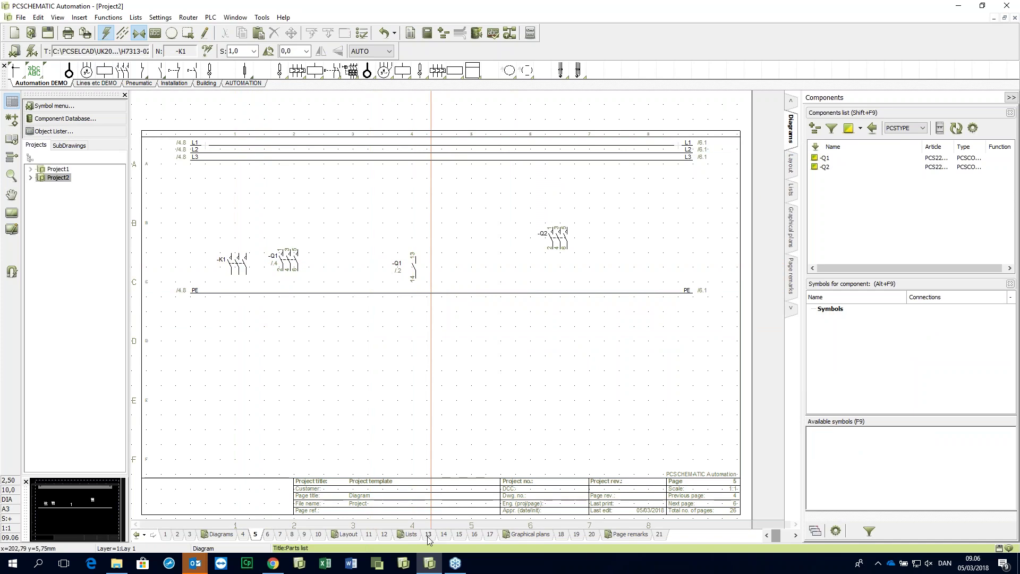
Update the parts list on page 13 and the components list on page 14 to include -K1
key("Page_Down")
right_click(365, 369)
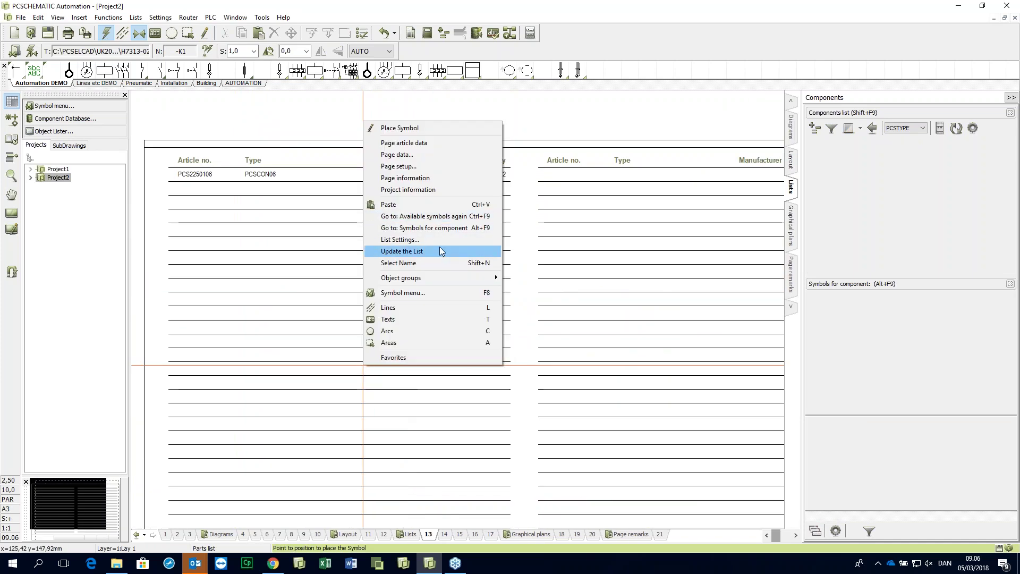
key("Escape")
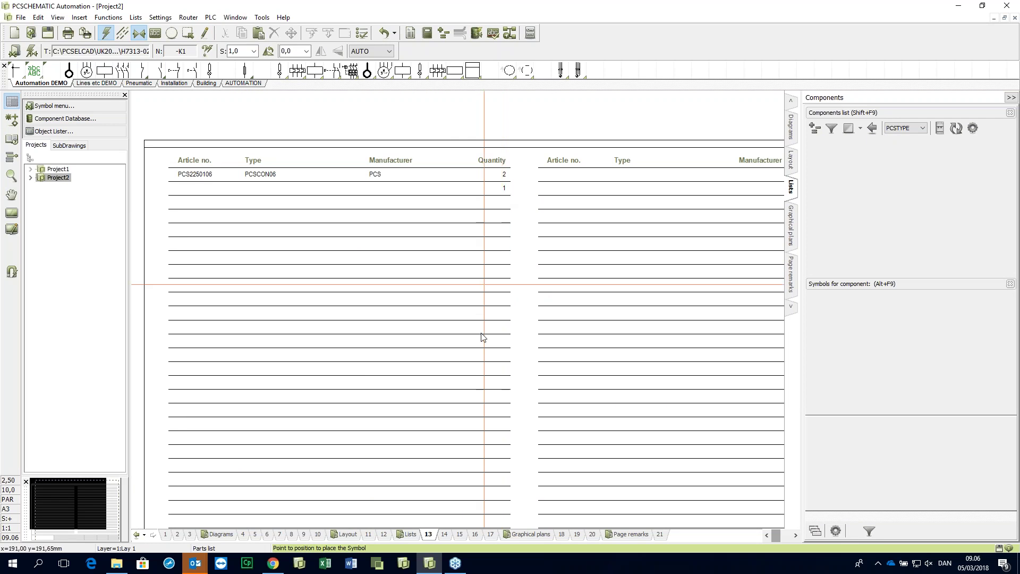
left_click(443, 535)
right_click(413, 378)
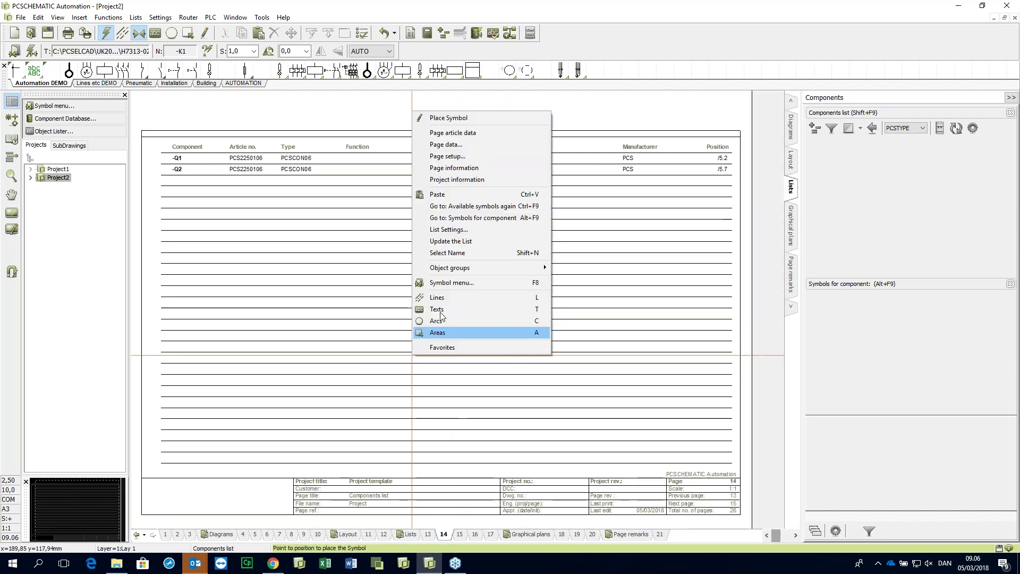
left_click(457, 242)
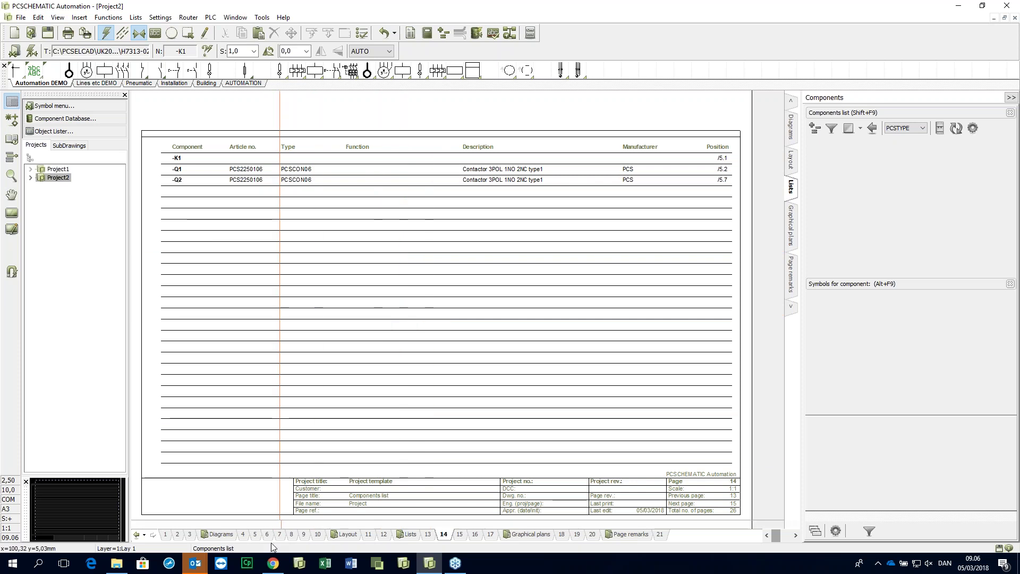
Set the article number of -K1 on diagram page 5 to the dummy value asdfghj
left_click(255, 534)
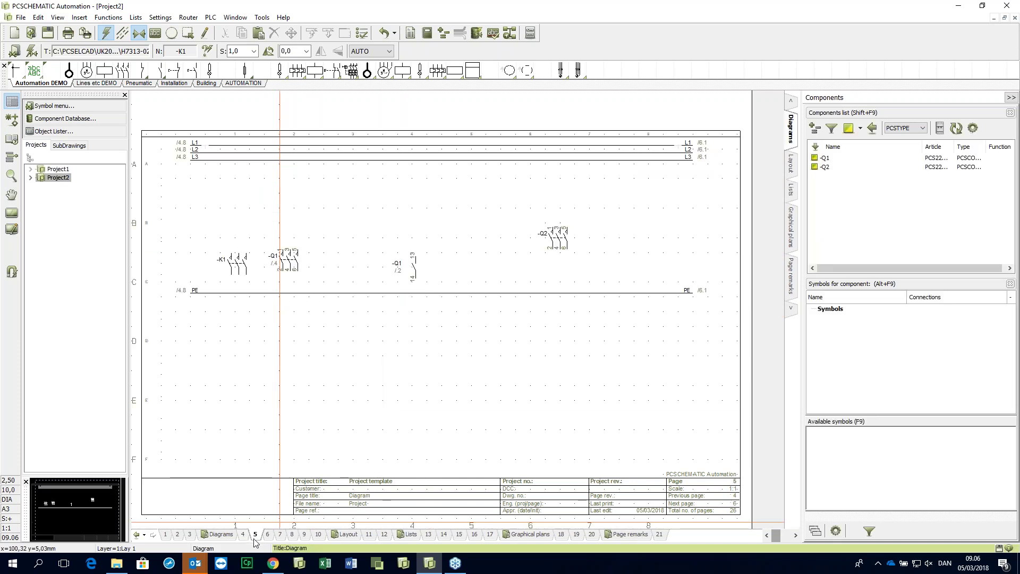
left_click(241, 267)
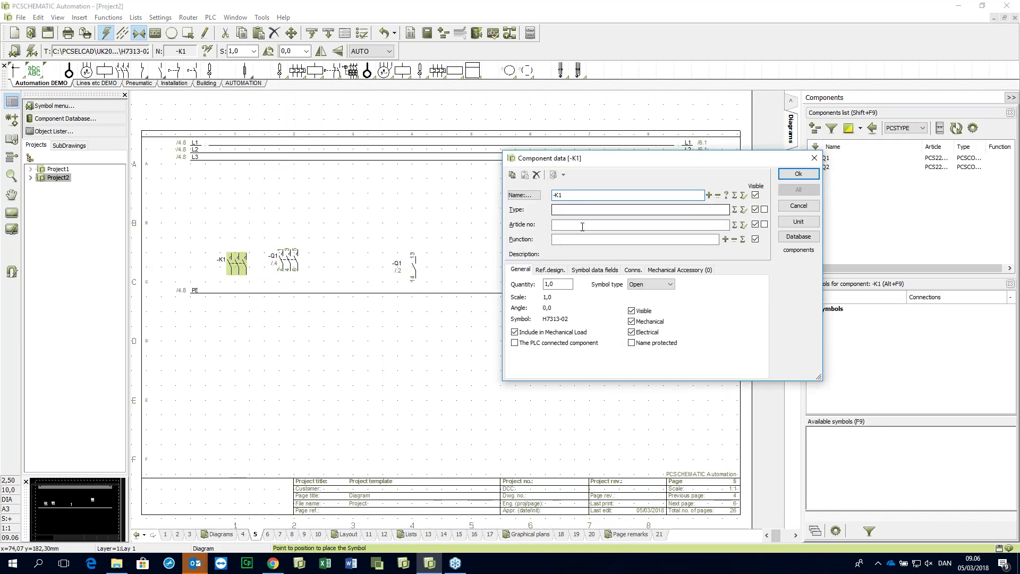
left_click(633, 270)
left_click(532, 294)
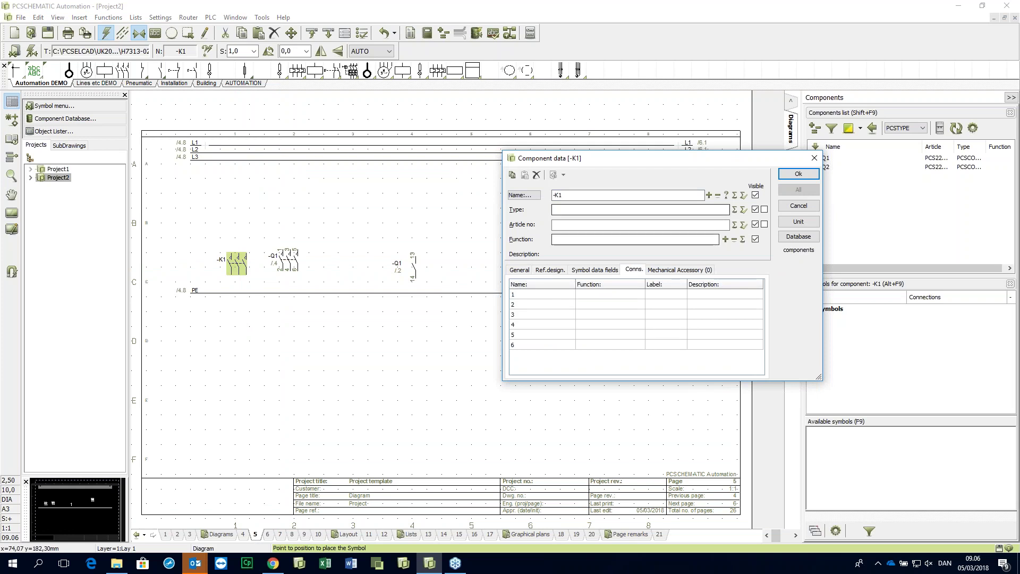
left_click(567, 225)
type("pcs(tsh)")
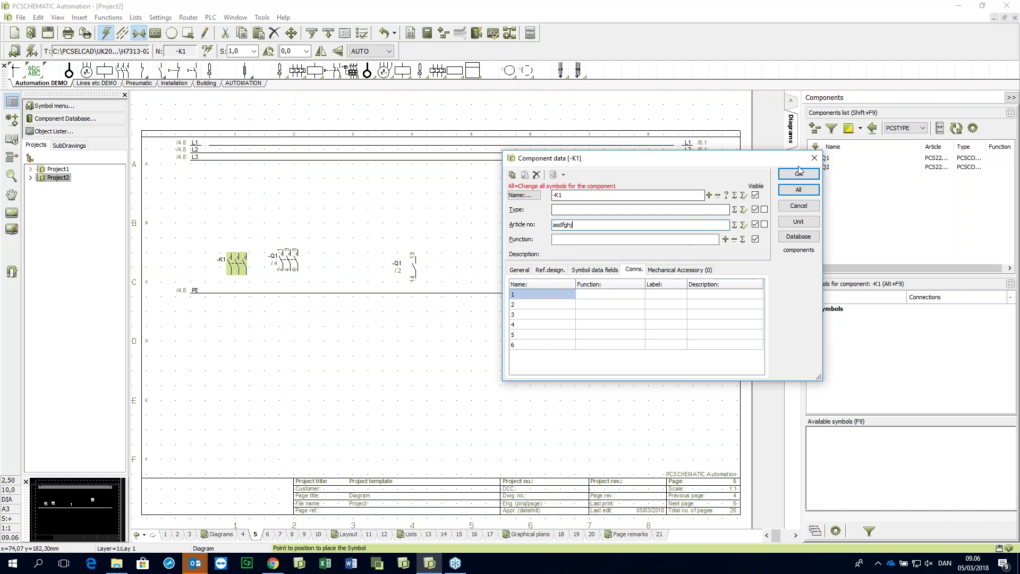
left_click(798, 174)
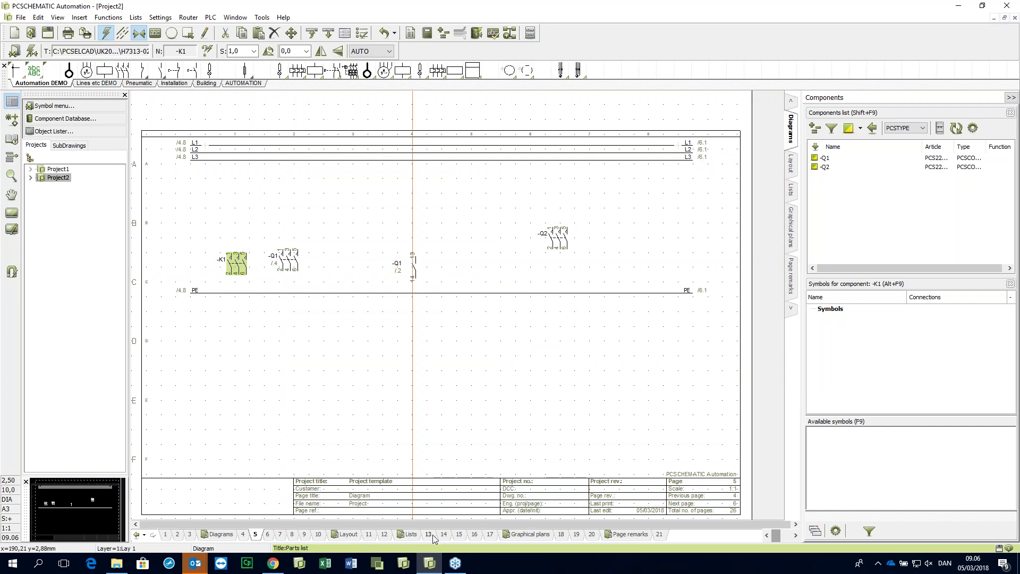
Update the parts list on page 13 and the components list on page 14 with the dummy article number of -K1
left_click(429, 534)
right_click(387, 357)
left_click(440, 246)
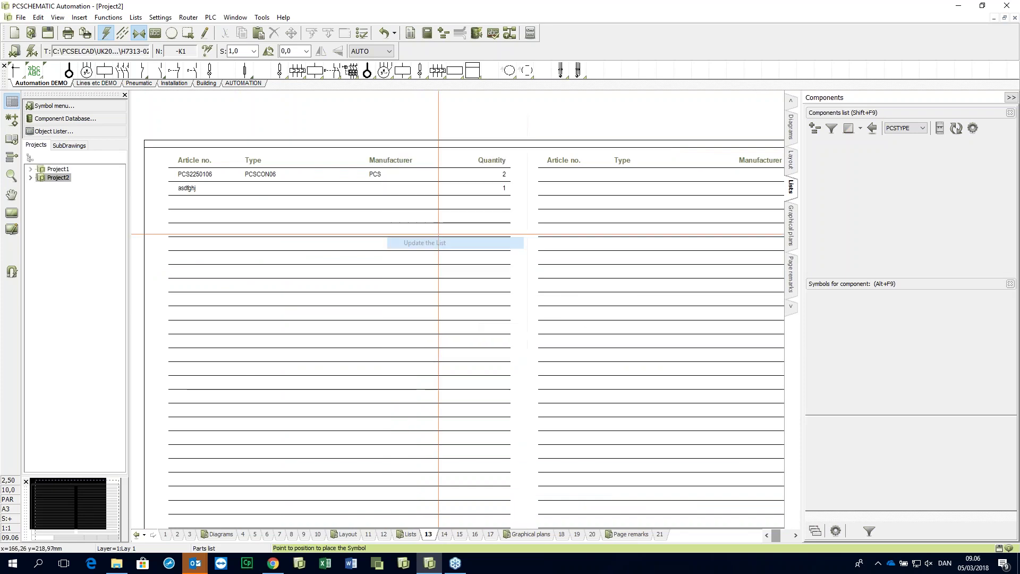
left_click(444, 535)
right_click(443, 352)
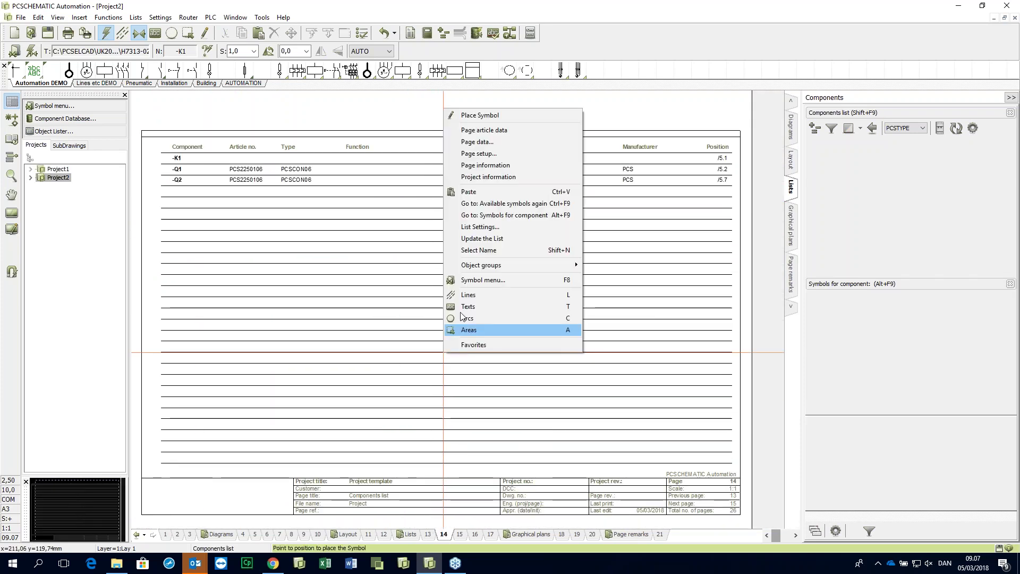
left_click(527, 239)
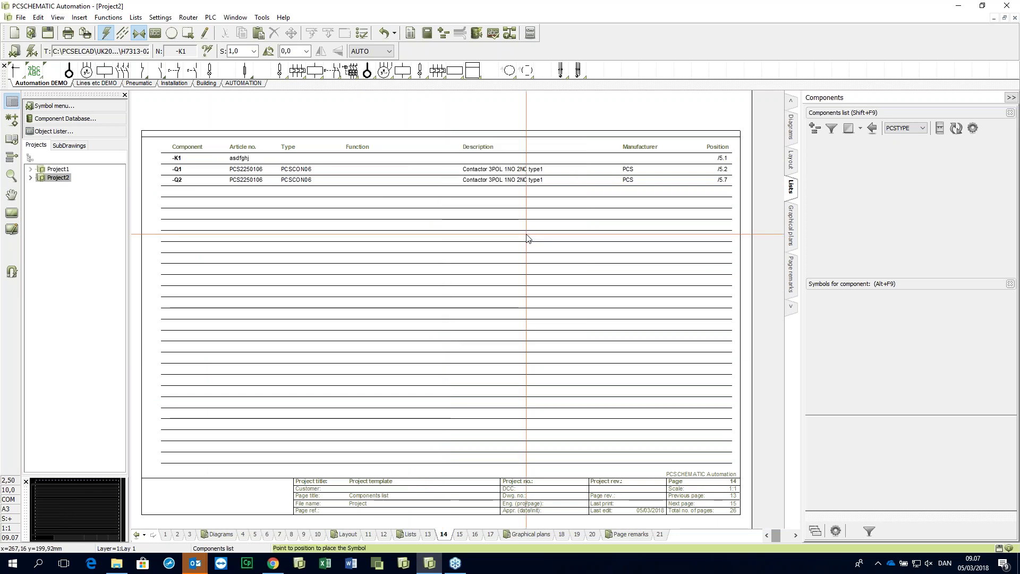
On diagram page 5, examine the symbols and connections that belong to contactor -Q1, including those still available for placement
left_click(255, 535)
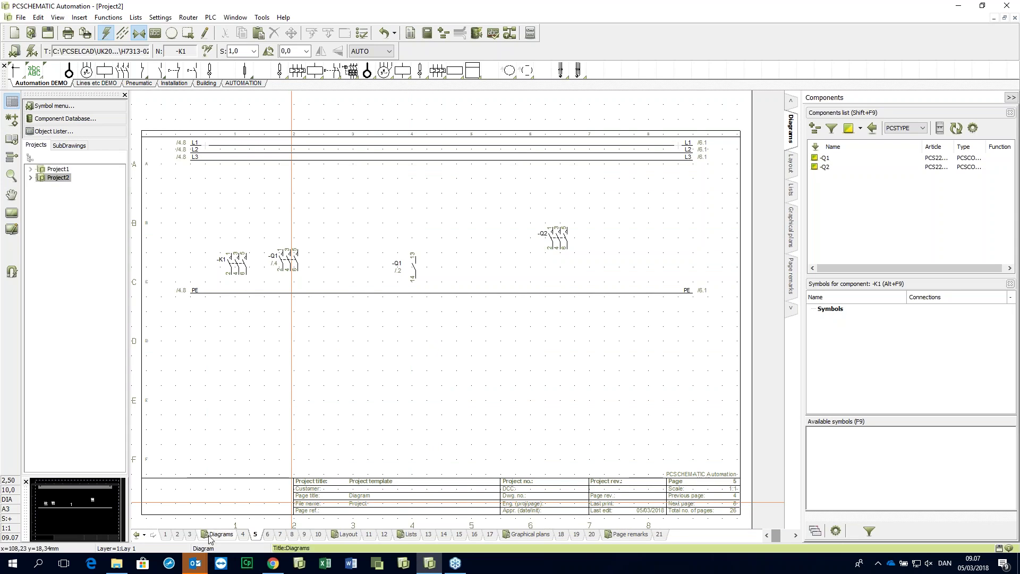
left_click(285, 264)
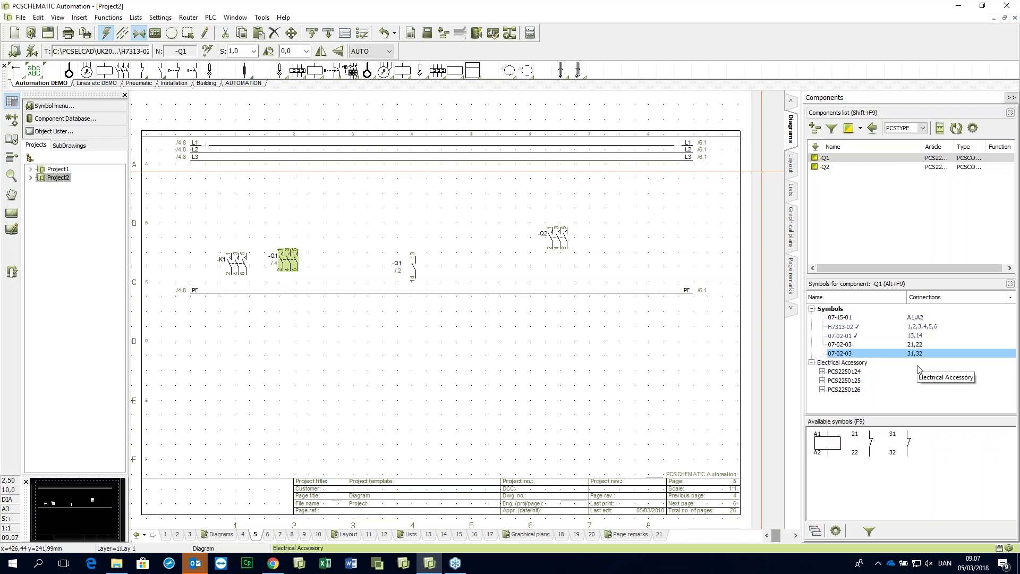
left_click(848, 319)
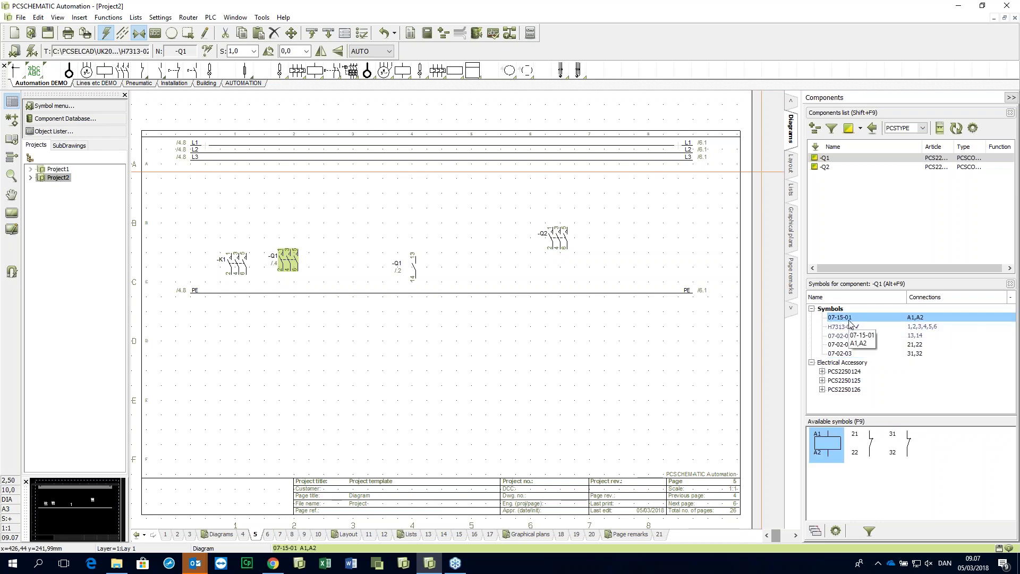
left_click(845, 336)
left_click(844, 344)
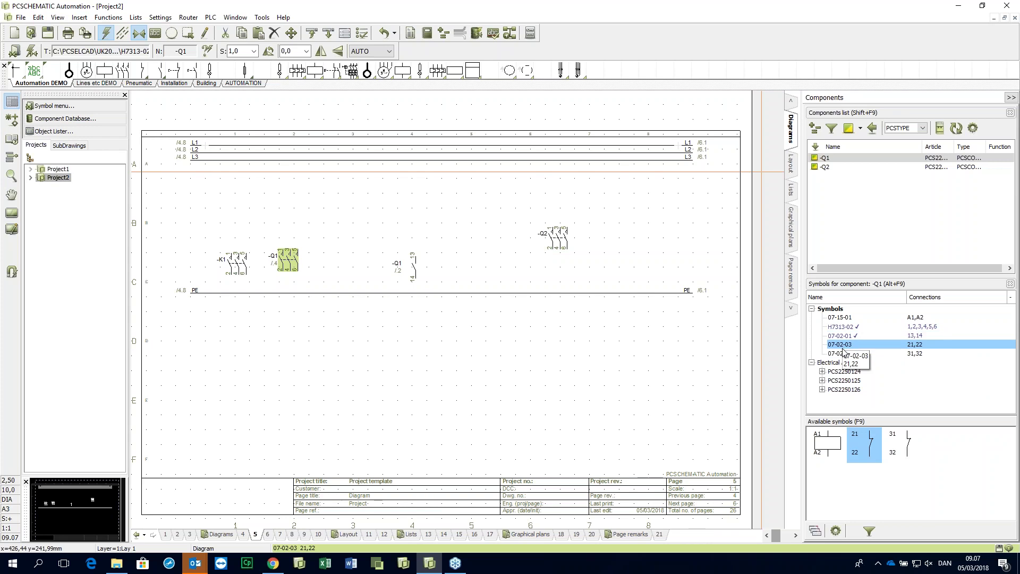
left_click(844, 354)
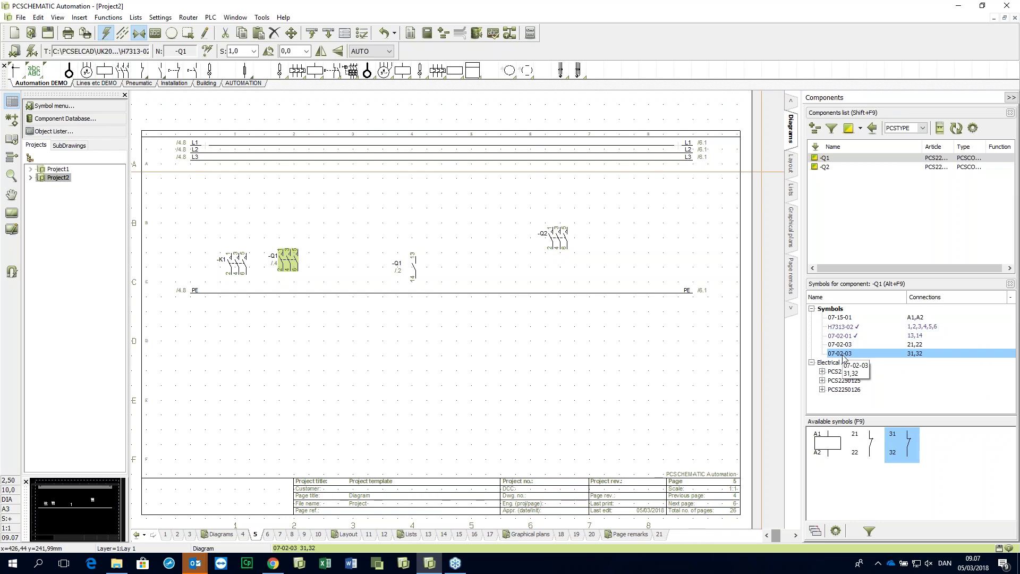
left_click(954, 344)
left_click(954, 353)
left_click(944, 318)
left_click(923, 344)
left_click(924, 335)
left_click(922, 318)
left_click(924, 345)
left_click(924, 354)
left_click(921, 317)
left_click(923, 335)
left_click(924, 344)
left_click(922, 318)
left_click(924, 353)
left_click(915, 318)
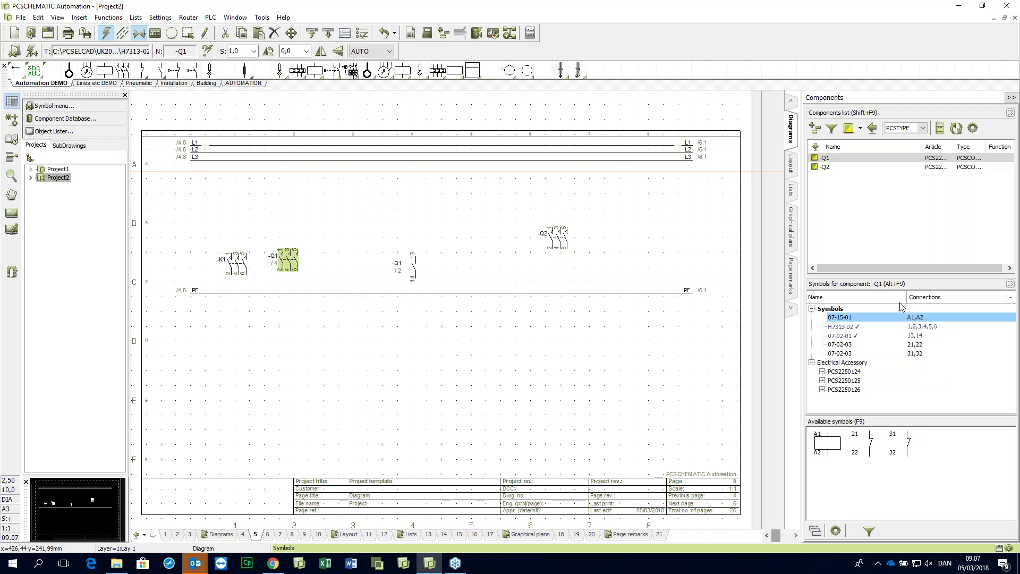
left_click(829, 337)
left_click(831, 353)
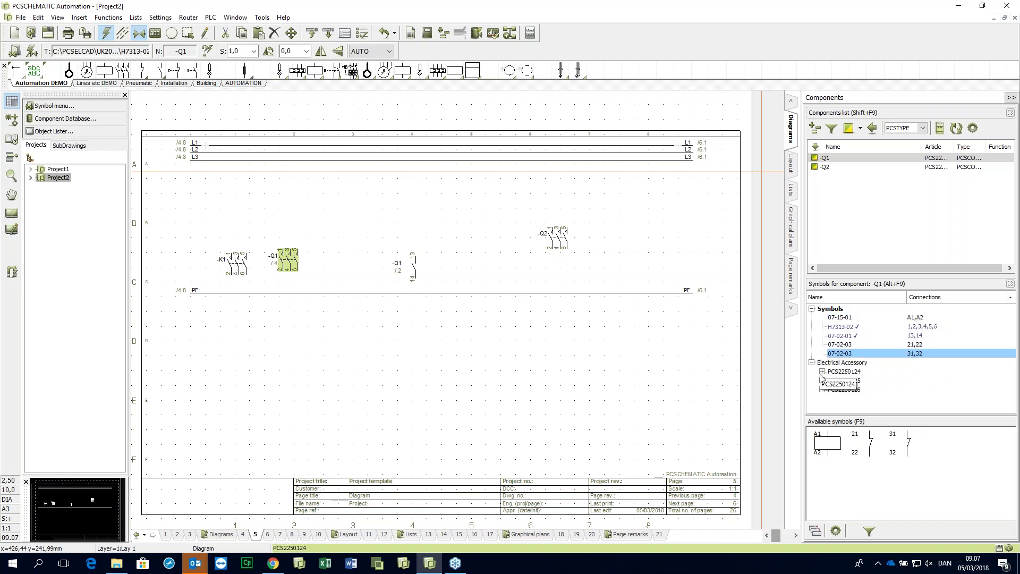
Place contact 63,64 from -Q1's electrical accessory PCS2250124 on page 5, between the 13,14 contact and -Q2
left_click(822, 371)
left_click(851, 408)
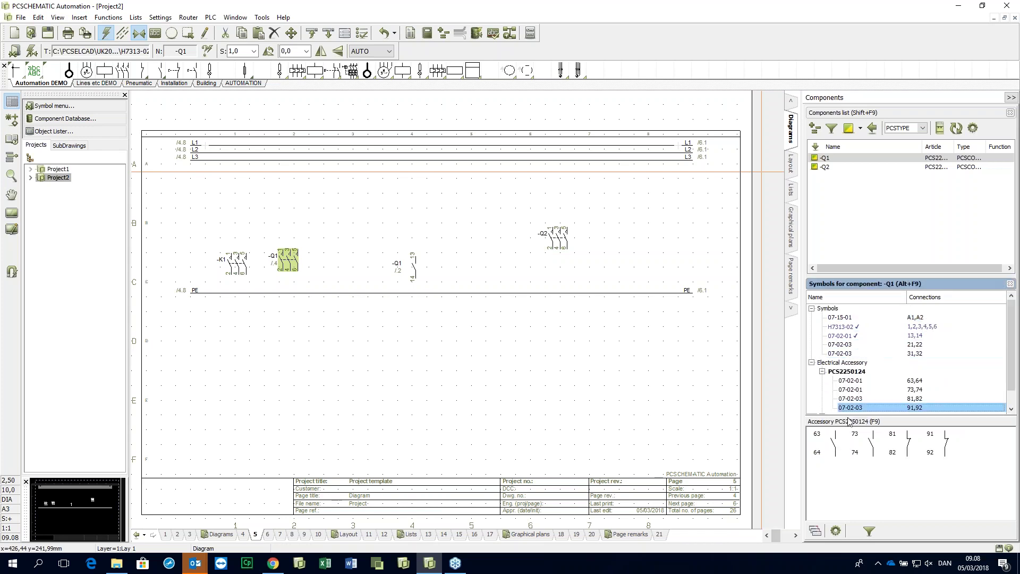
left_click_drag(849, 421, 853, 449)
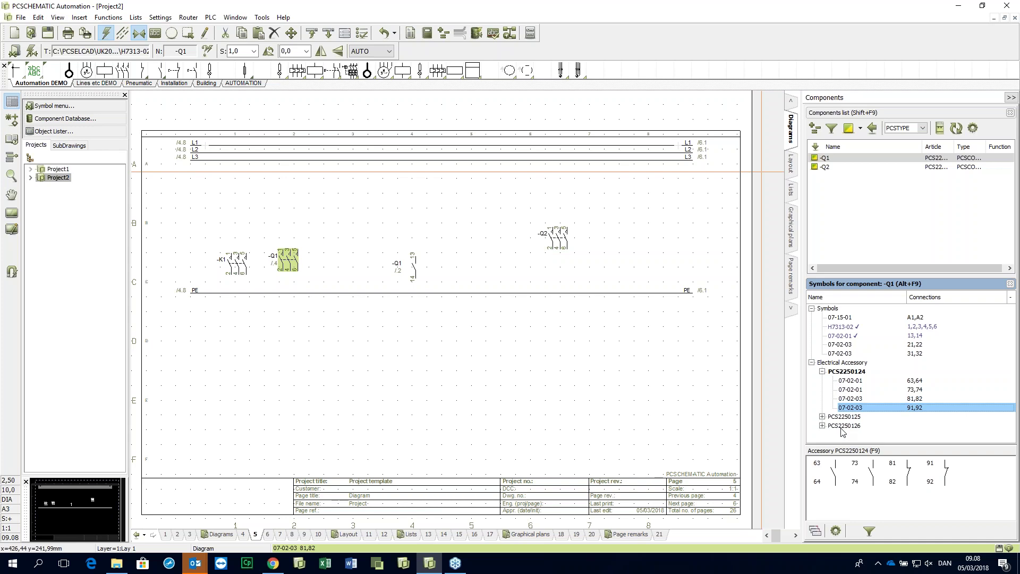
left_click(840, 380)
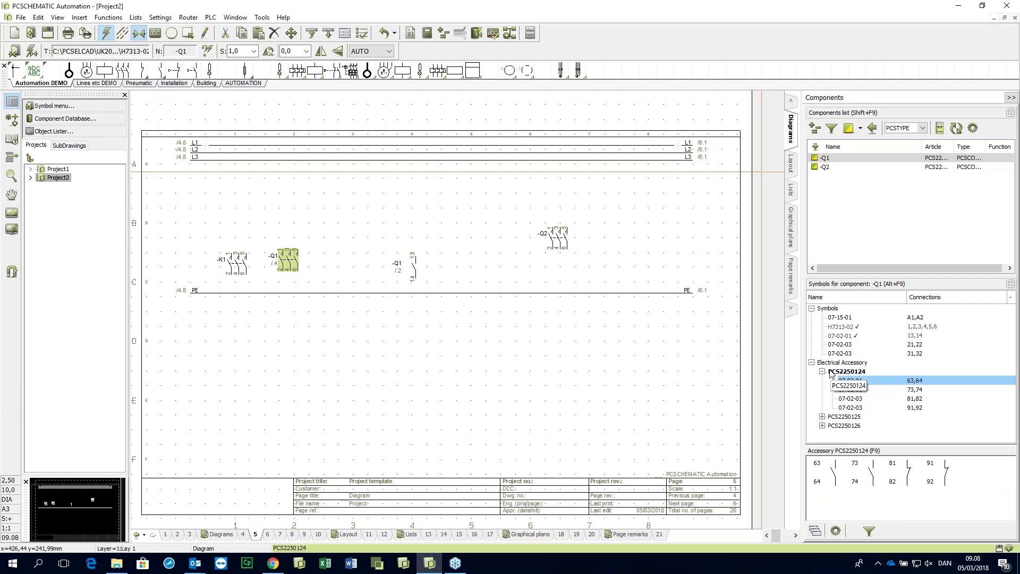
double_click(840, 381)
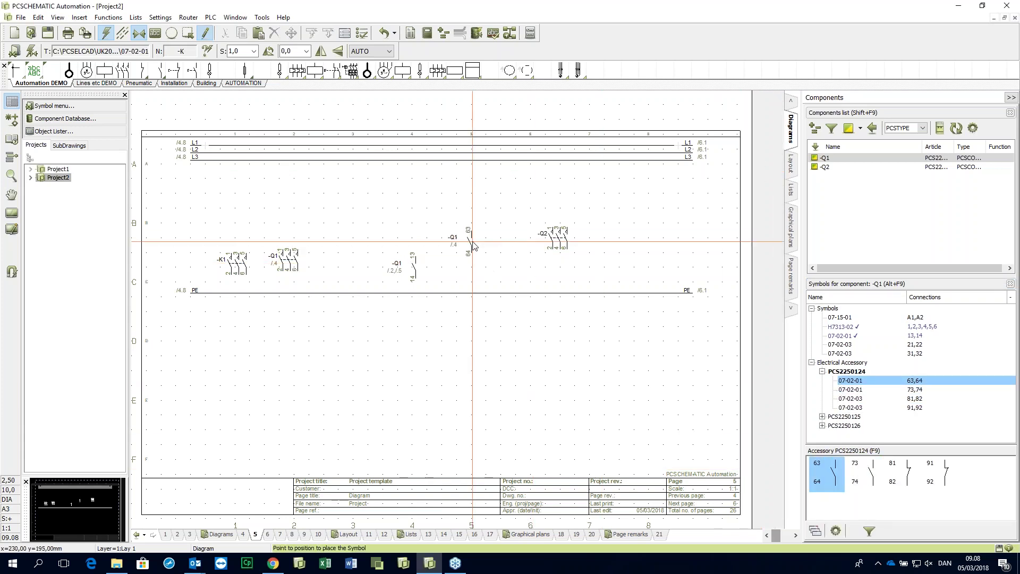
left_click(471, 259)
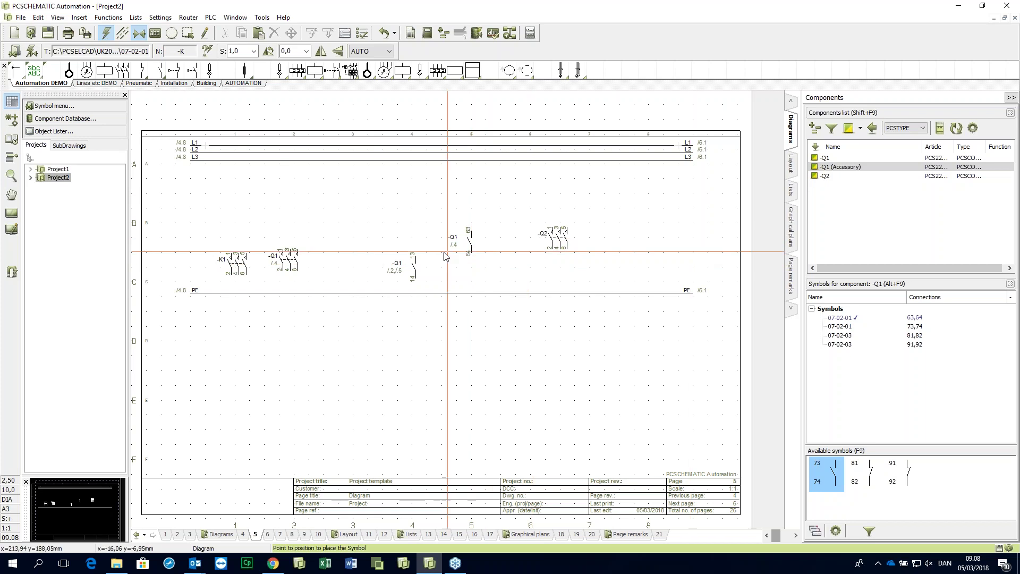
Place contact 73,74 of the -Q1 accessory on page 5, to the right of -Q2
left_click(833, 168)
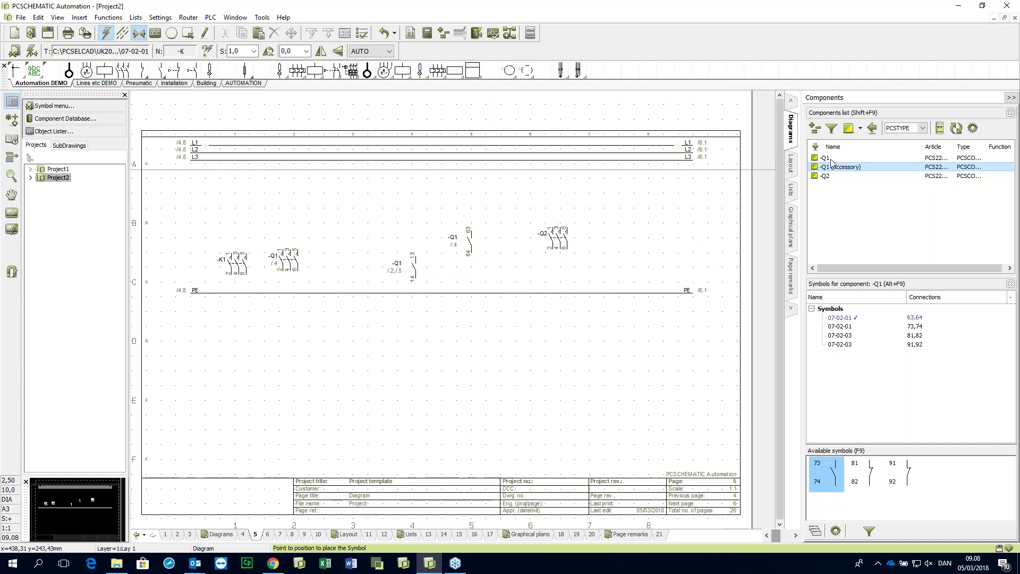
left_click(832, 159)
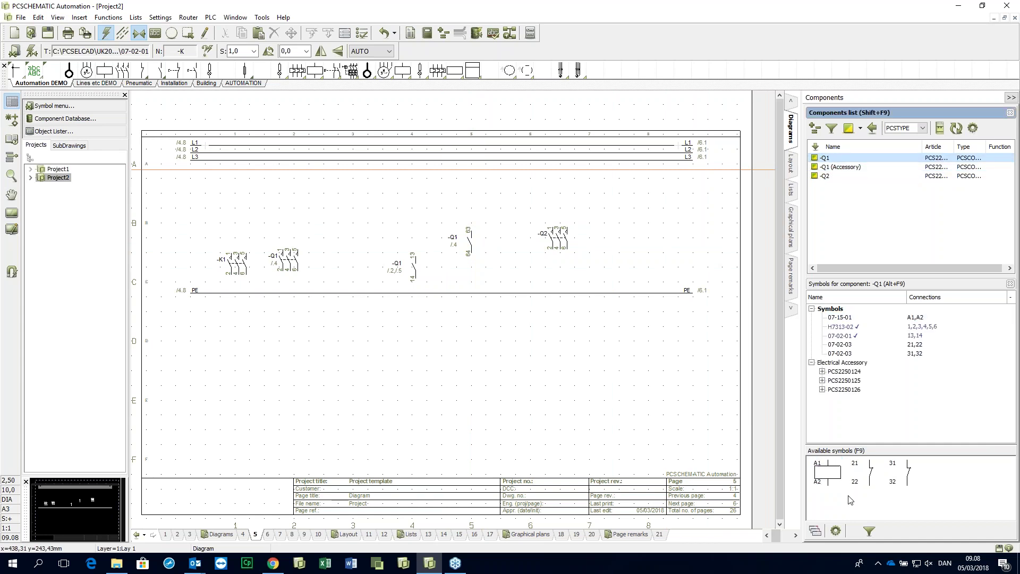
left_click(867, 488)
left_click(870, 492)
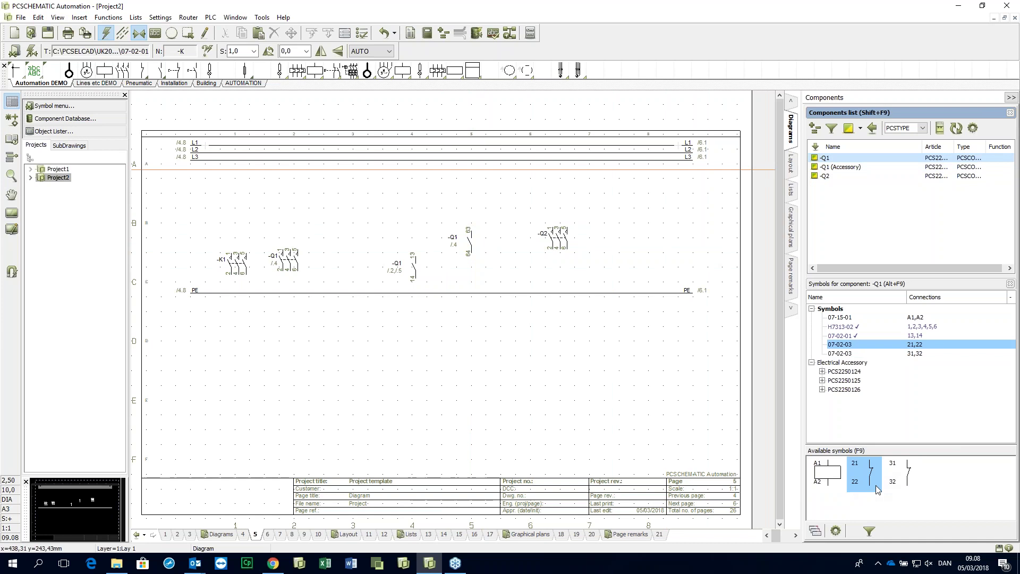
left_click(846, 169)
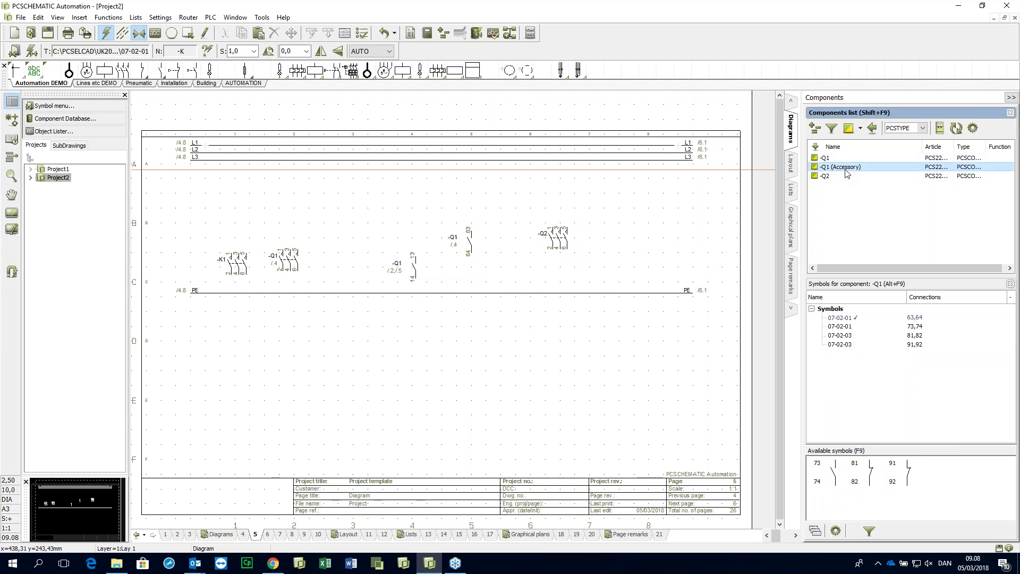
left_click(840, 326)
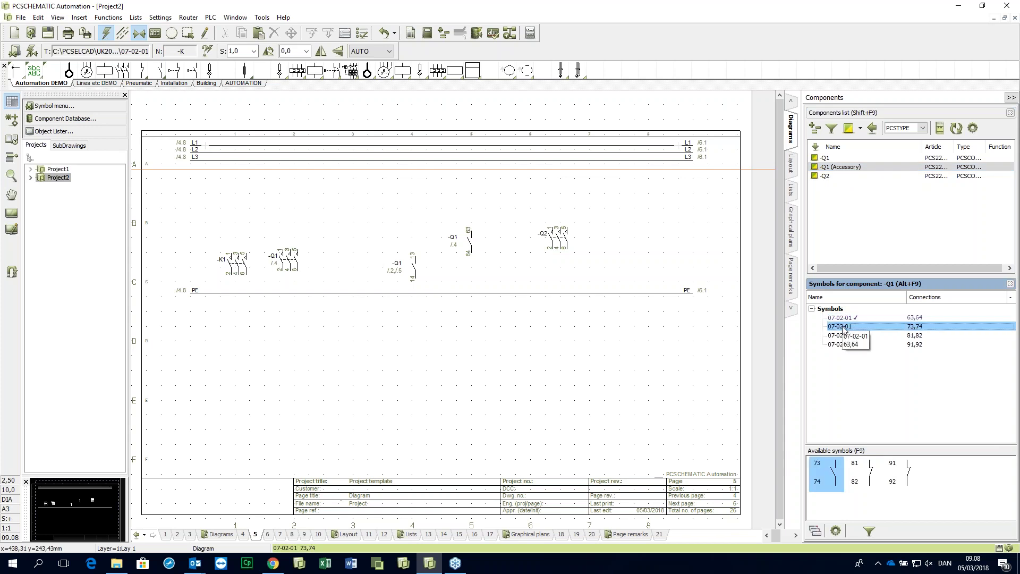
left_click(839, 345)
left_click(811, 469)
left_click(617, 255)
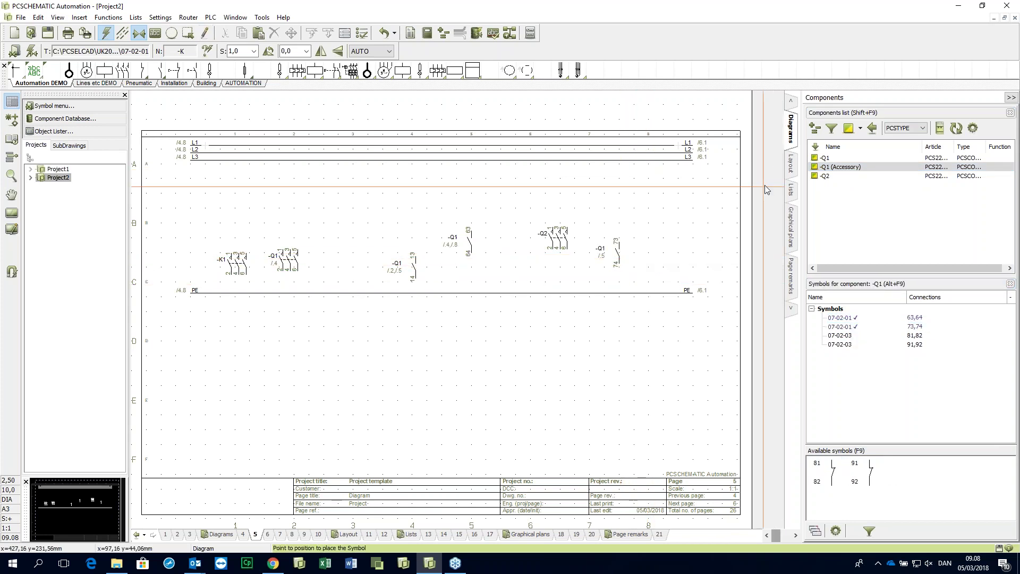
left_click(841, 158)
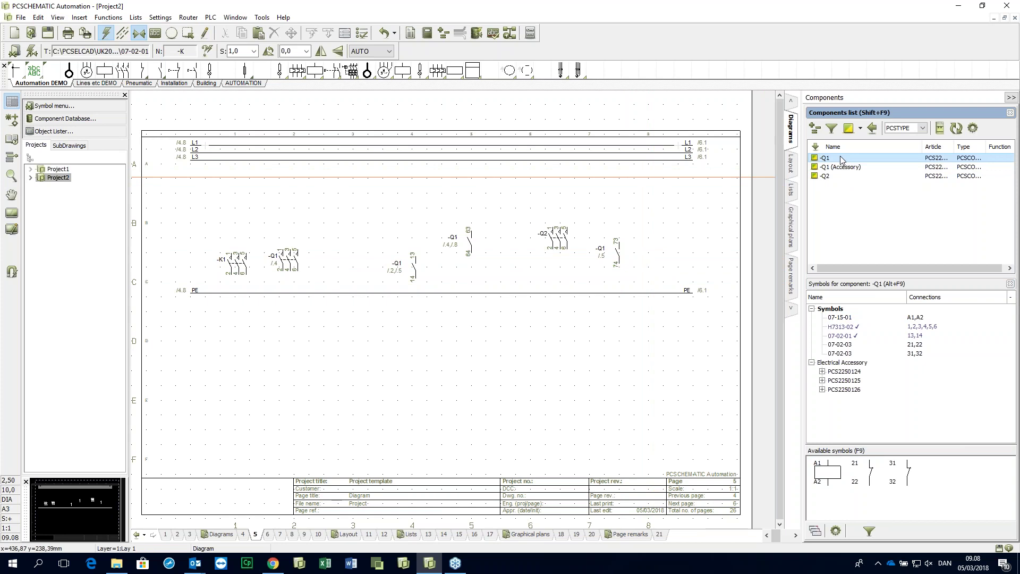
left_click(873, 128)
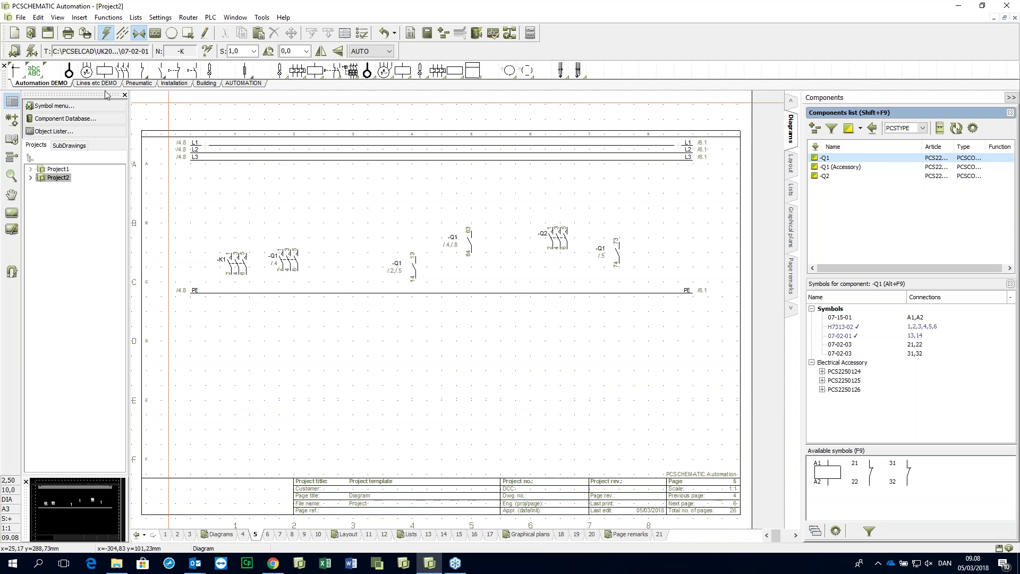
left_click(95, 119)
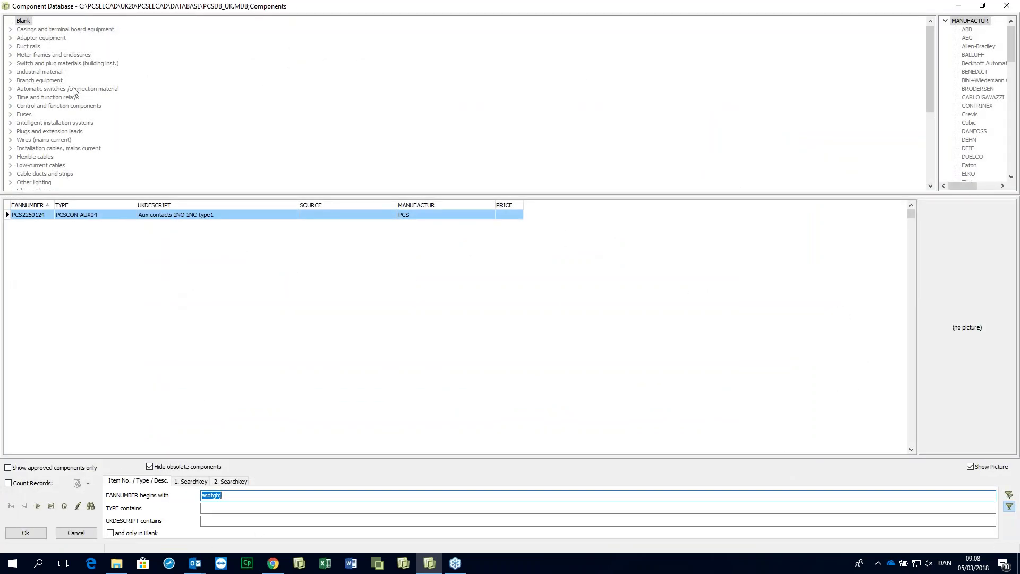
left_click(1006, 6)
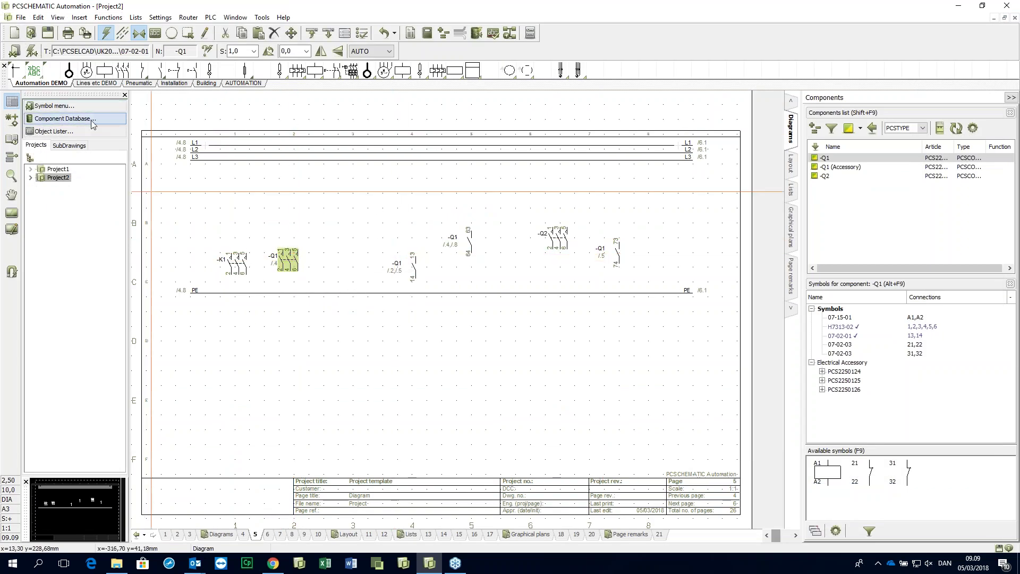
Open the component database record of -Q1's contactor PCS2250106 and enlarge the record window to show more fields
left_click(65, 119)
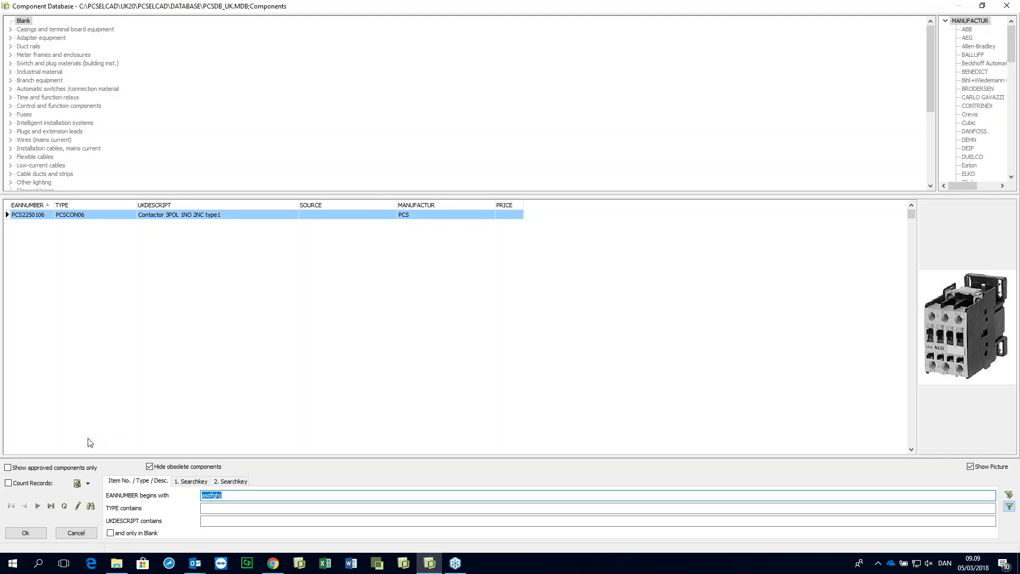
left_click(77, 506)
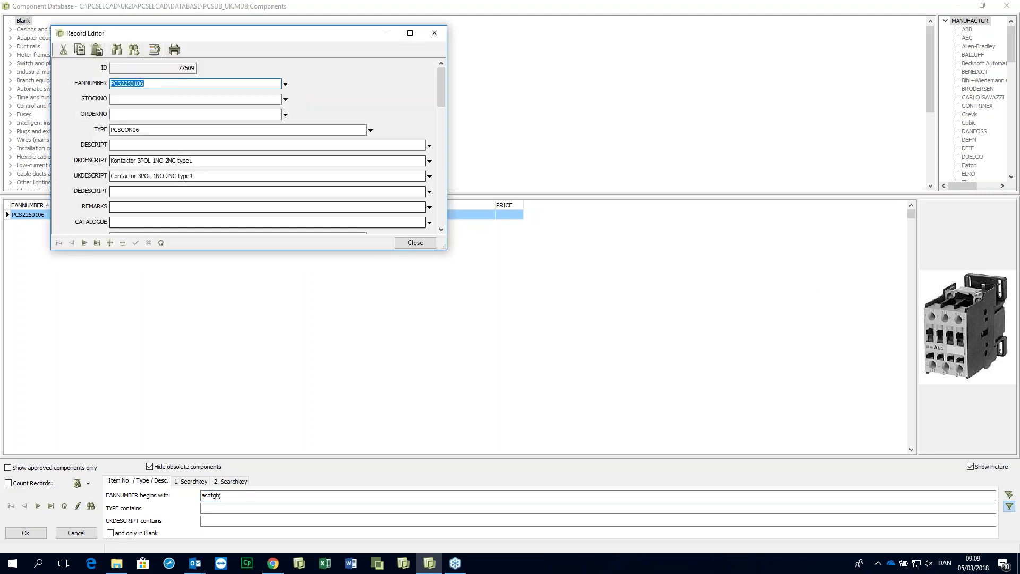
left_click_drag(349, 250, 348, 532)
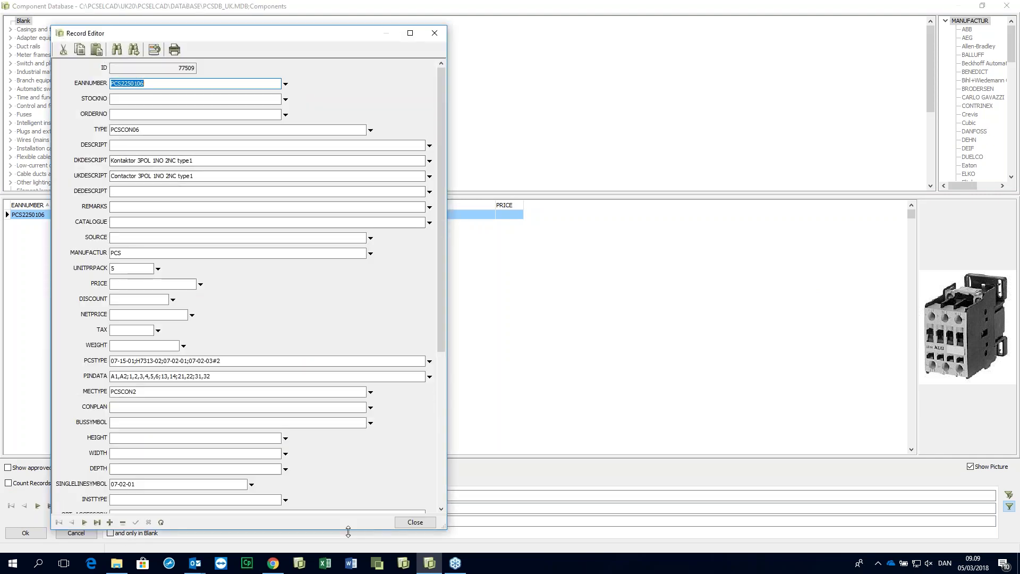
left_click_drag(342, 35, 428, 3)
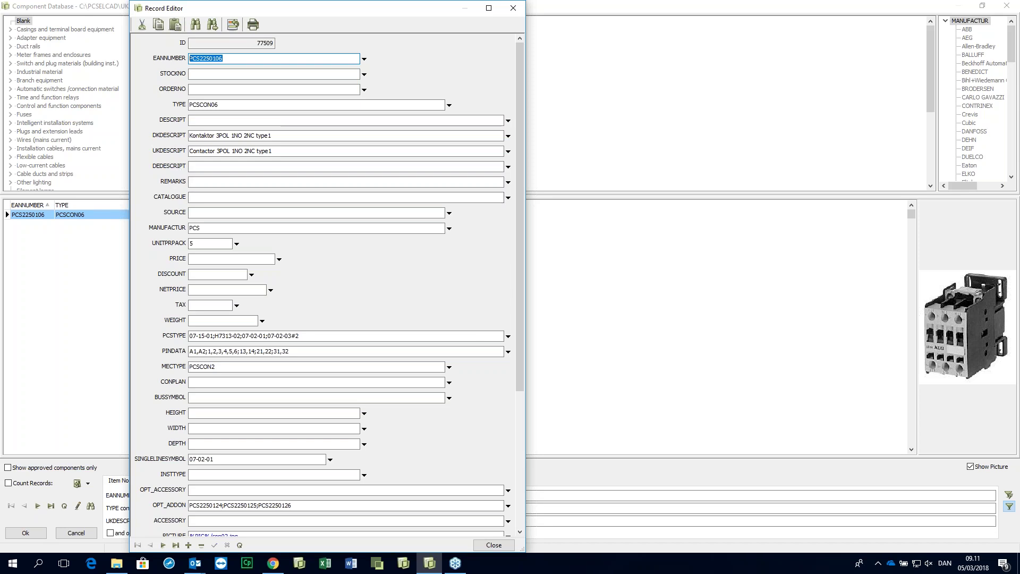
Examine the PCSTYPE, PINDATA, MECTYPE and OPT_ADDON fields in the contactor's database record
left_click(346, 197)
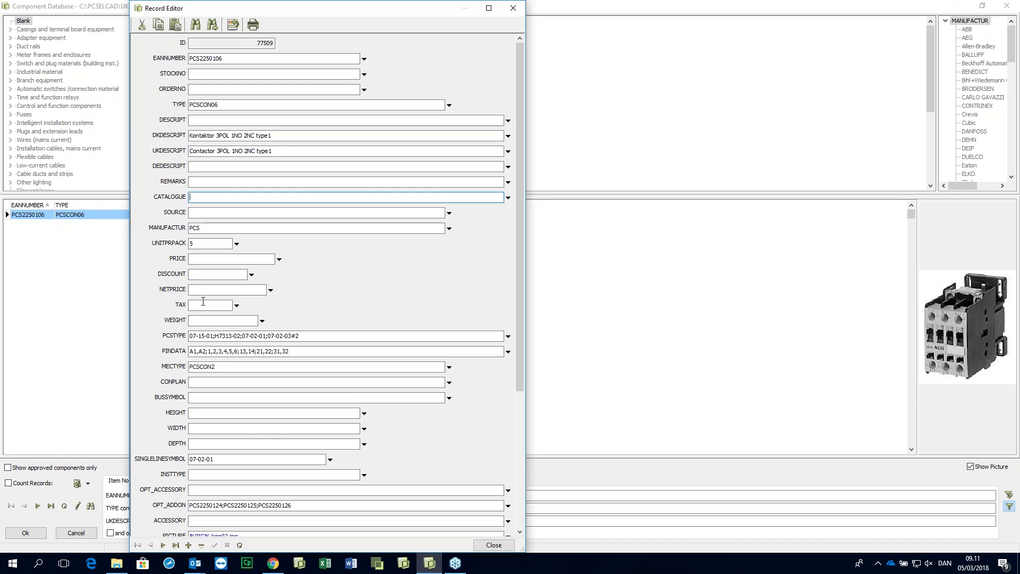
left_click_drag(330, 336, 189, 334)
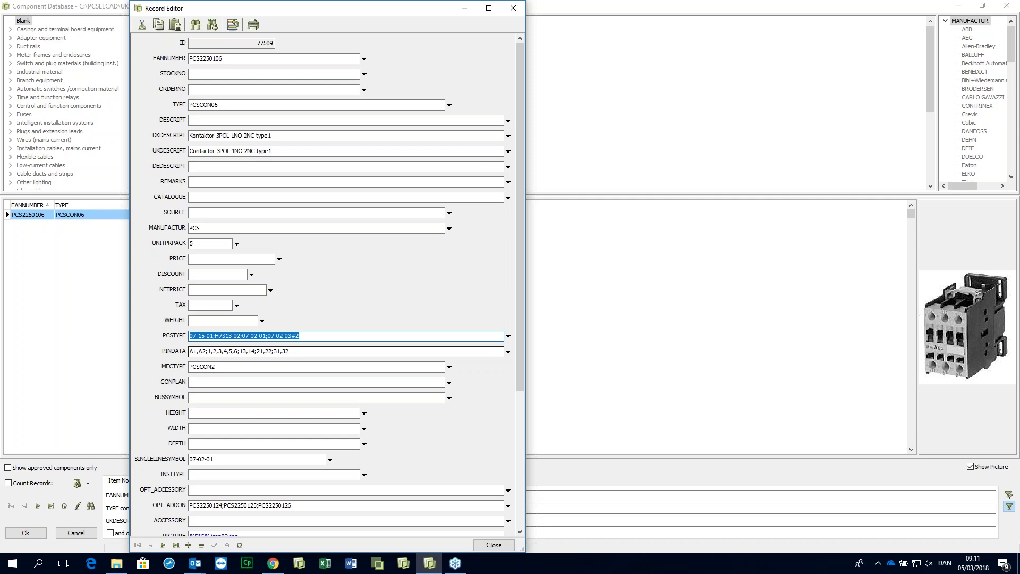
key("Tab")
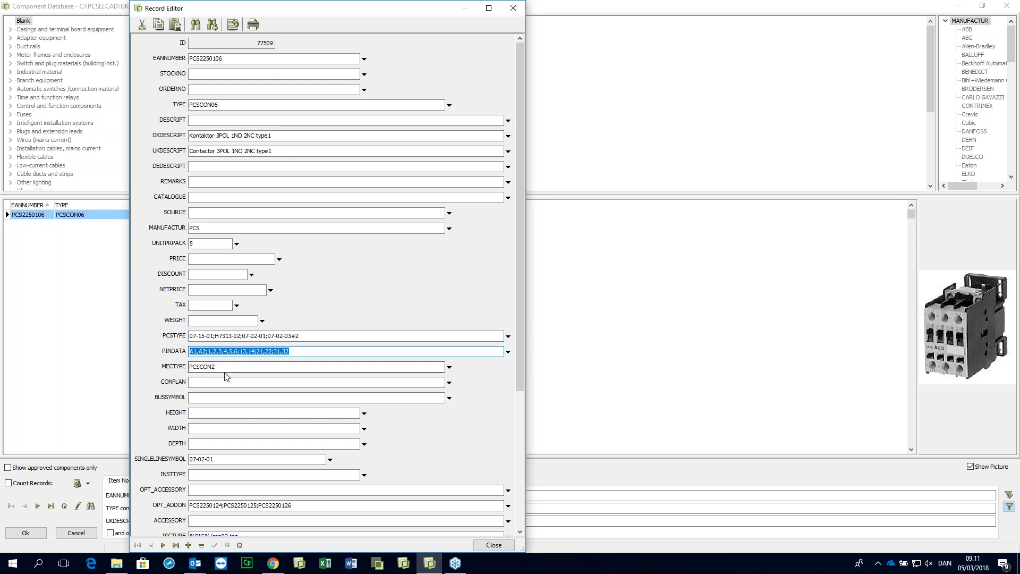
key("Tab")
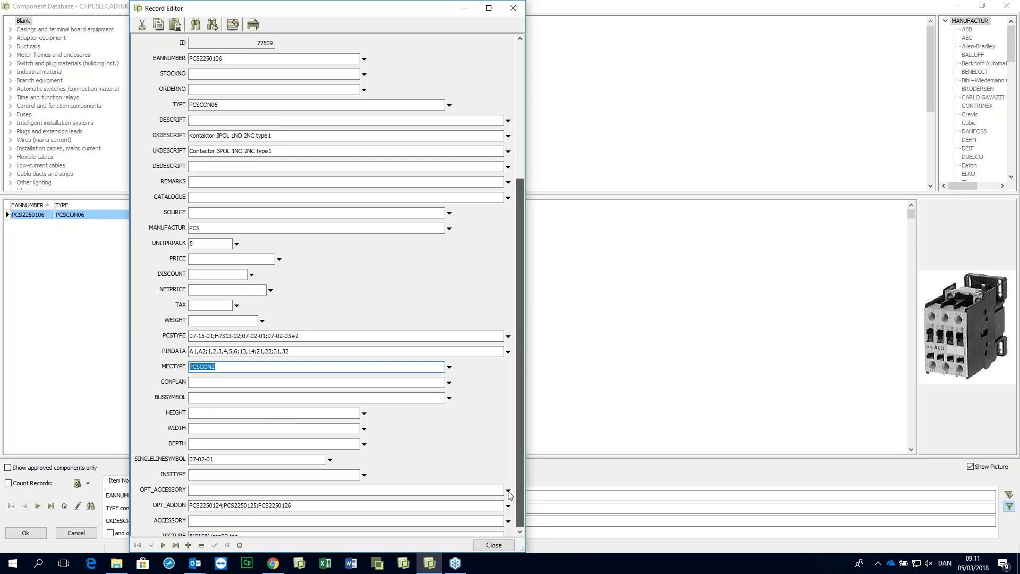
left_click(519, 462)
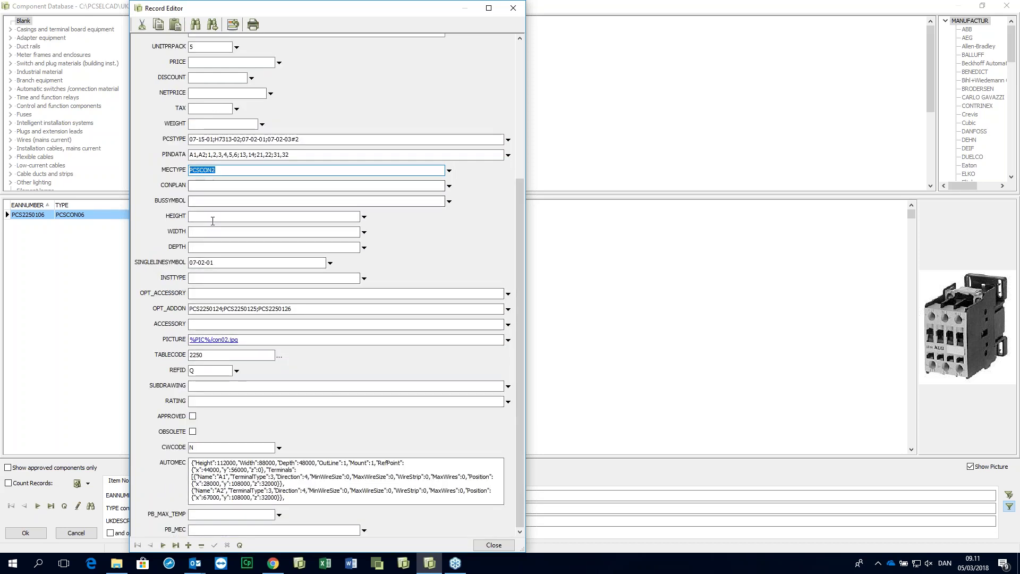
left_click_drag(301, 309, 135, 320)
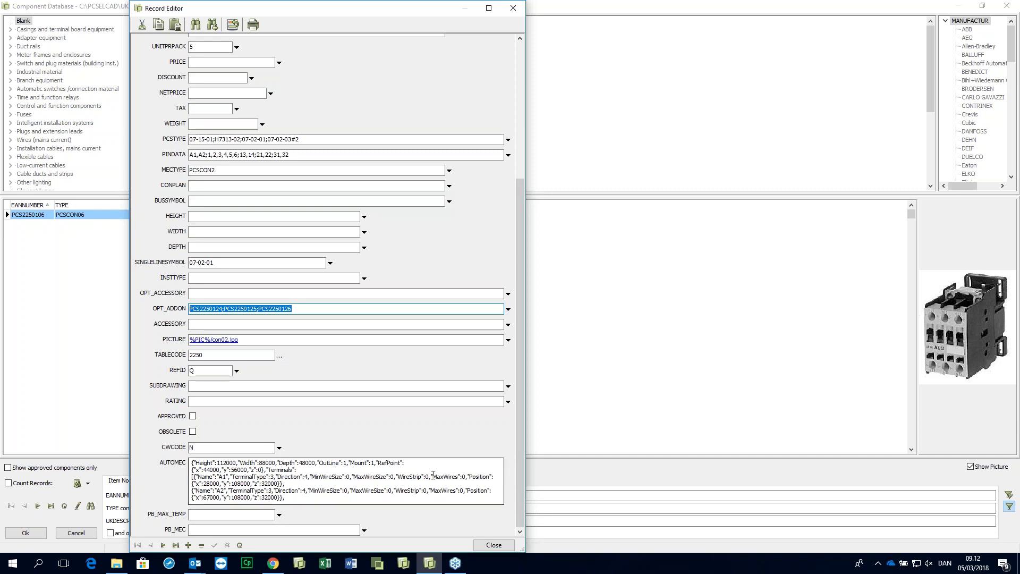
Close the contactor's database record and leave the component database
left_click(495, 546)
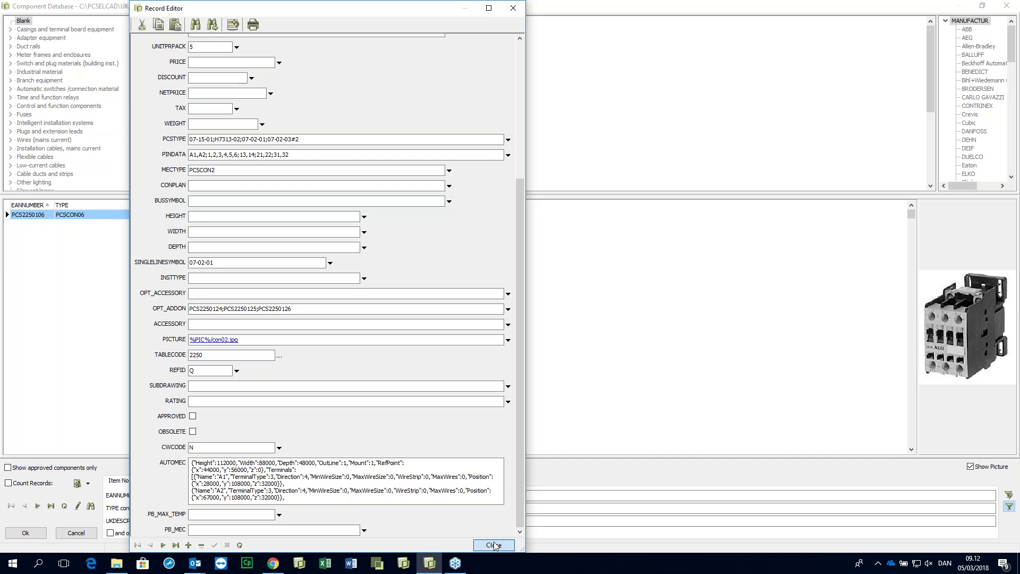
left_click(494, 546)
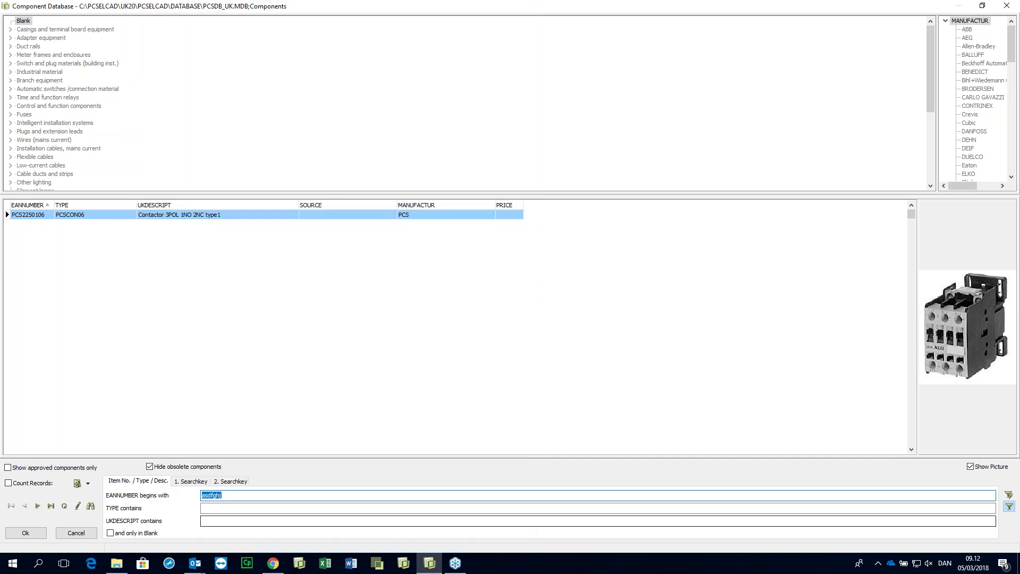
left_click(1016, 5)
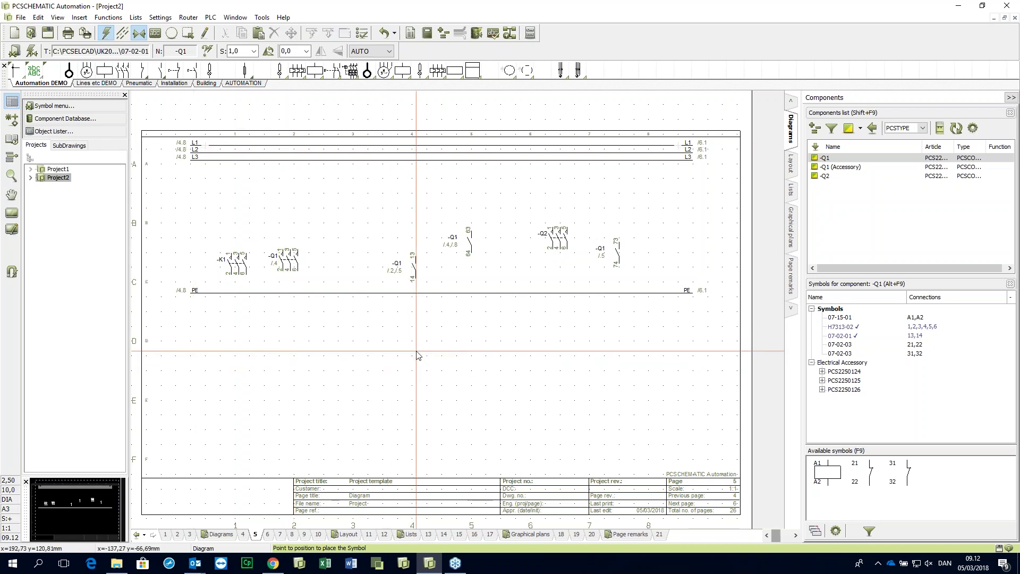
Open the Component Wizard, enlarge its window over the diagram, and start a new record with article number 1000
left_click(475, 33)
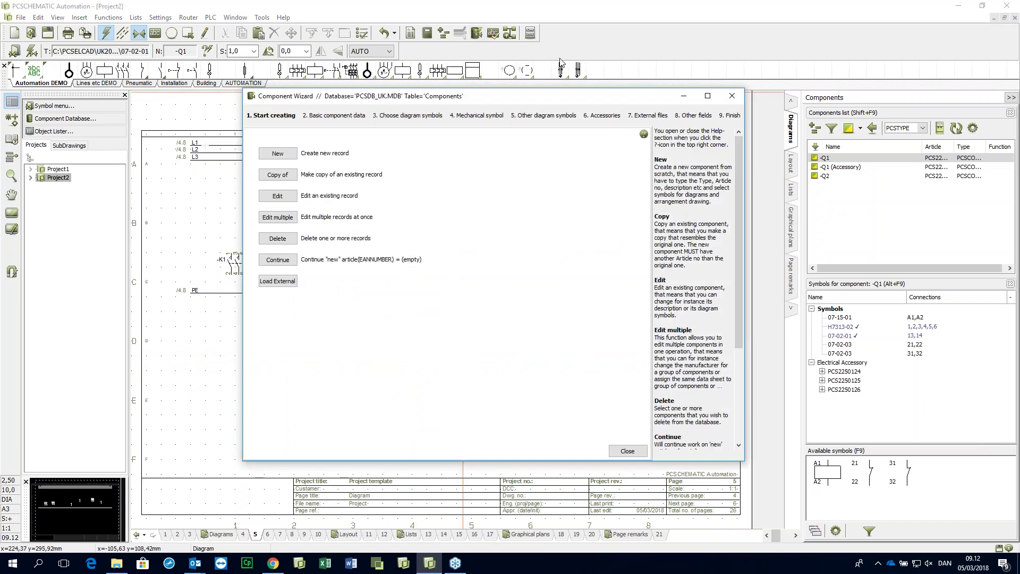
left_click(708, 96)
left_click(984, 7)
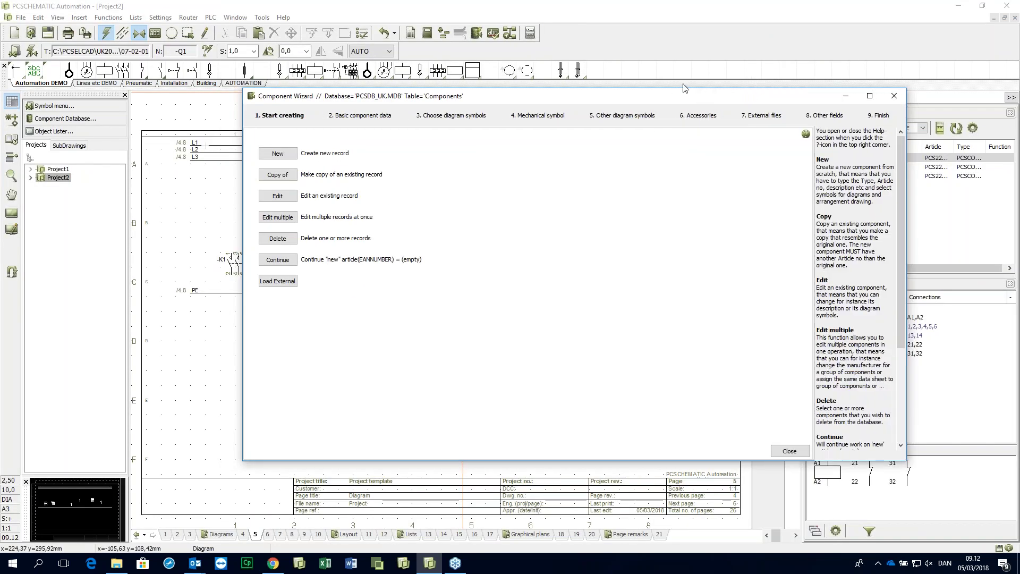
left_click_drag(686, 88, 686, 31)
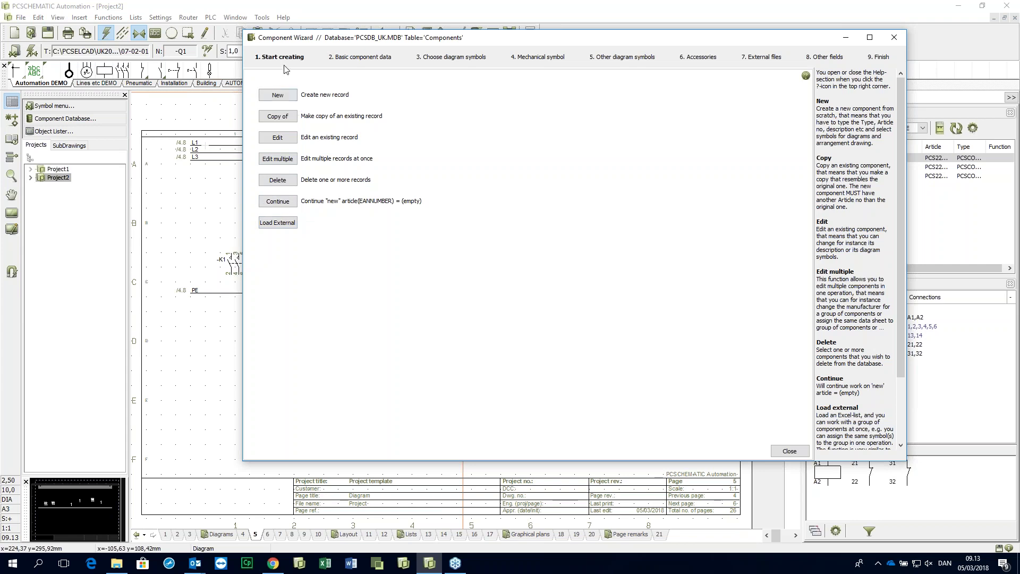
left_click(278, 96)
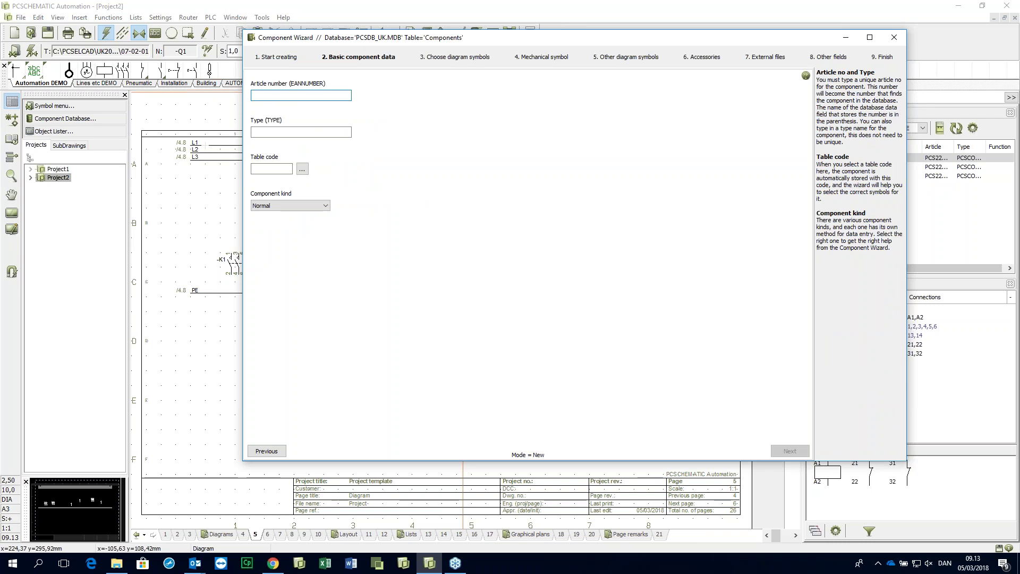
type("1000")
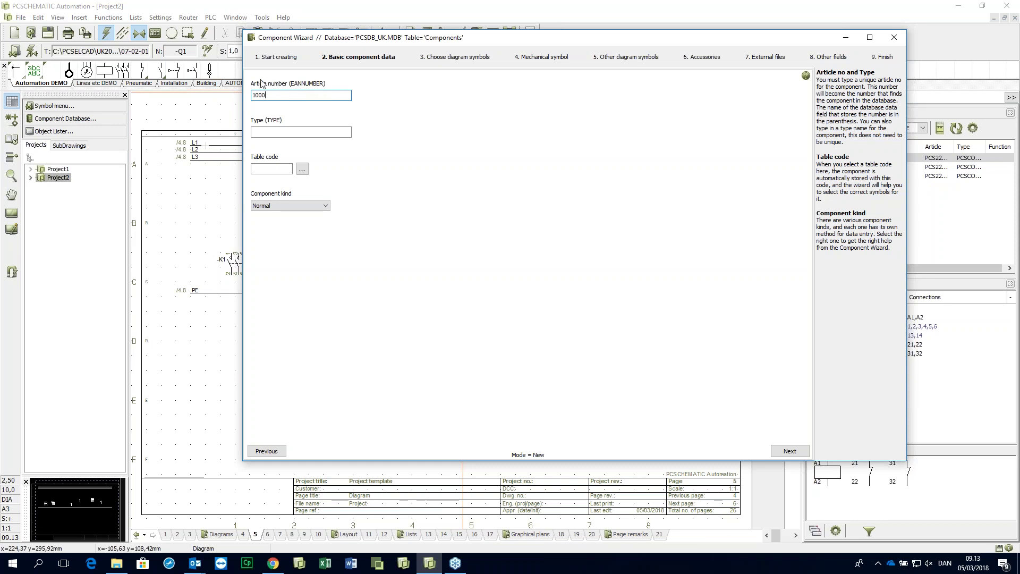
Leave the wizard and examine the article number and type fields in the component data of -Q1's main contact symbol
left_click(895, 37)
left_click(286, 260)
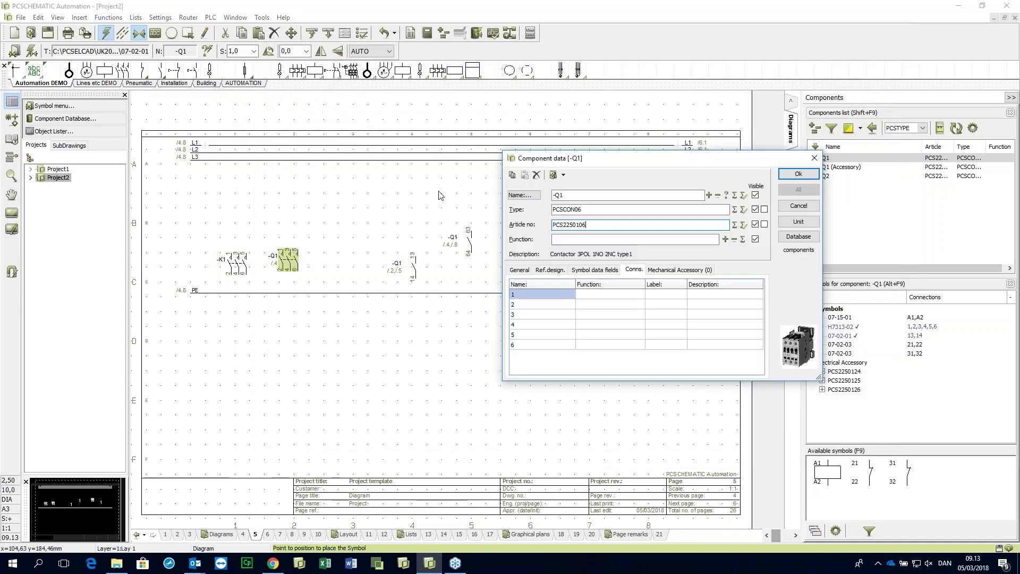
double_click(549, 224)
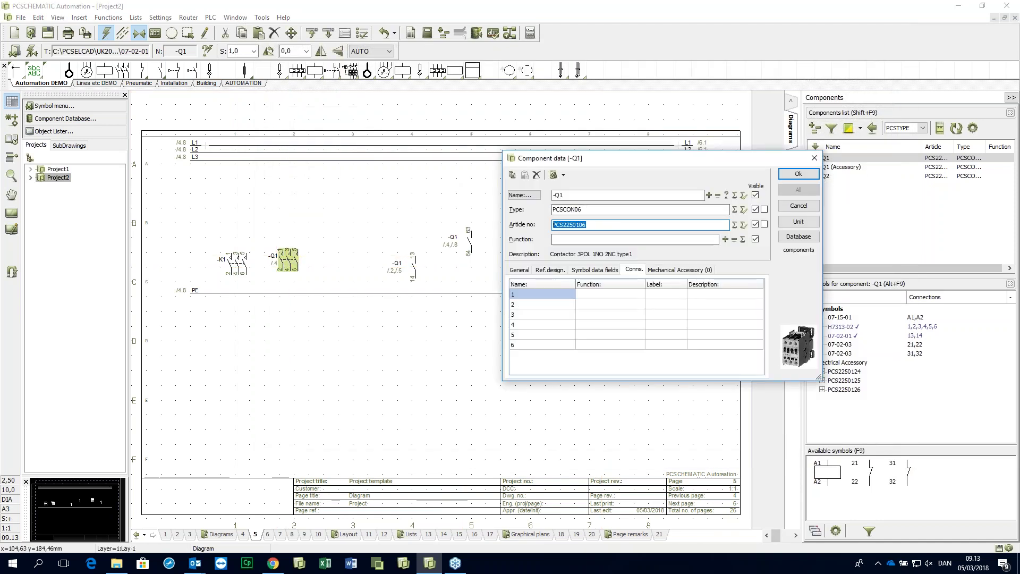
key("shift+Tab")
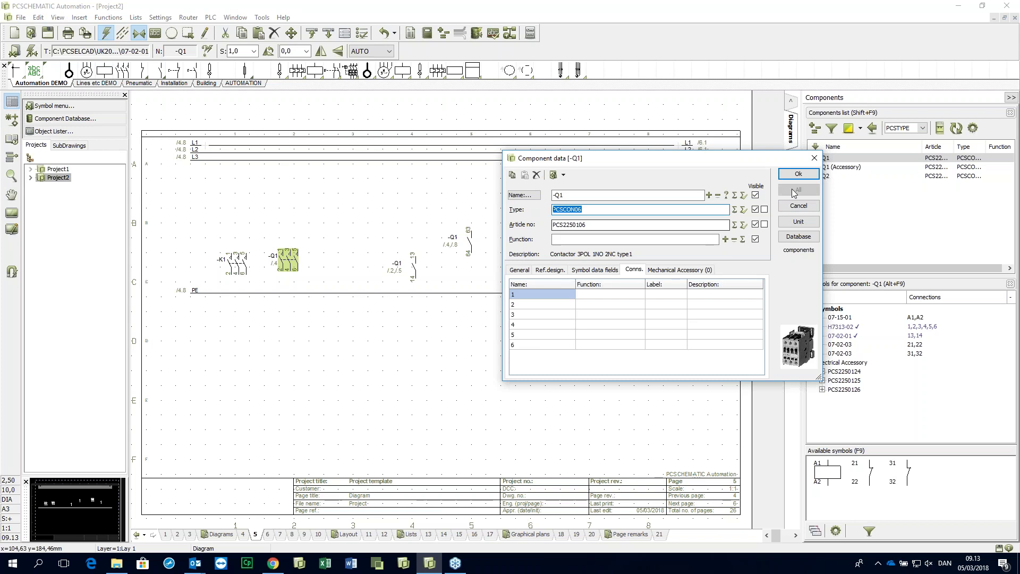
left_click(799, 205)
Reopen the Component Wizard, continue the new record and set its type to asdf
left_click(285, 238)
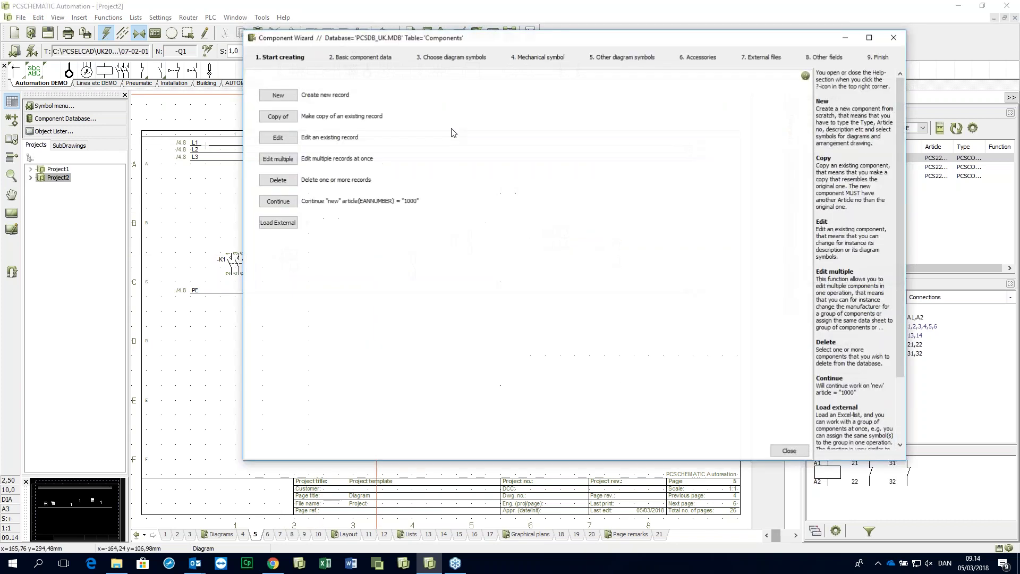
left_click(276, 202)
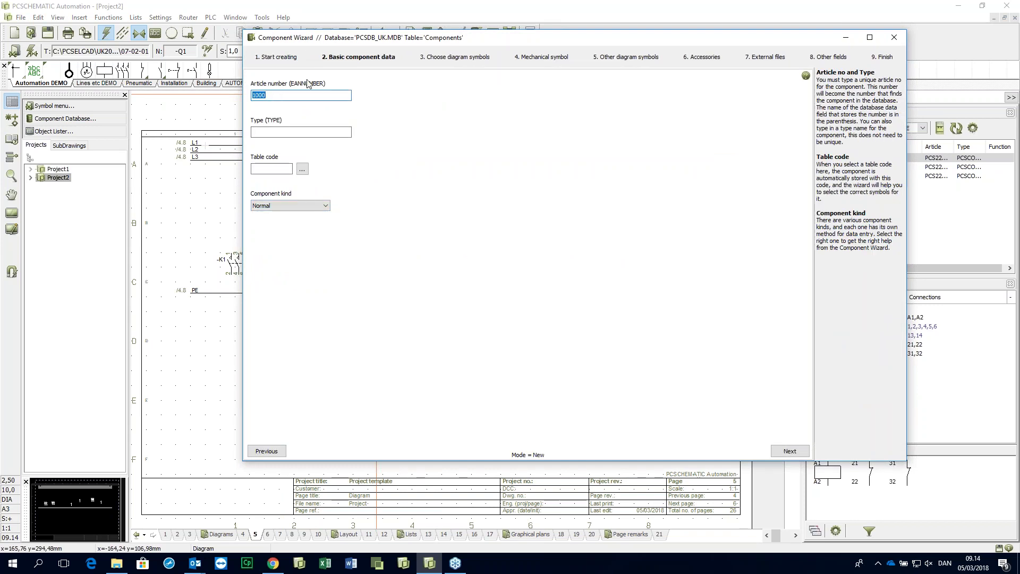
key("Tab")
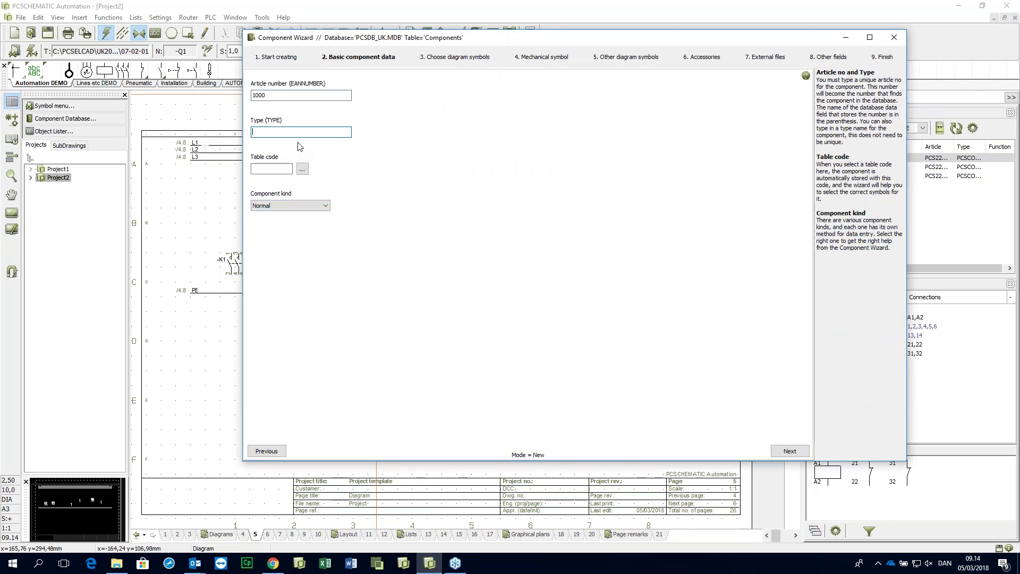
type("asdf")
Assign the table code Filament lamps (5000) to the new component
left_click(302, 169)
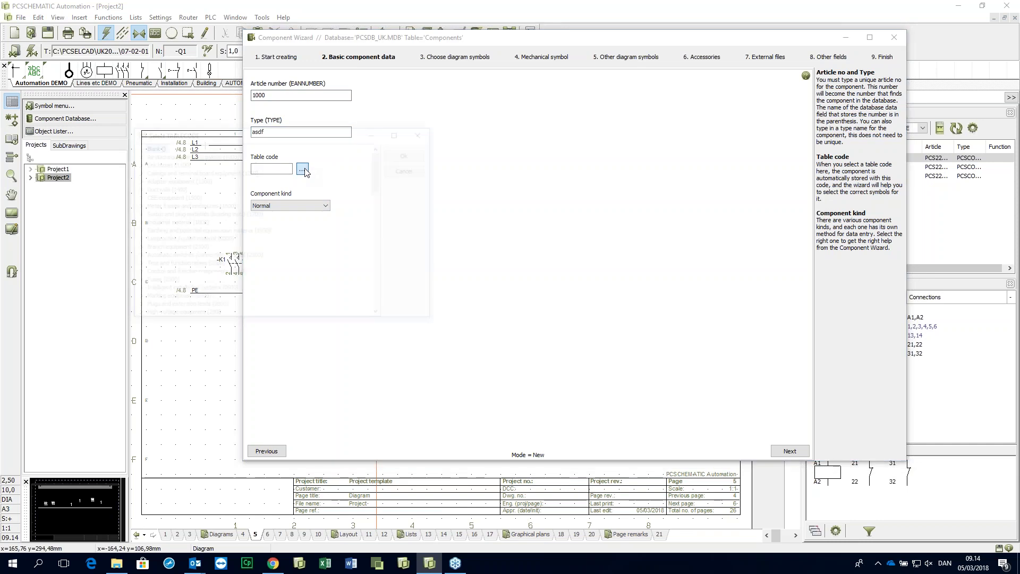
left_click_drag(342, 137, 590, 71)
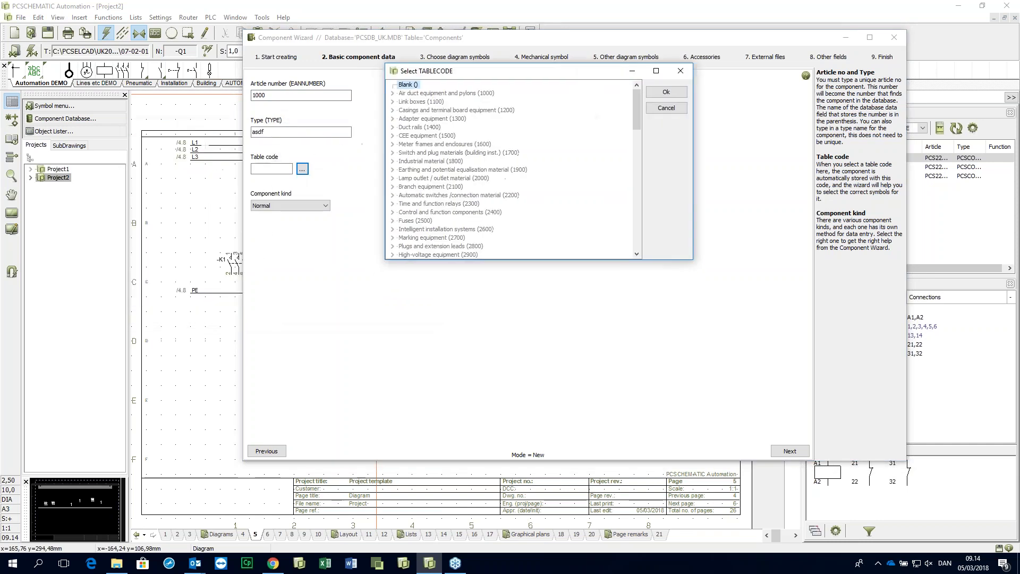
double_click(578, 65)
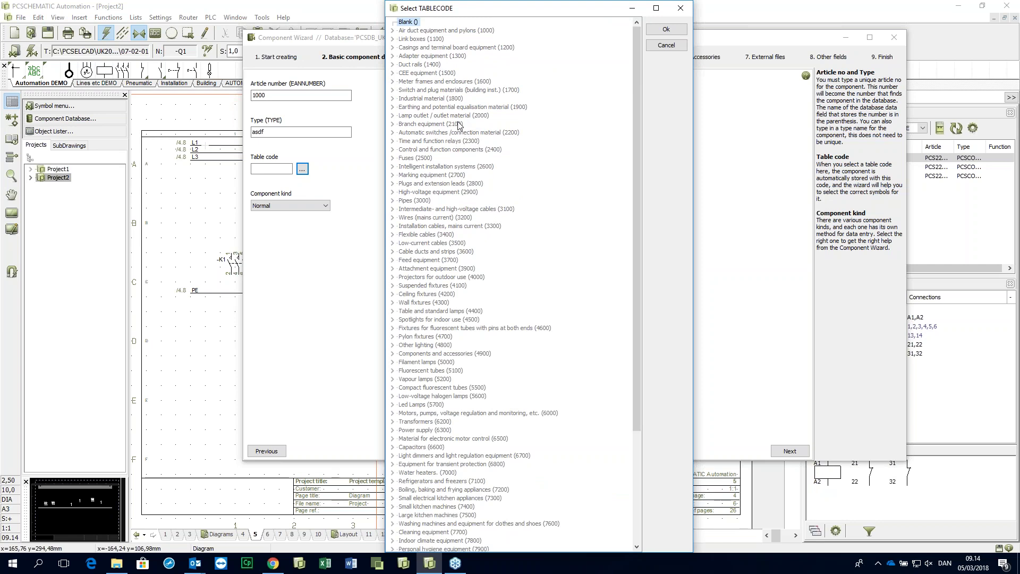
scroll(473, 117, "down", 4)
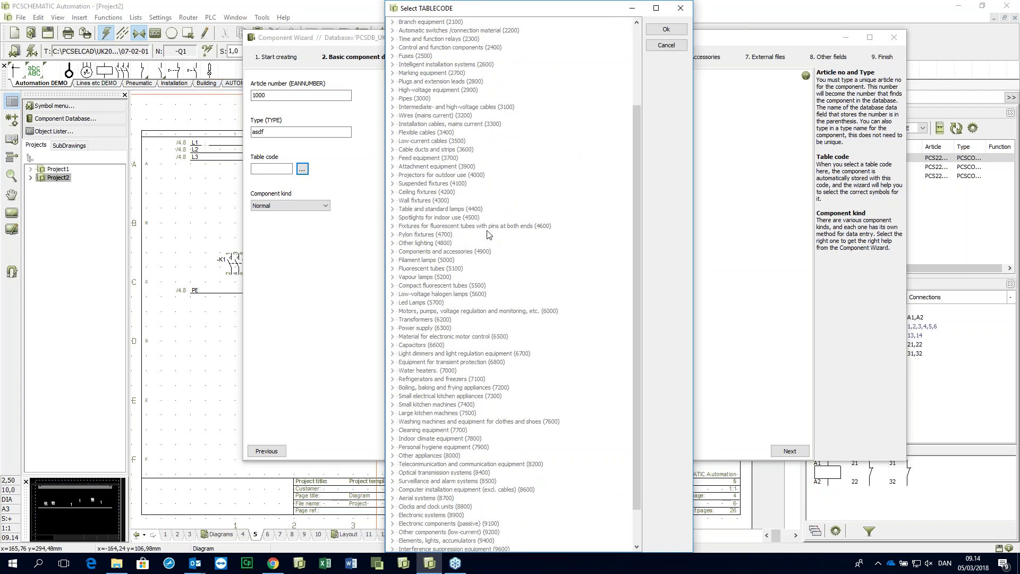
left_click(488, 312)
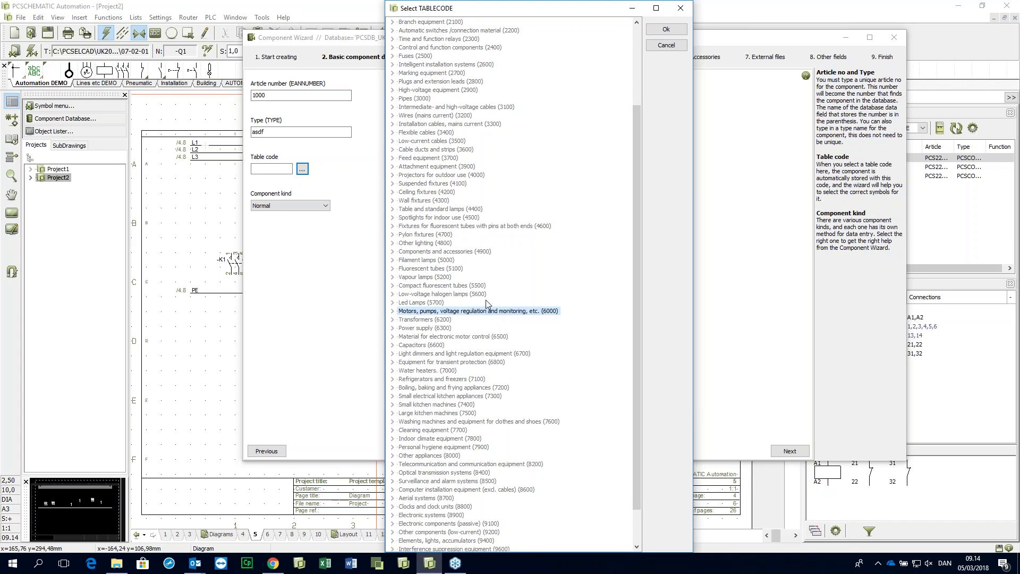
left_click(444, 261)
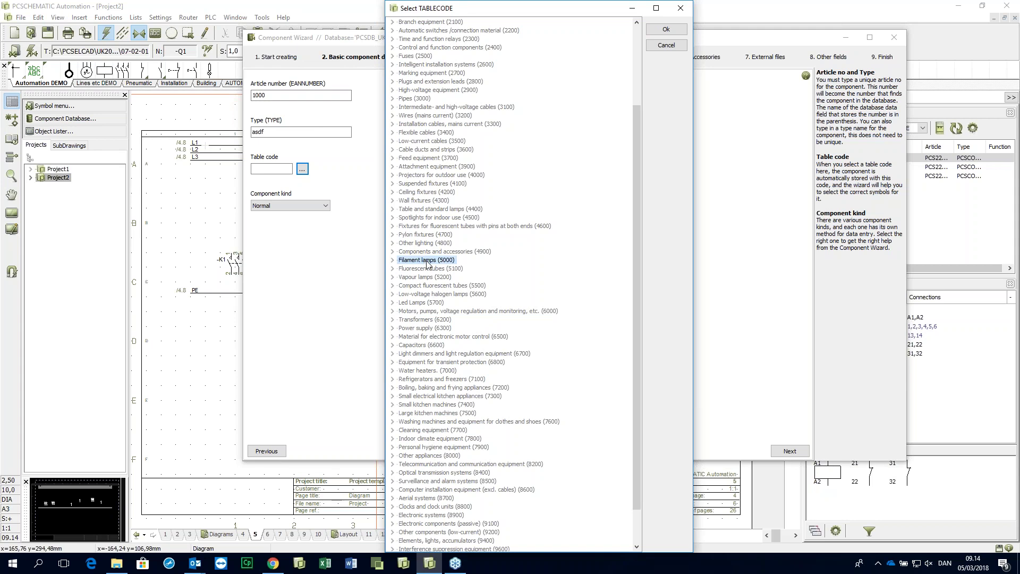
double_click(428, 264)
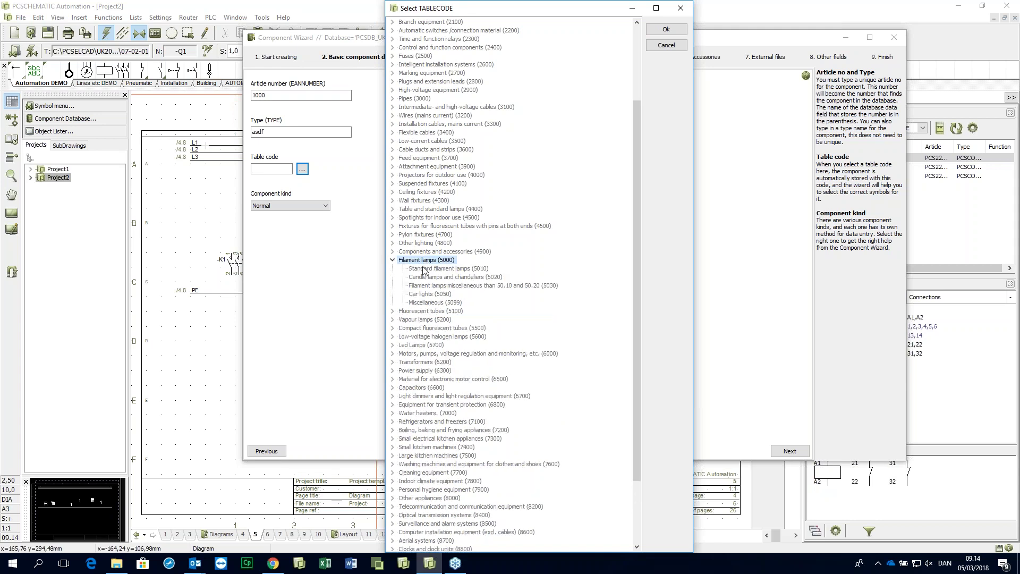
left_click(648, 30)
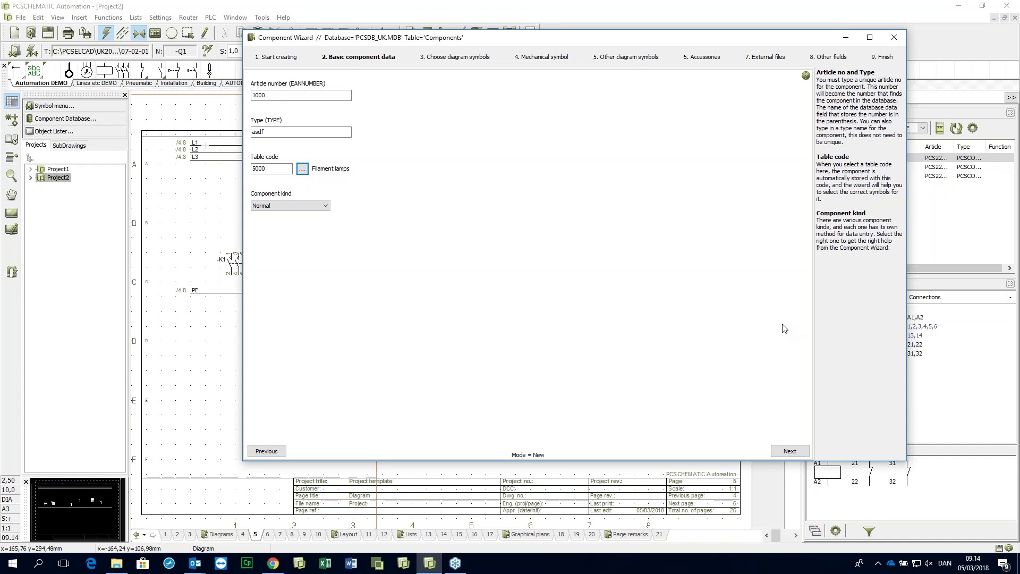
Set the new component's article number to 5000 and proceed to choosing its diagram symbols
left_click(792, 452)
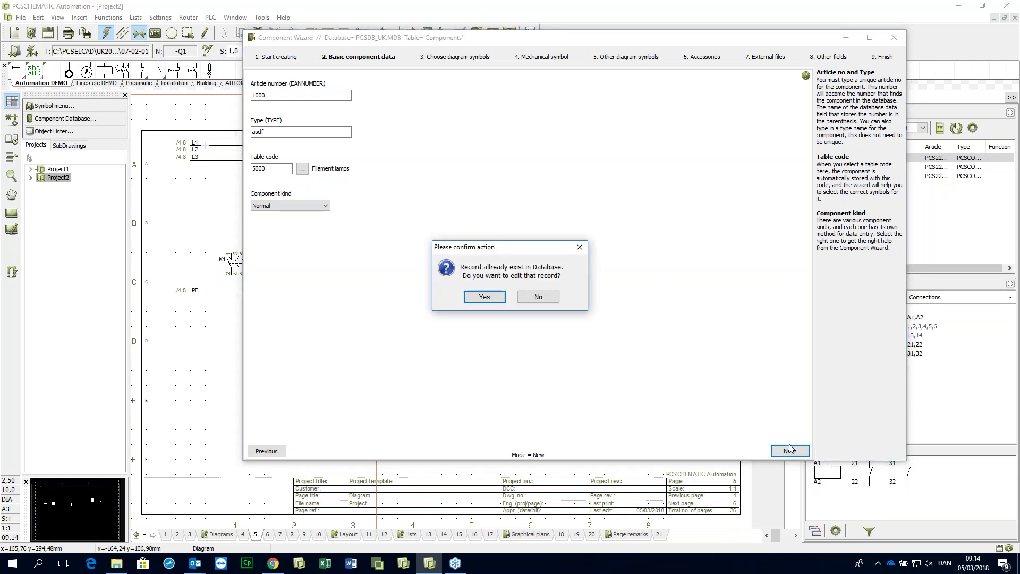
left_click(483, 298)
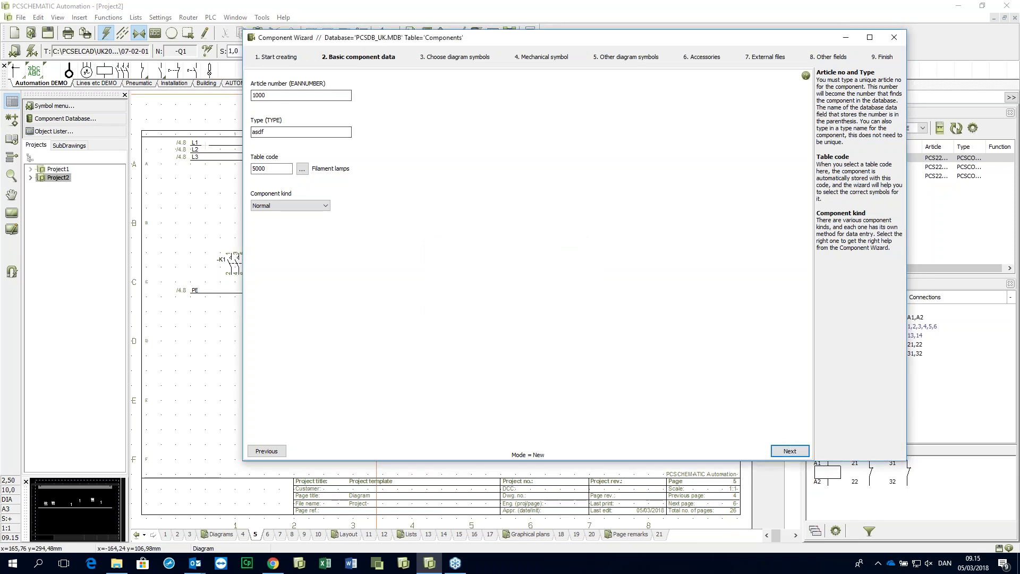
type("5000")
left_click(790, 451)
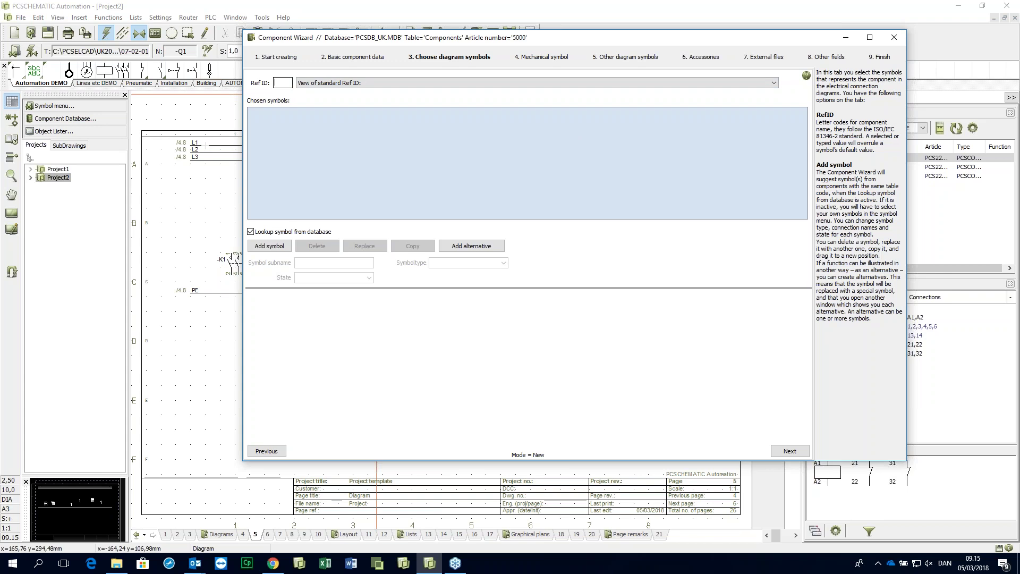
Set the component's Ref ID to P = Show signals or information
left_click(318, 84)
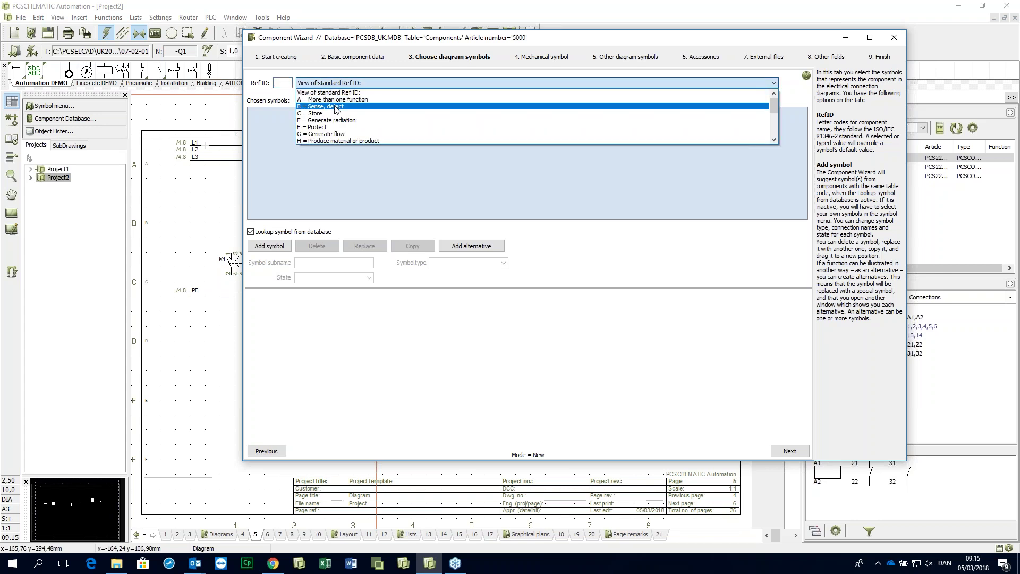
scroll(344, 121, "down", 2)
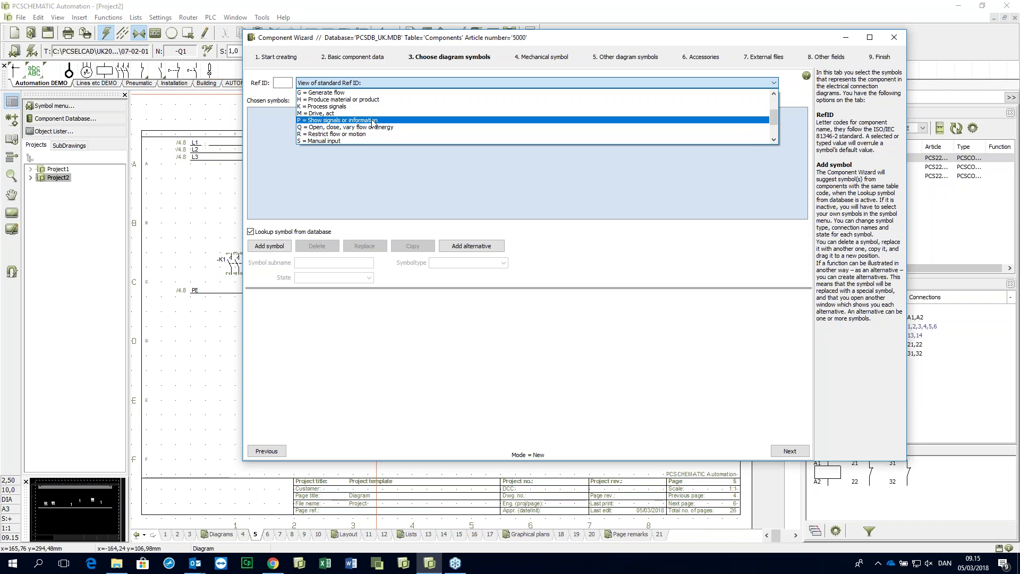
left_click(373, 121)
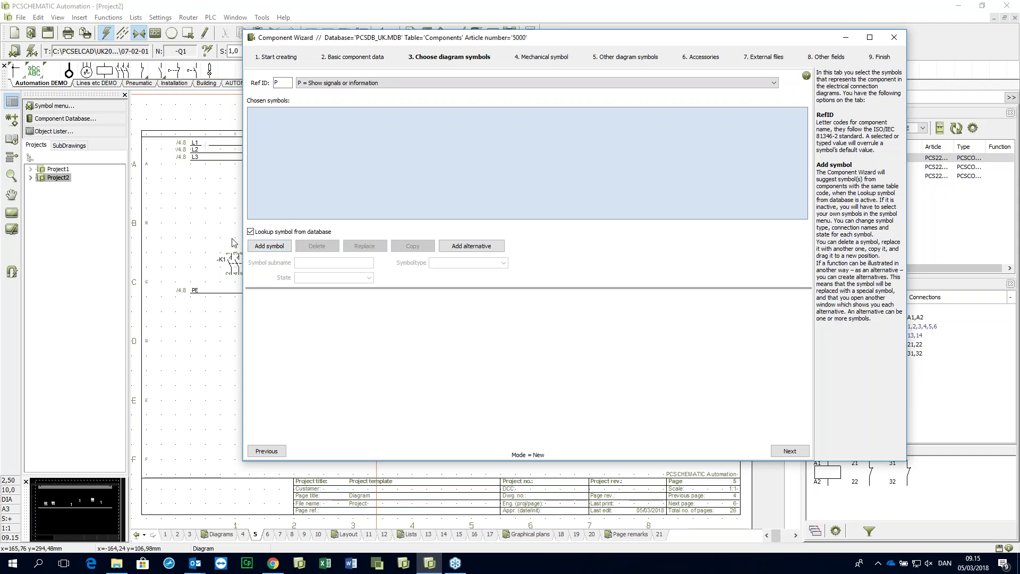
Add the diagram symbol 08-10B01 of the white lamp with built-in resistor, looked up from the database, and select it
left_click(260, 246)
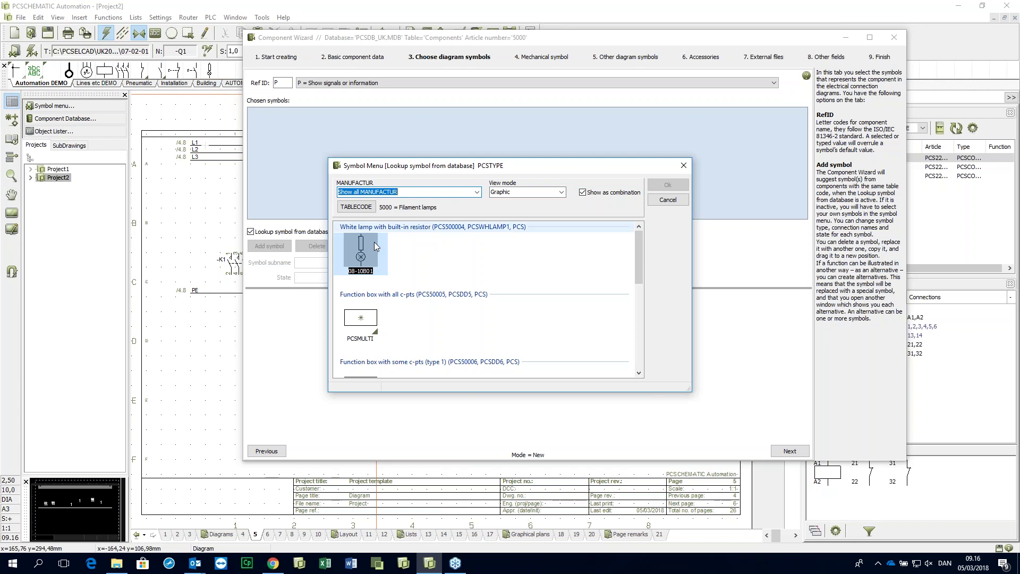
mouse_move(365, 257)
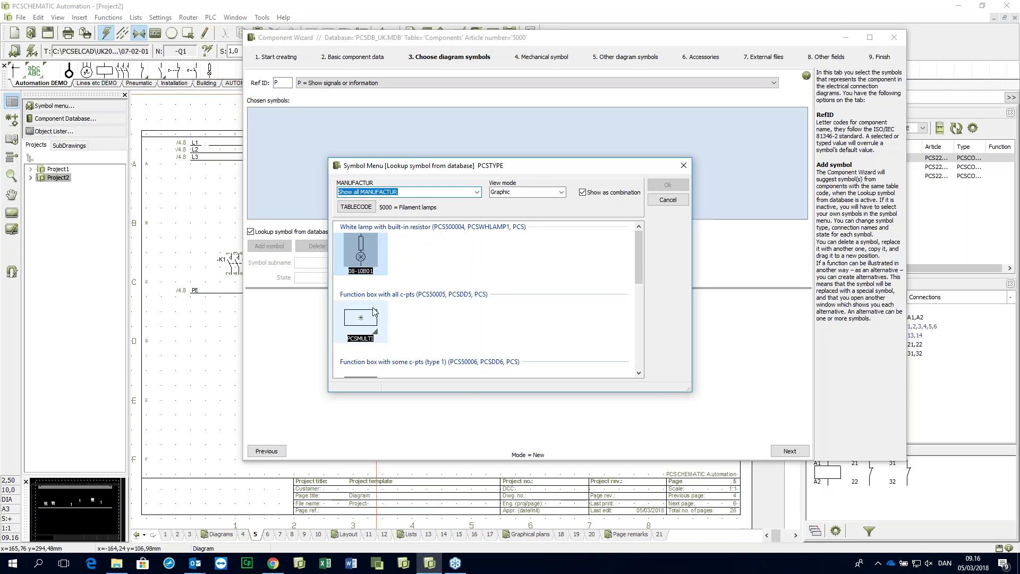
scroll(375, 319, "down", 5)
scroll(375, 321, "up", 5)
left_click(365, 241)
double_click(366, 241)
left_click(280, 116)
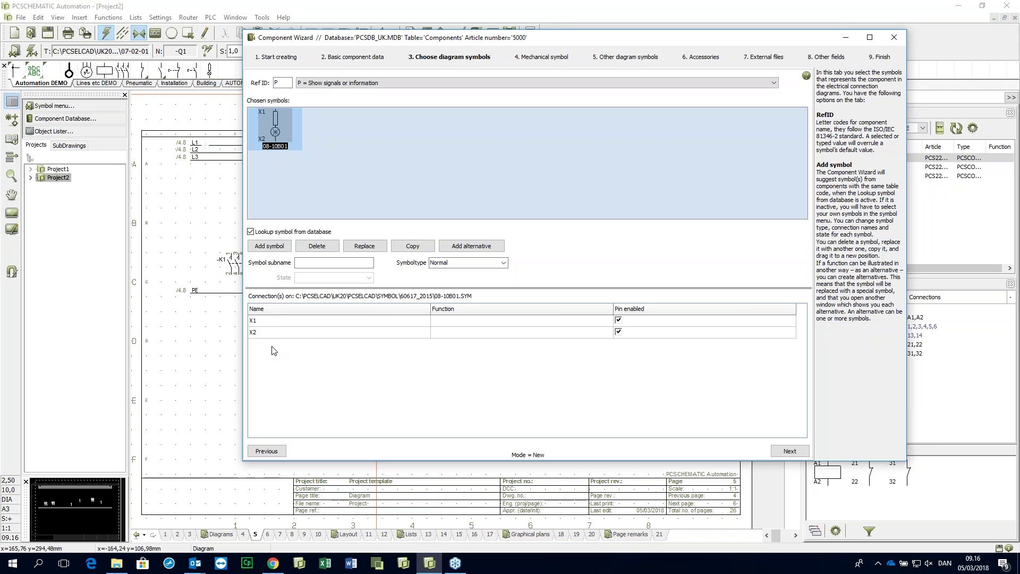
Rename the lamp symbol's two connections as Y1 and Y2
double_click(270, 320)
double_click(267, 334)
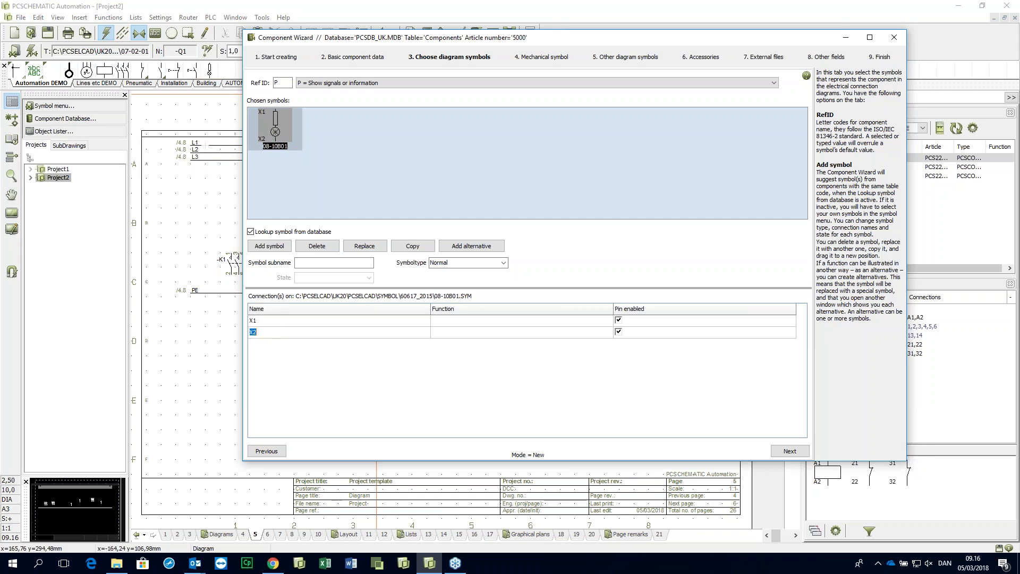
left_click(277, 322)
type("Y1")
left_click(290, 333)
type("Y2")
Proceed to choosing the component's mechanical symbol
left_click(791, 451)
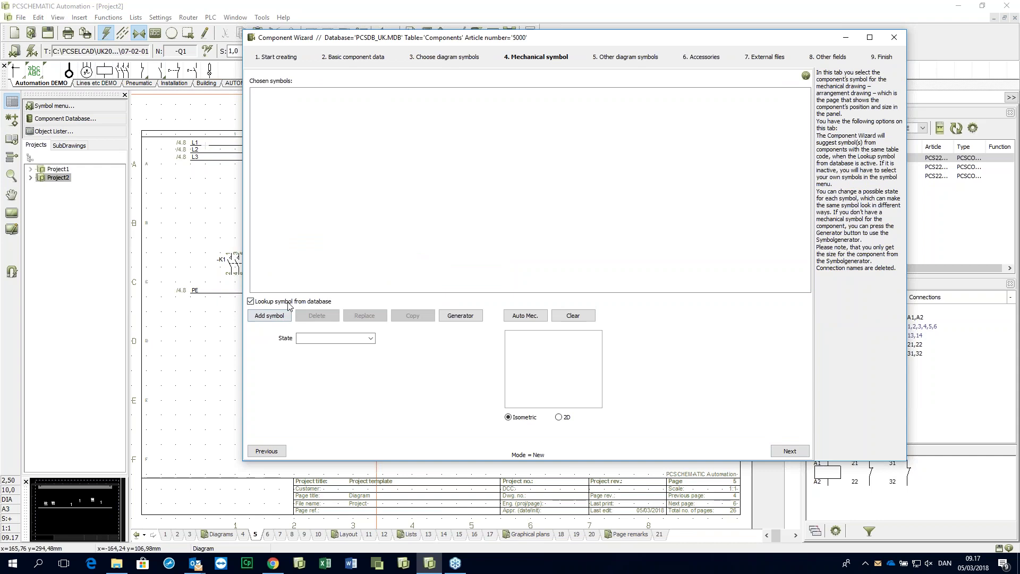
Try the white lamp's mechanical symbol PCSLAMPE, looked up from the database, and delete it again from the chosen symbols
left_click(270, 316)
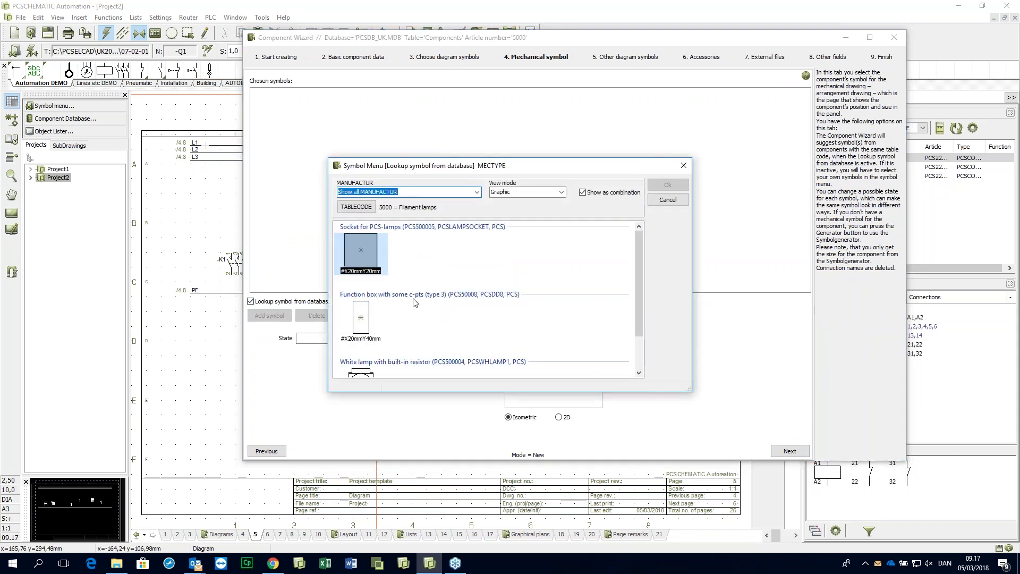
scroll(415, 302, "down", 1)
left_click(371, 347)
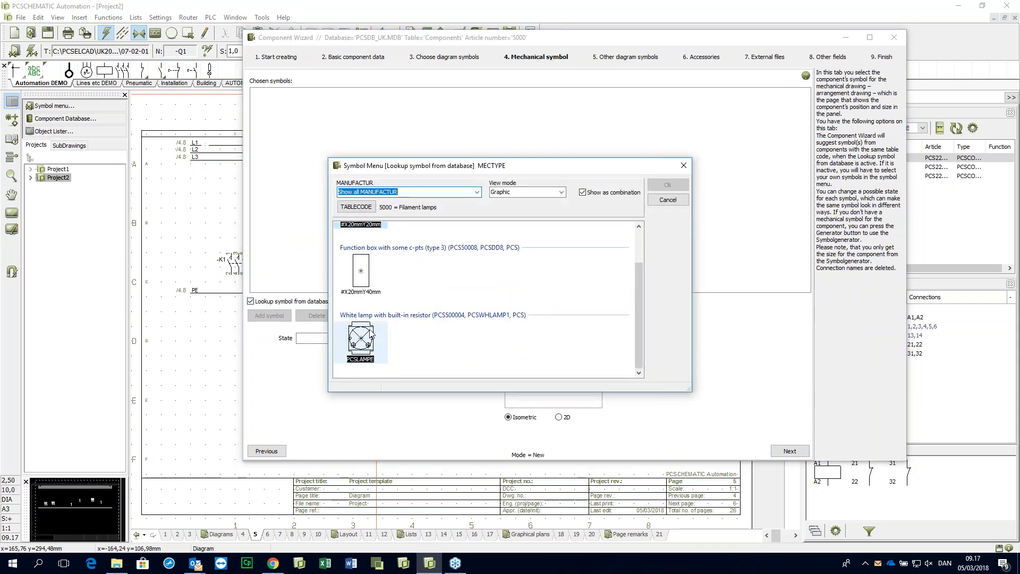
left_click(370, 334)
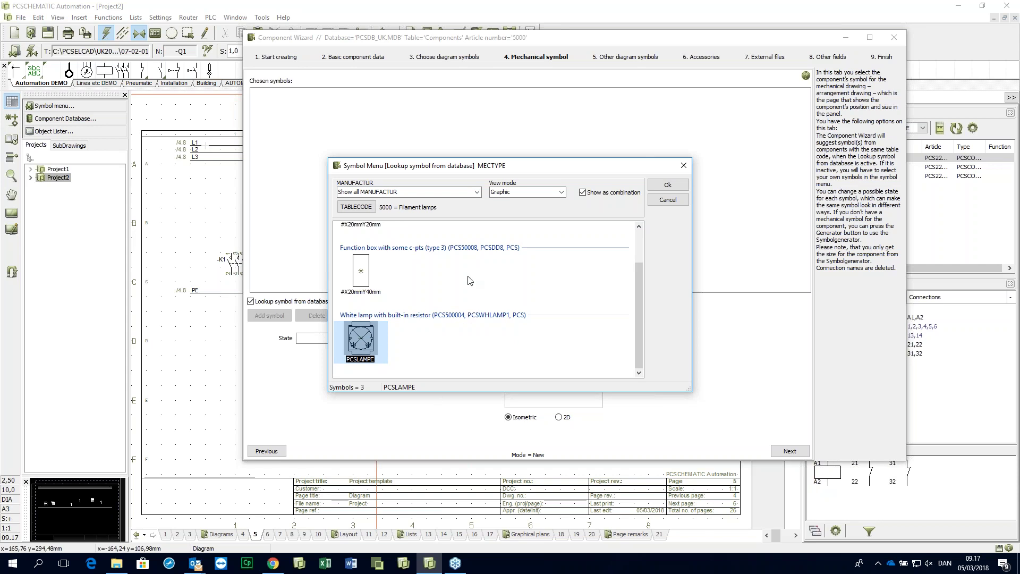
scroll(476, 295, "up", 1)
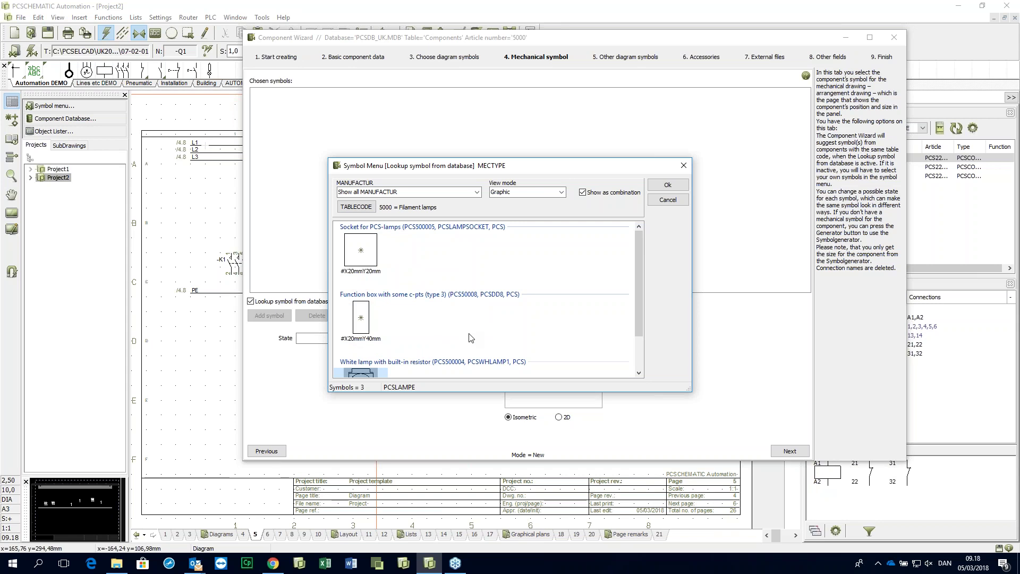
scroll(470, 332, "down", 1)
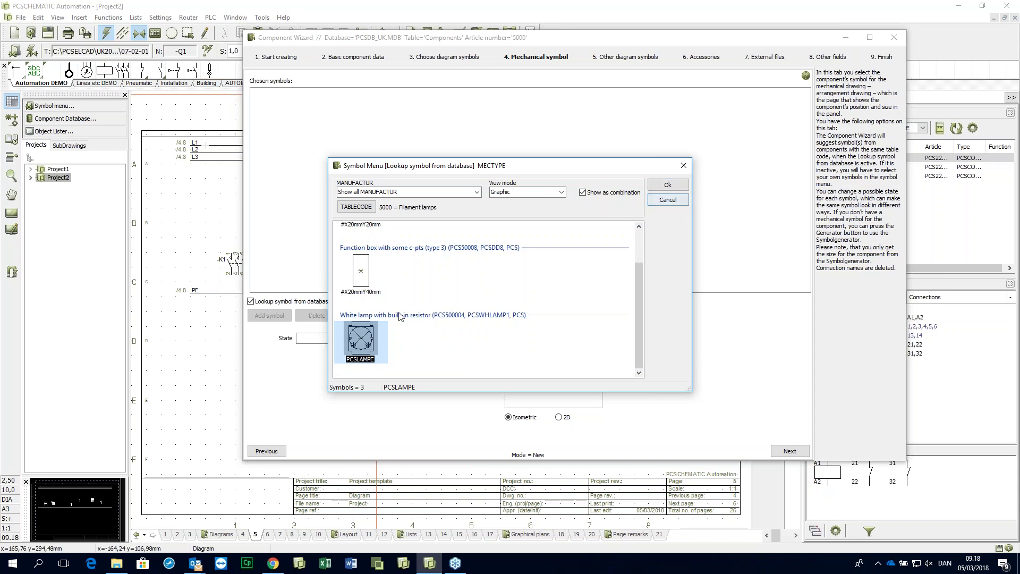
double_click(362, 341)
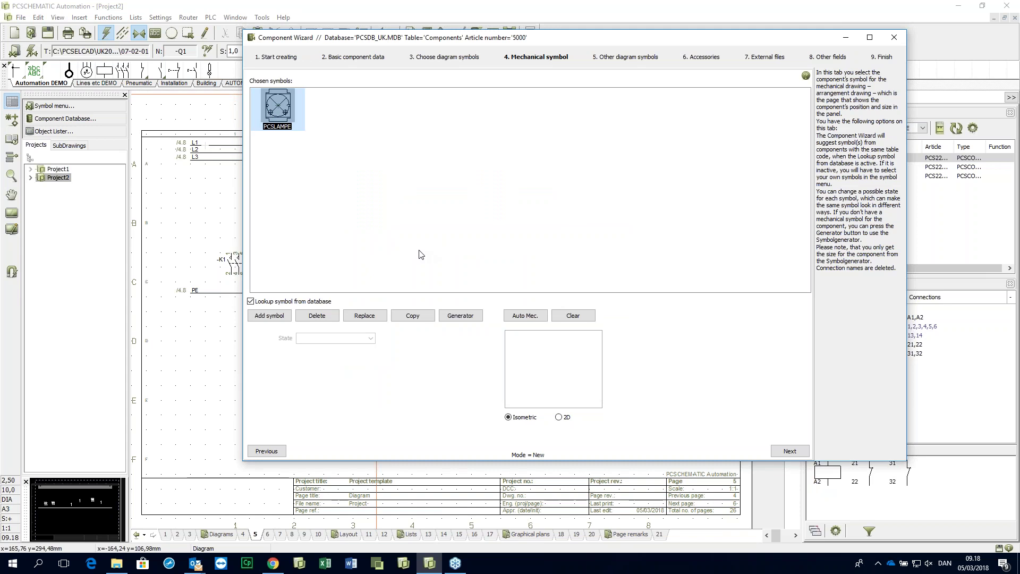
key("Delete")
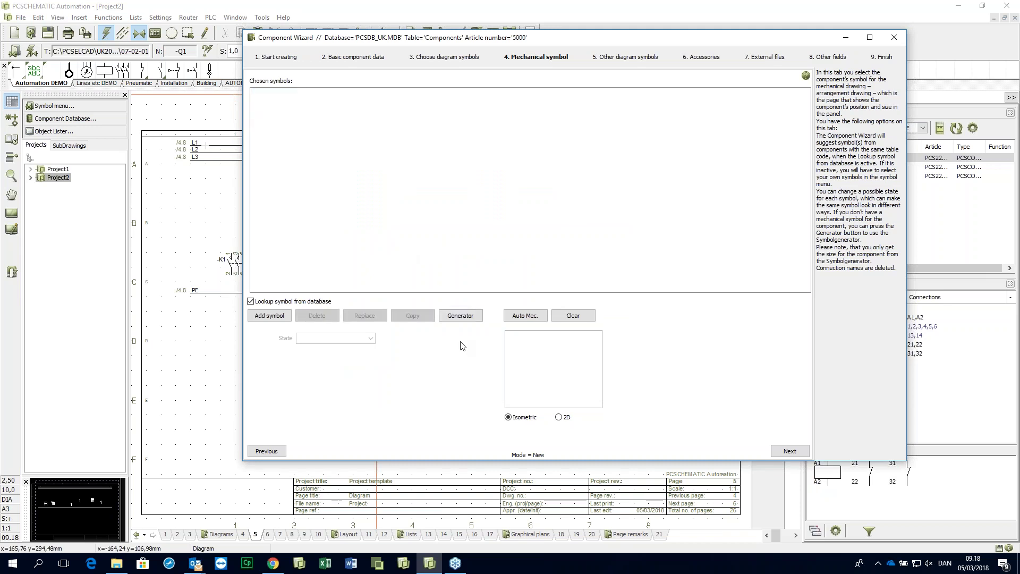
Try a circular mechanical symbol with designation P and a 20 mm radius in the Symbol Generator
left_click(470, 316)
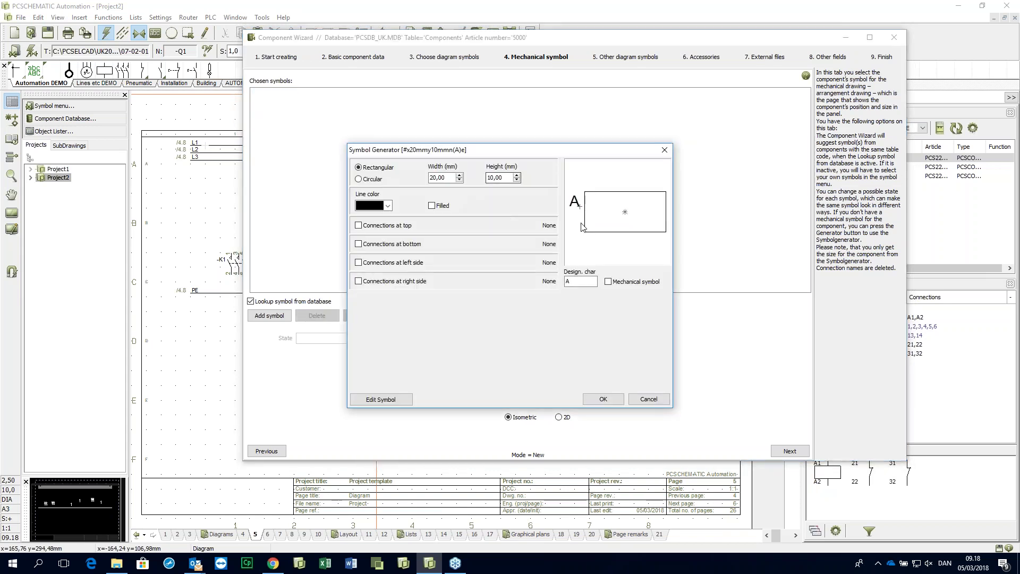
left_click(609, 282)
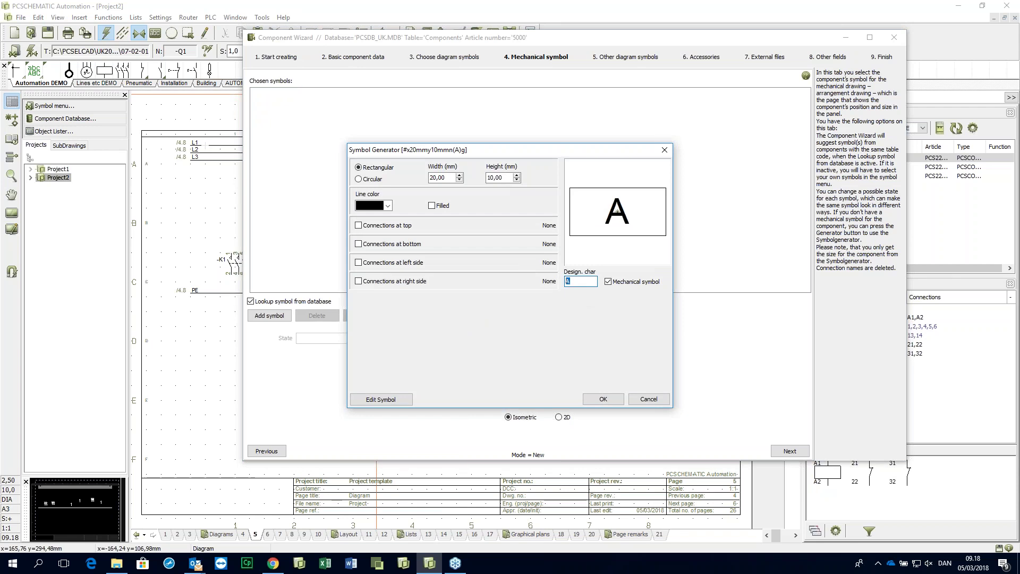
type("P")
left_click(383, 180)
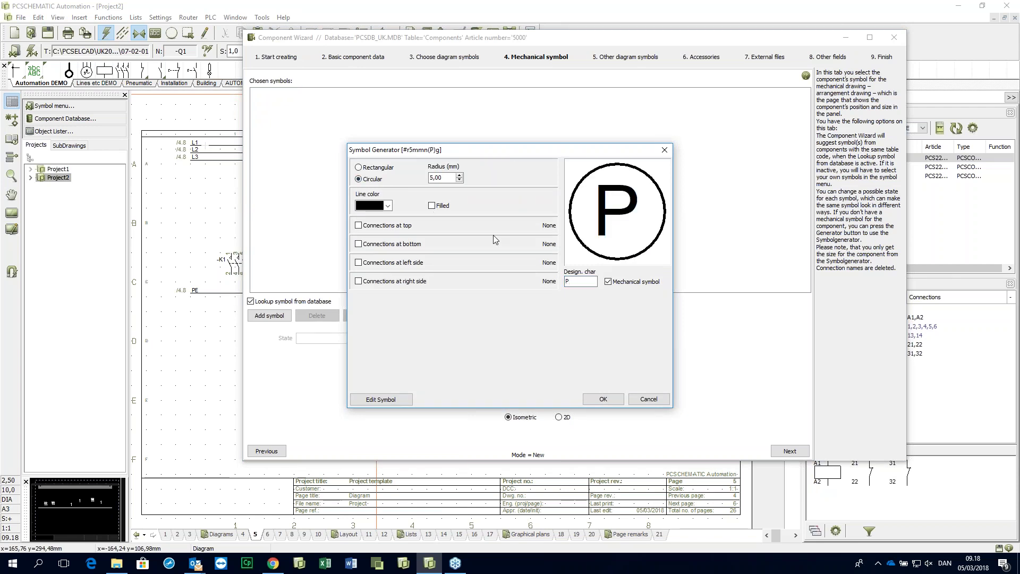
left_click(459, 175)
left_click(460, 175)
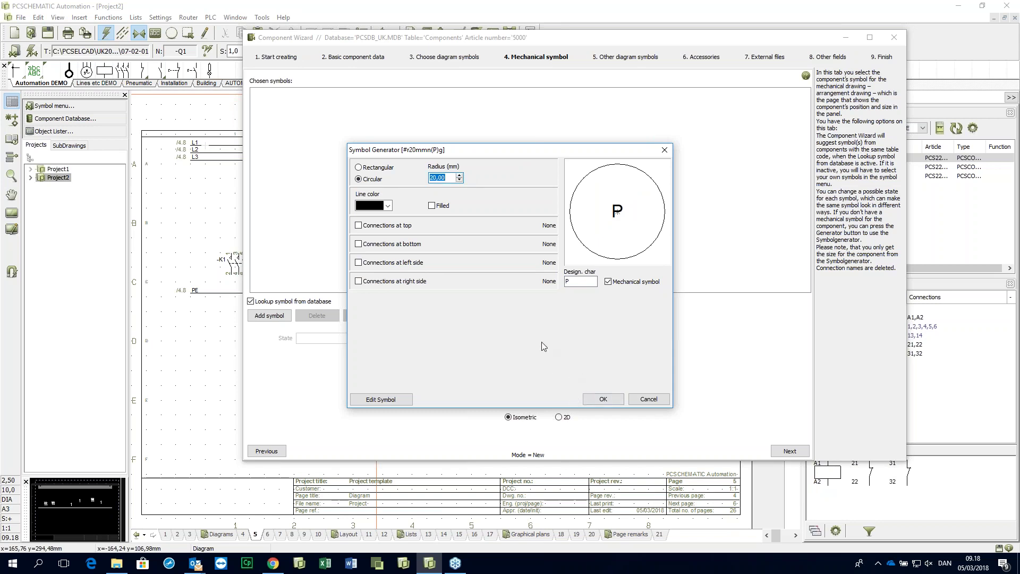
left_click(459, 180)
Try a rectangular mechanical symbol 20 mm wide and 35 mm high, and cancel the Symbol Generator
left_click(375, 167)
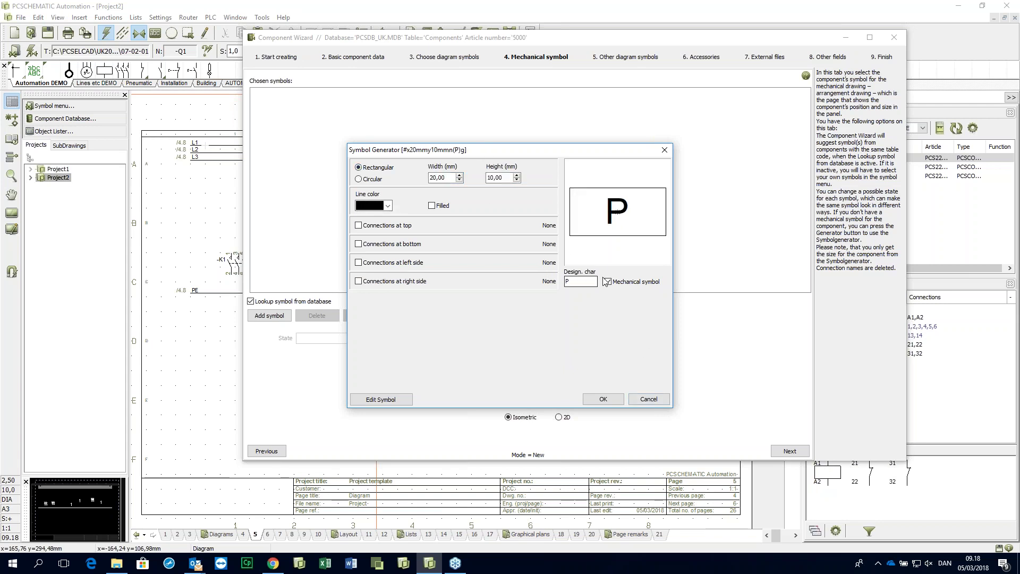
left_click(516, 175)
left_click(516, 175)
left_click(516, 175)
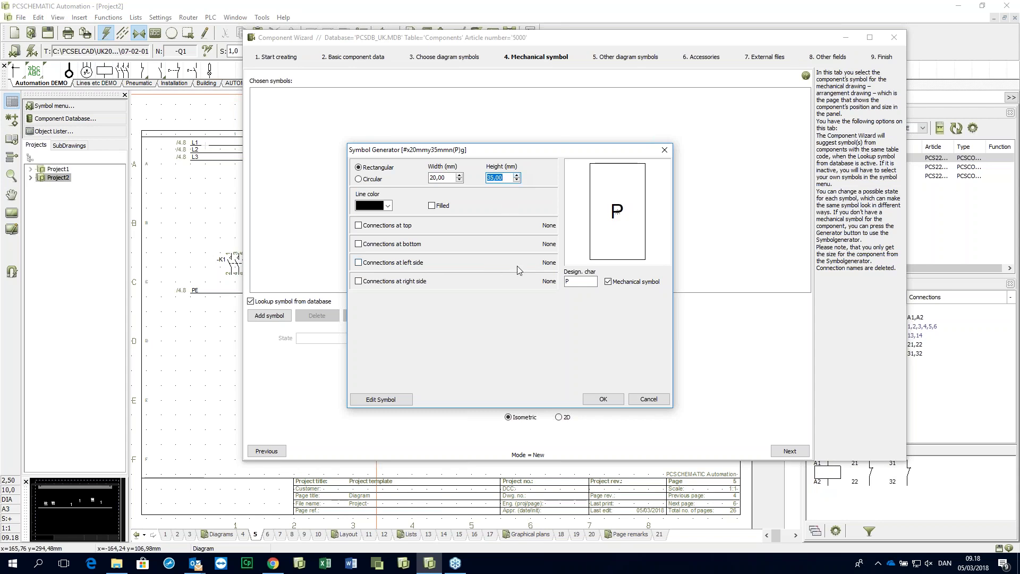
left_click(643, 399)
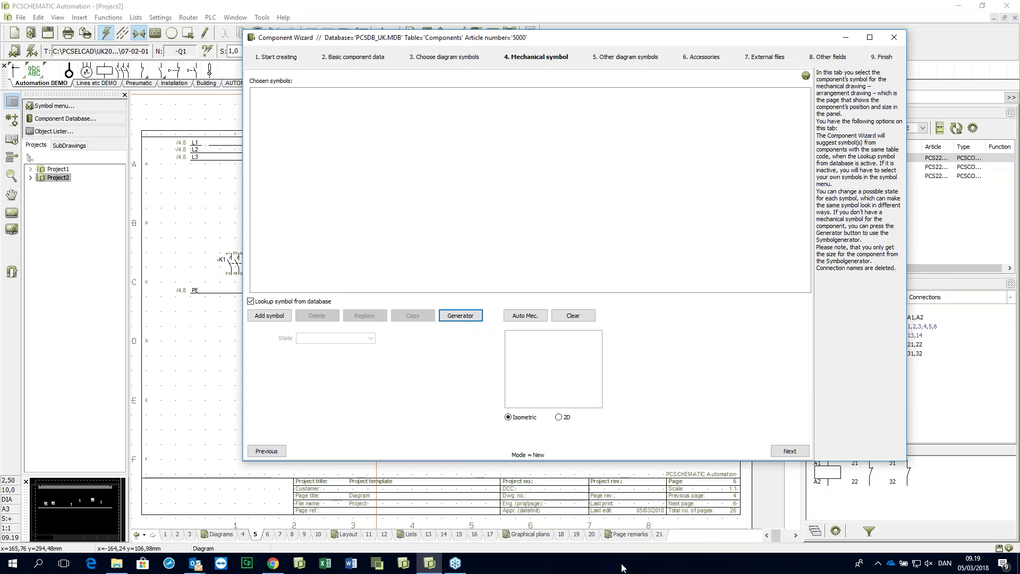
Specify an automatic mechanical symbol 20 mm wide, 40 mm high and 20 mm deep, with the reference point in the middle
left_click(529, 320)
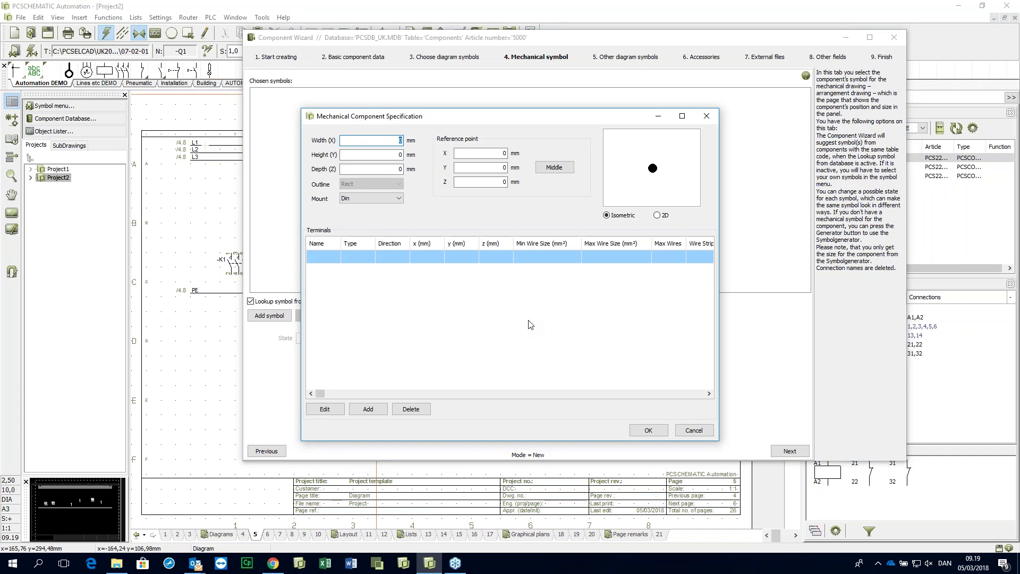
type("020")
key("Tab")
type("40")
key("Tab")
type("20")
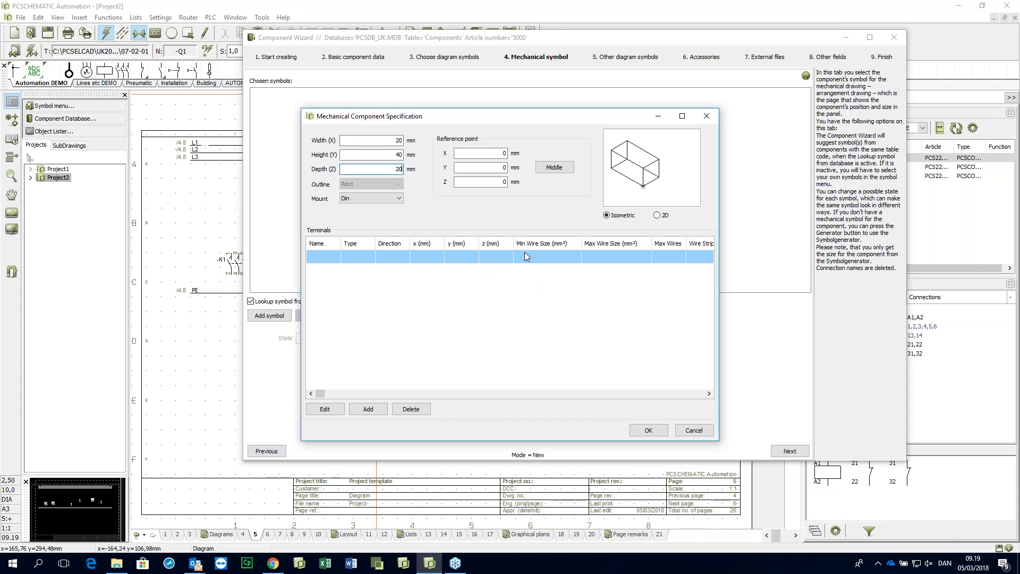
left_click(561, 168)
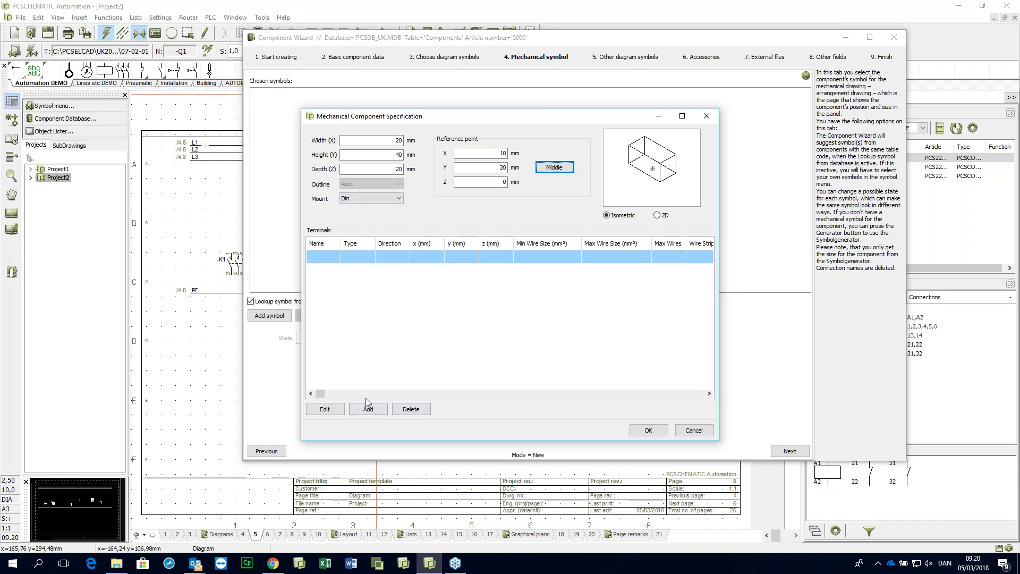
Add terminal Y1 as an in-front cable screw terminal at X 10, Y 35 and Z 15 mm
left_click(378, 408)
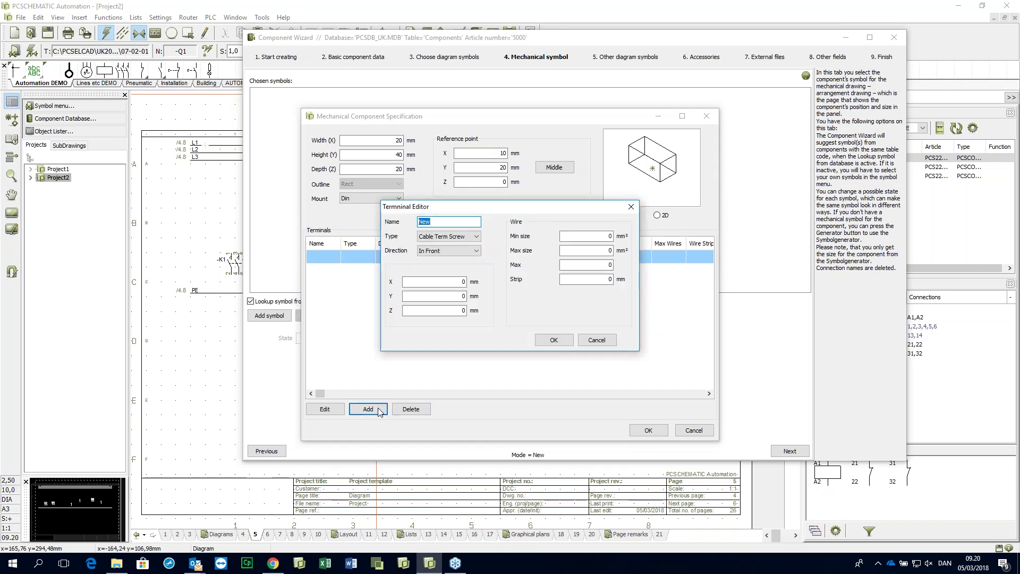
type("Y1")
left_click(476, 237)
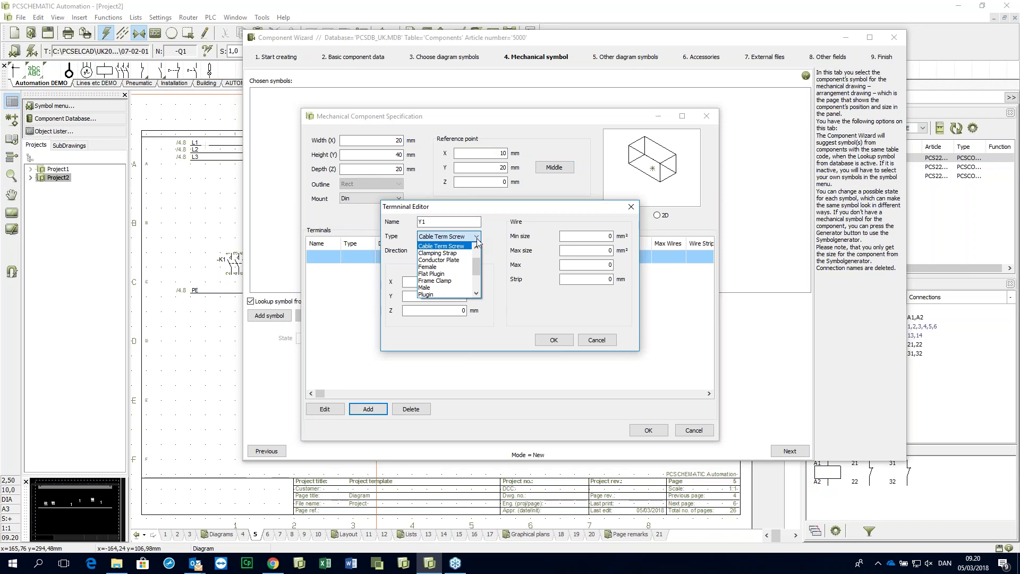
left_click(477, 238)
left_click(477, 252)
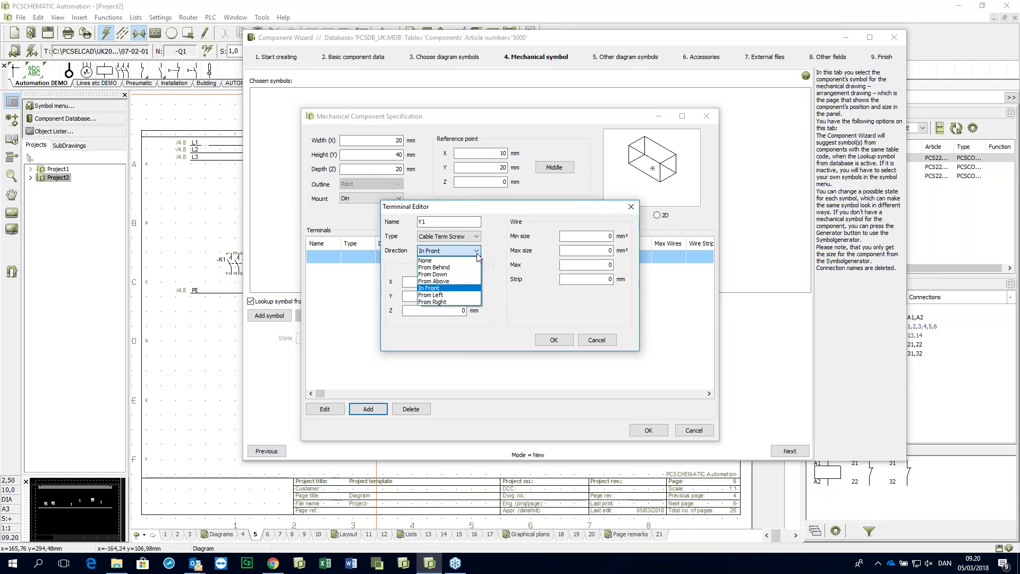
left_click(477, 253)
key("Tab")
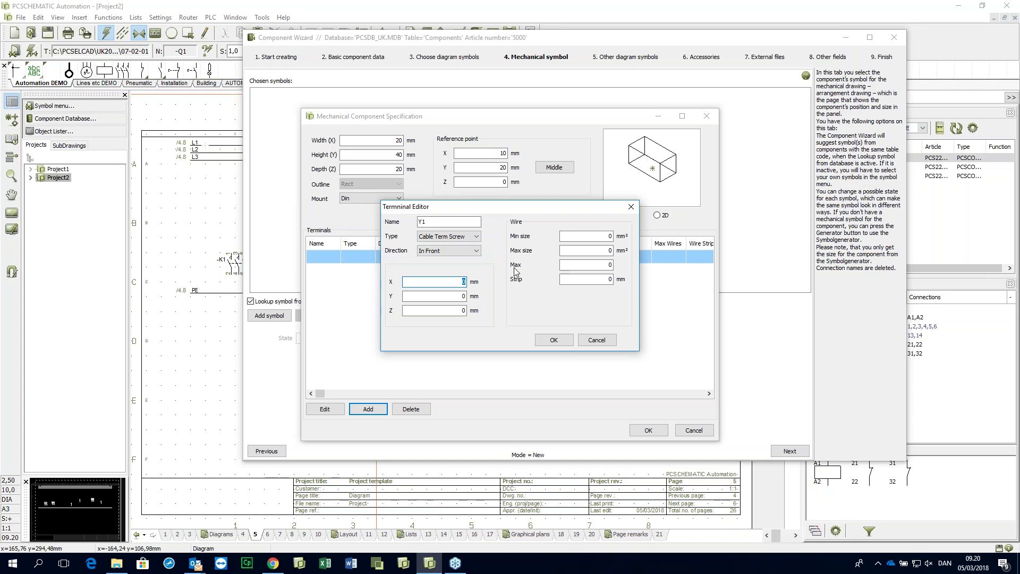
type("1")
key("Tab")
type("3")
key("Tab")
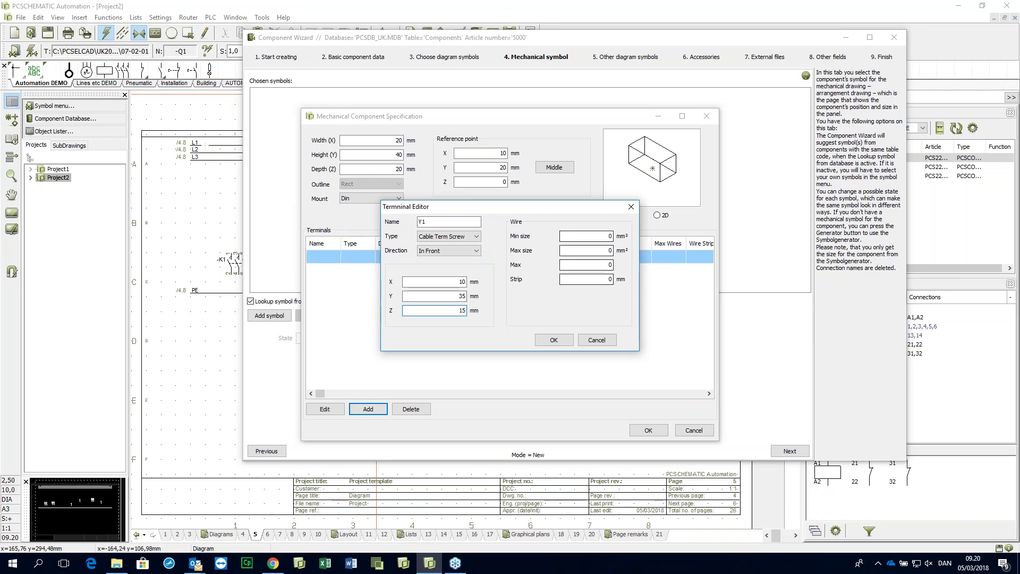
Set terminal Y1's wire sizes to 0,7 minimum and 1,5 mm² maximum, with at most 2 wires and 10 mm strip length
key("Tab")
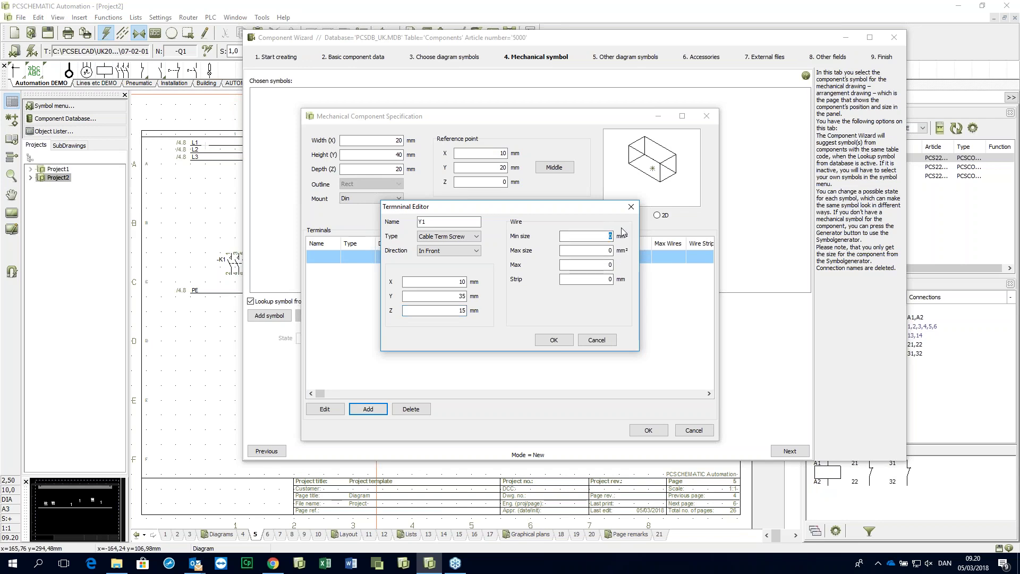
type("0,7")
key("Tab")
type("1,5")
key("Tab")
key("Tab")
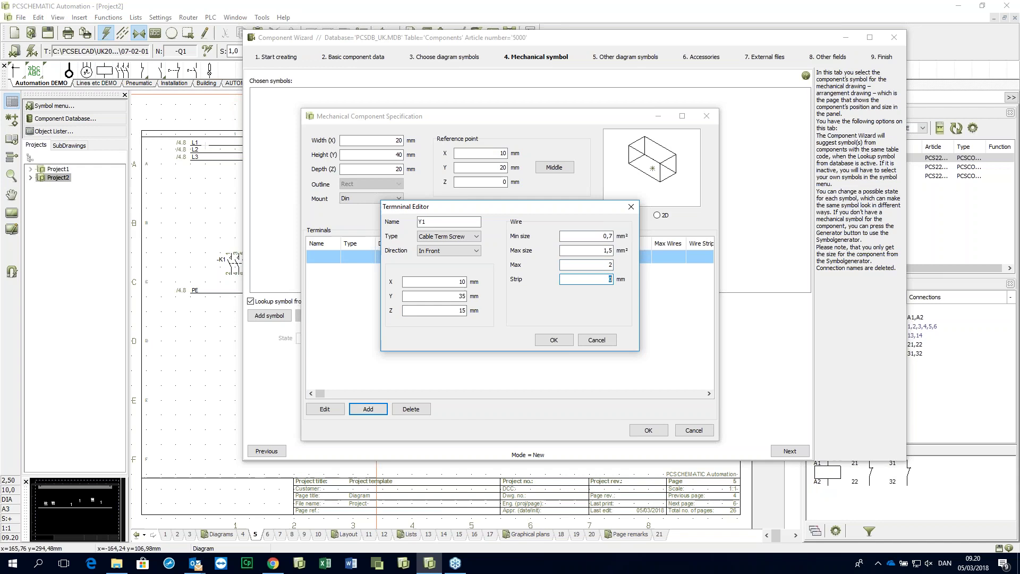
type("10")
left_click(554, 339)
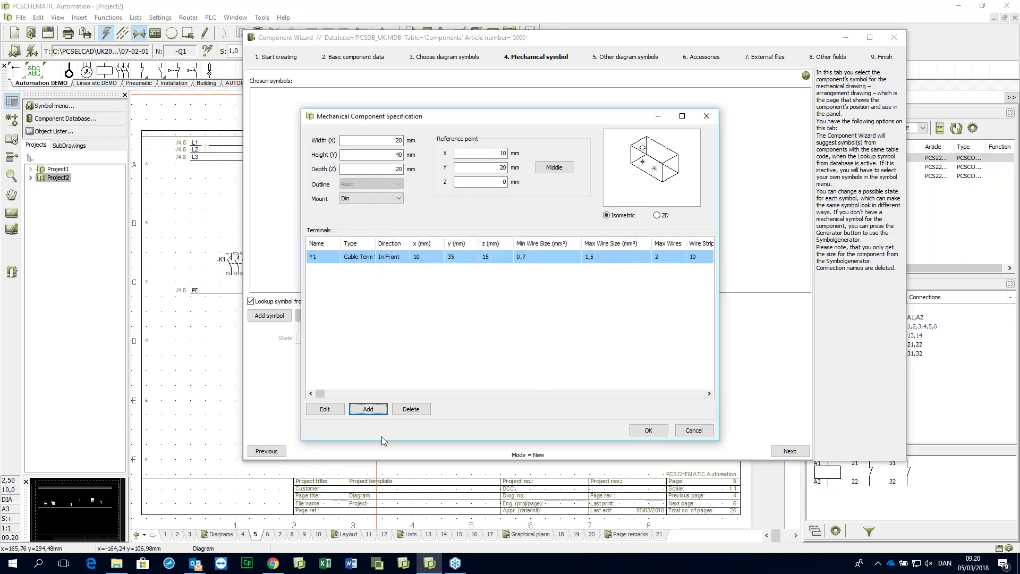
Add terminal Y2 at X 15 mm with Y1's remaining settings, and accept the mechanical component specification
left_click(371, 409)
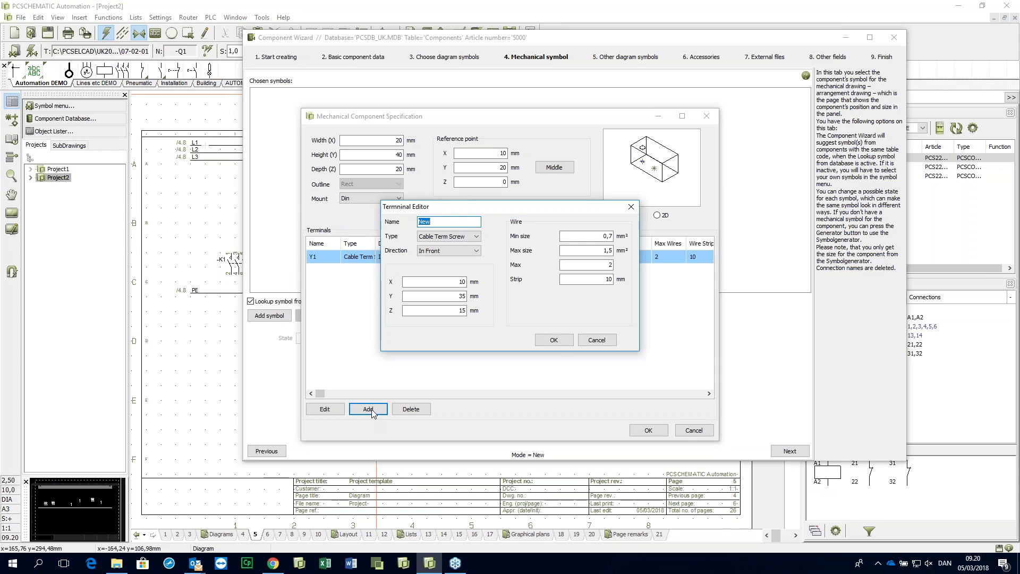
type("Y2")
key("Tab")
key("Tab")
key("Tab")
type("5")
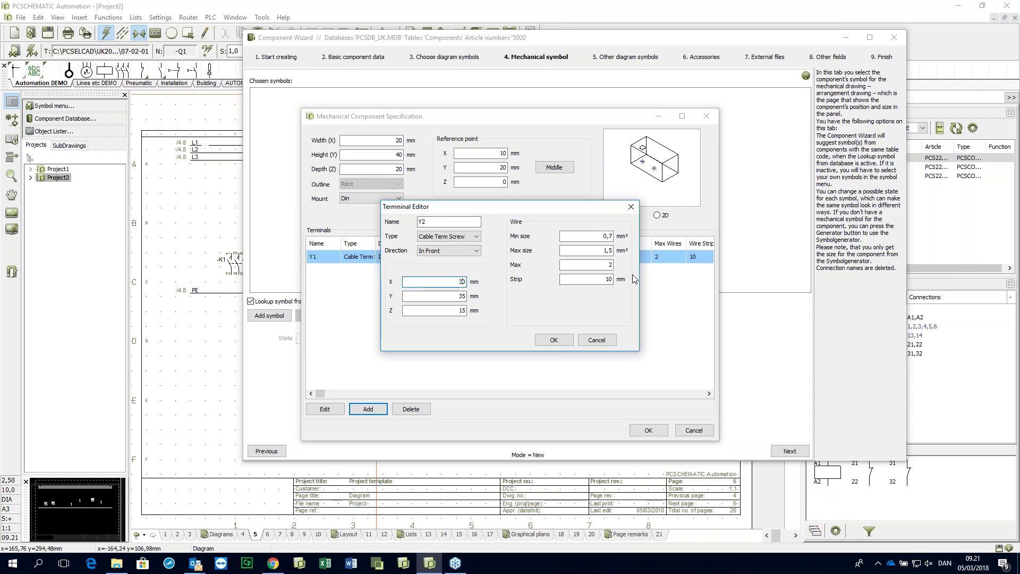
key("BackSpace")
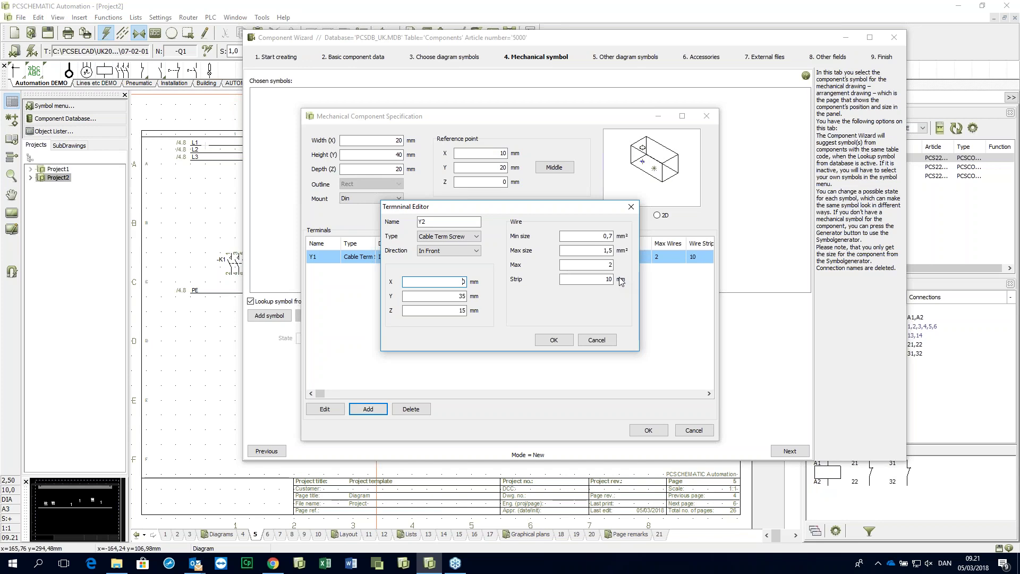
type("15")
left_click(554, 339)
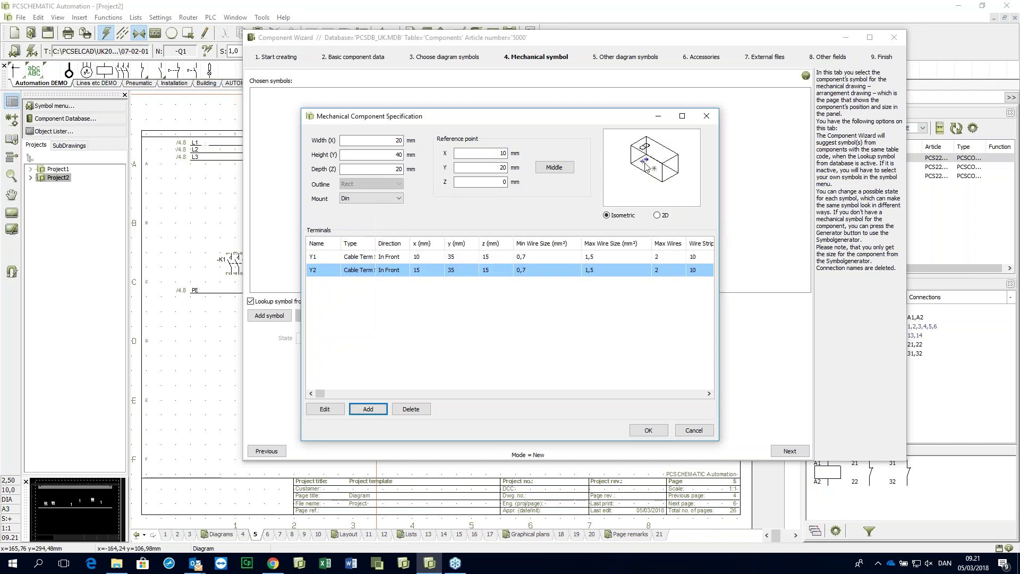
left_click(663, 430)
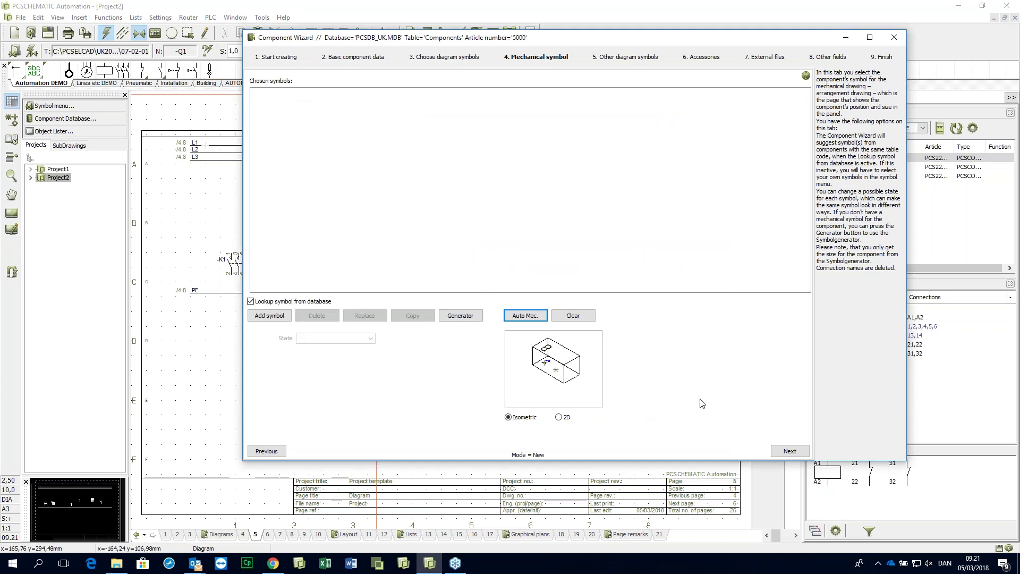
Skip the other diagram symbols and add the PCSLAMPSOCKET socket (PCS500005) from Filament lamps as a mechanical accessory
left_click(789, 451)
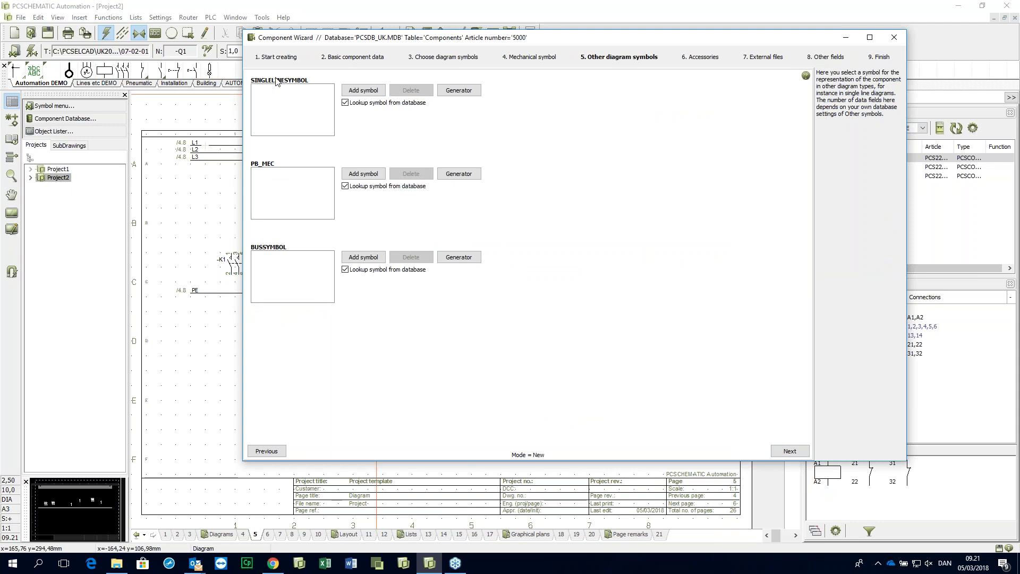
left_click(790, 451)
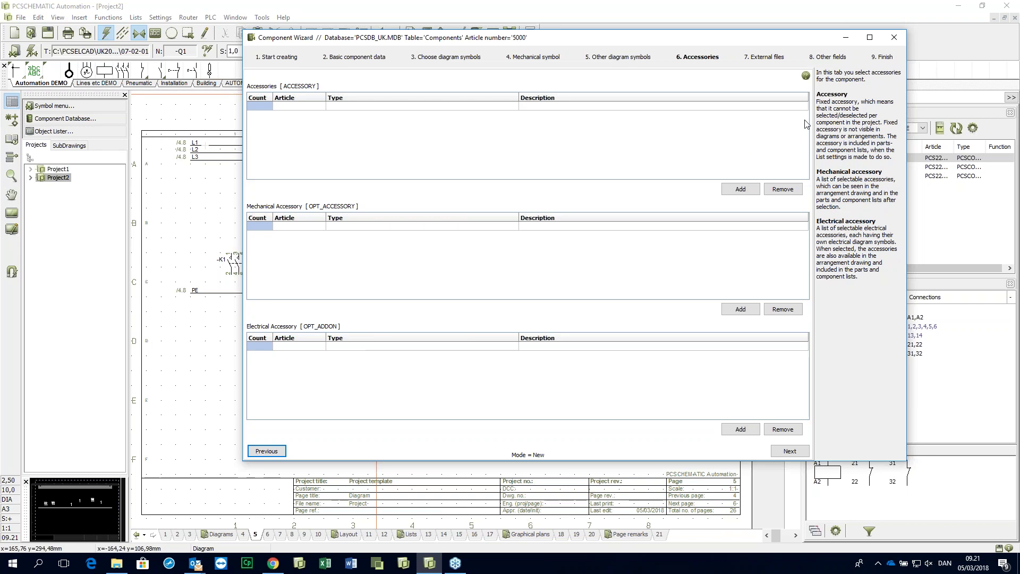
left_click(849, 120)
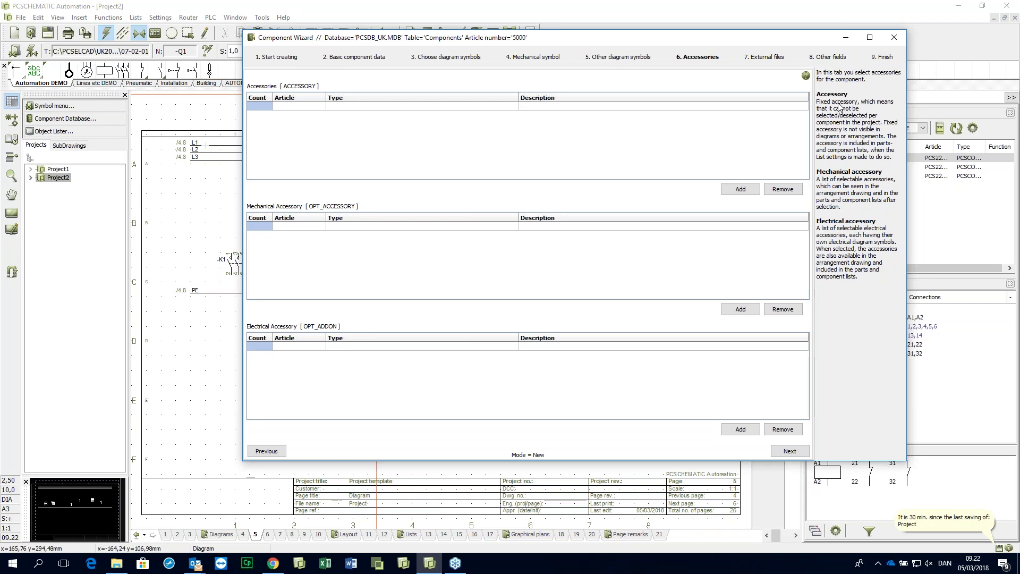
left_click(642, 269)
left_click(740, 309)
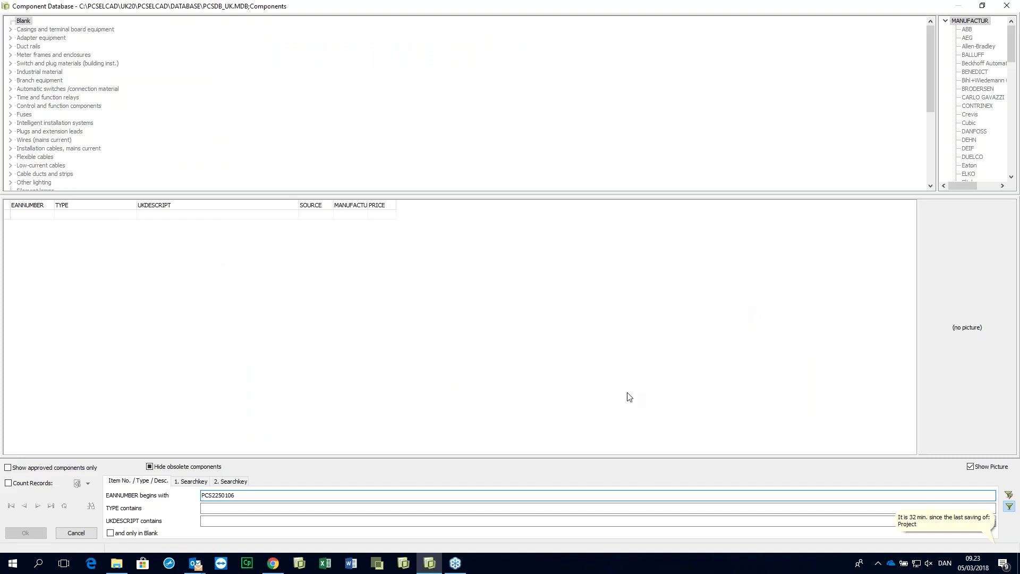
scroll(157, 106, "down", 4)
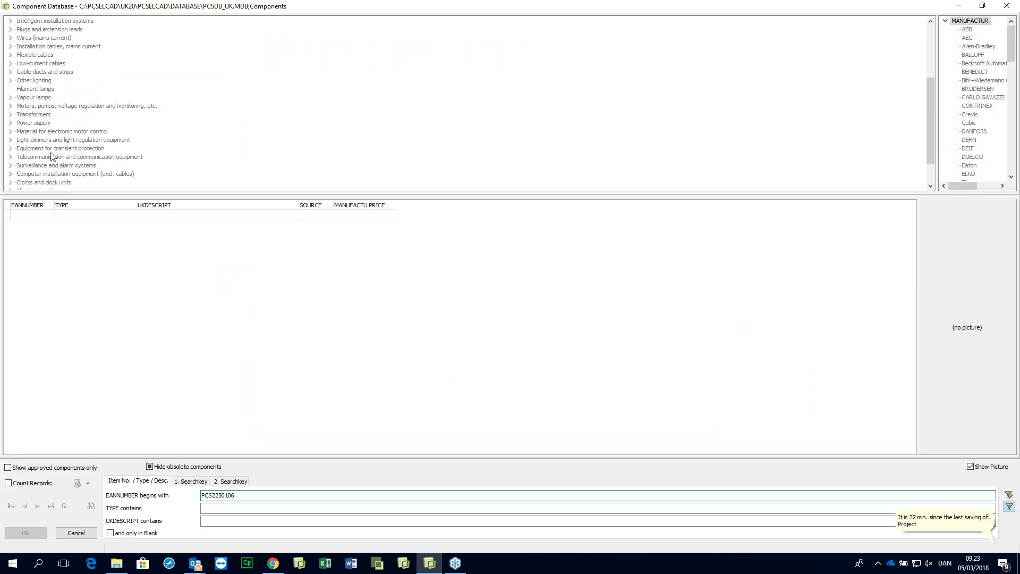
left_click(50, 90)
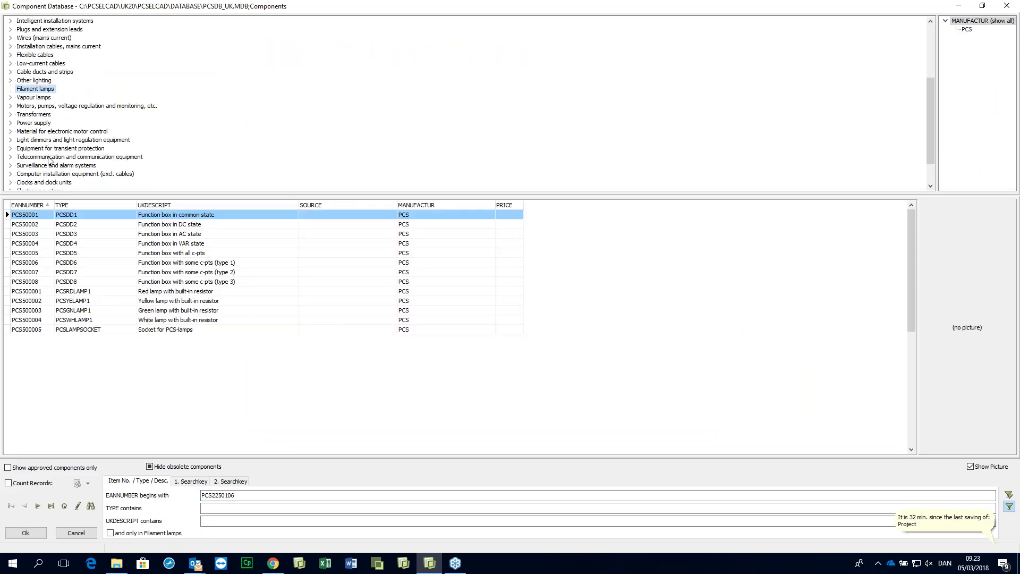
left_click(93, 330)
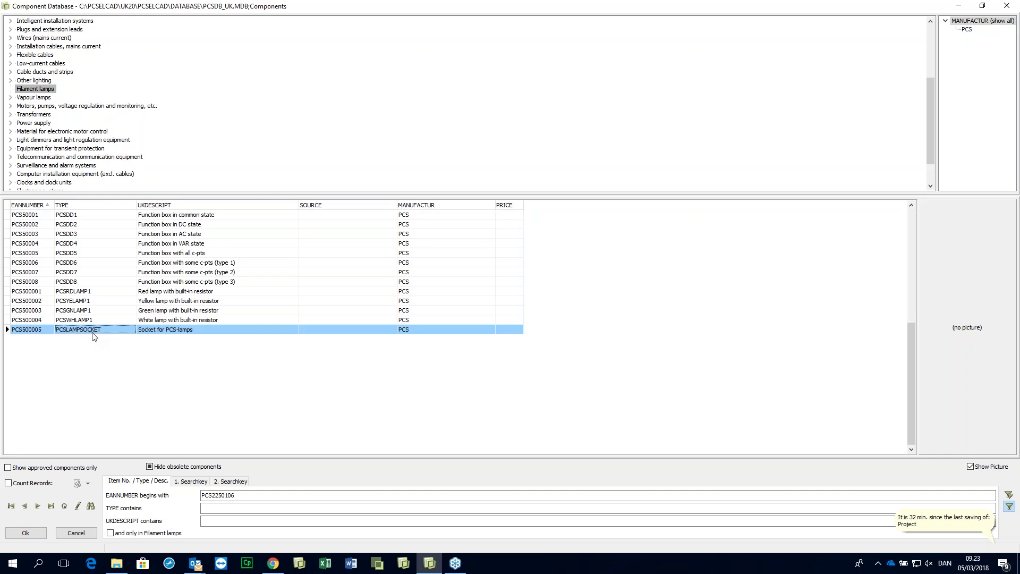
double_click(93, 337)
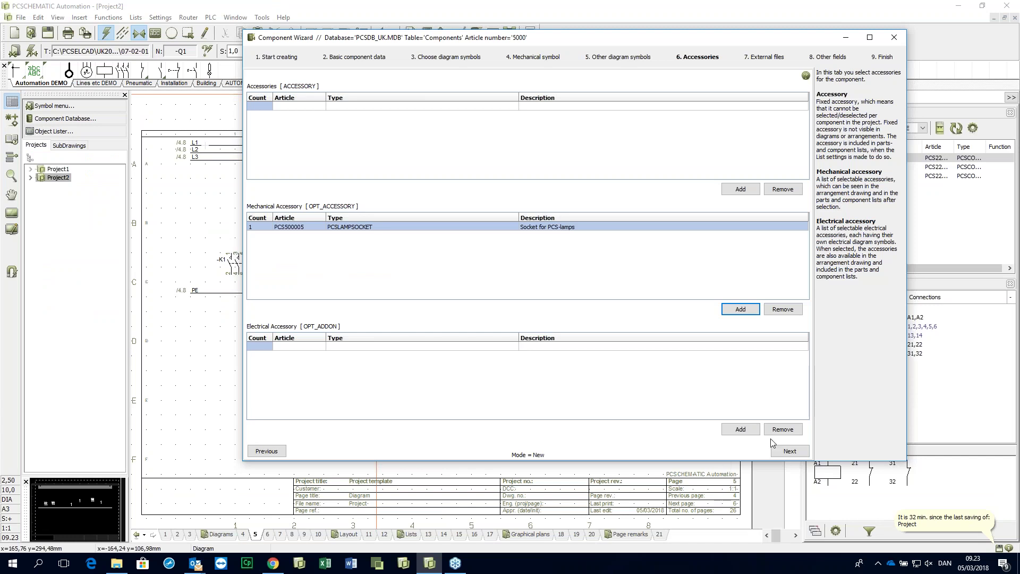
Assign 3RA2110-0BE15-1AP0.jpg from the PIC alias folder as the component's picture, leaving the datasheet empty
left_click(785, 452)
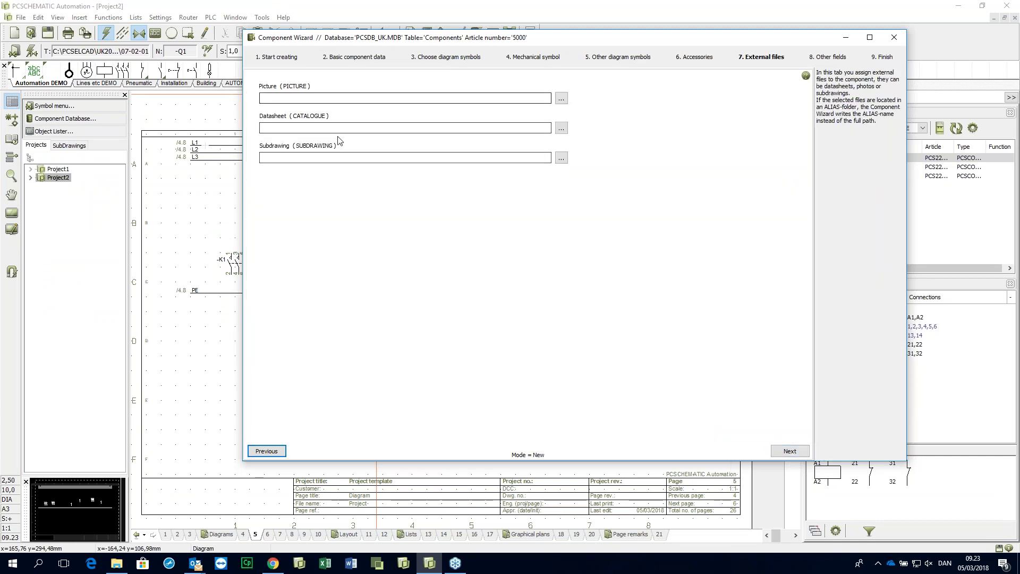
left_click(562, 99)
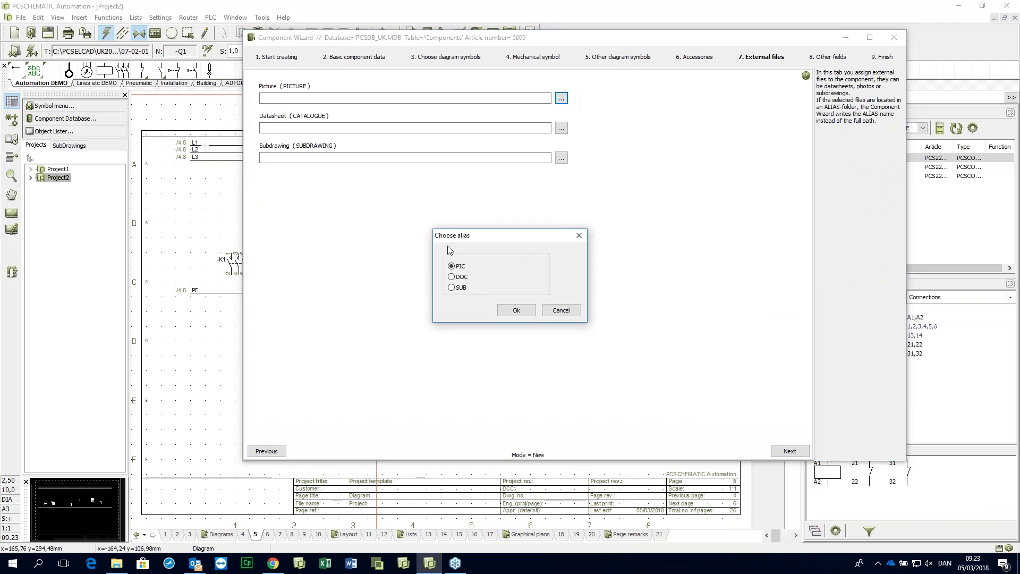
left_click(516, 310)
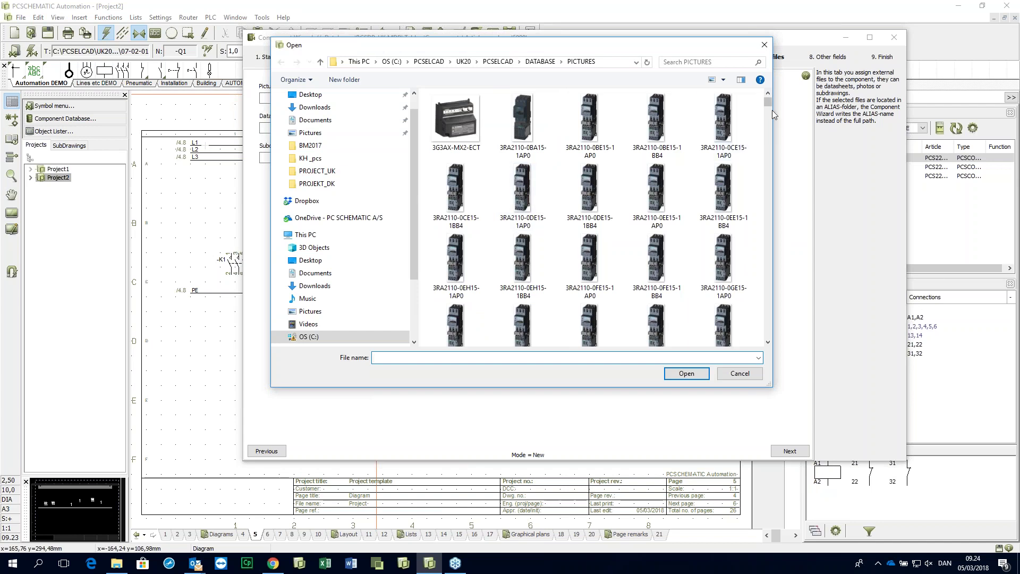
scroll(500, 154, "down", 5)
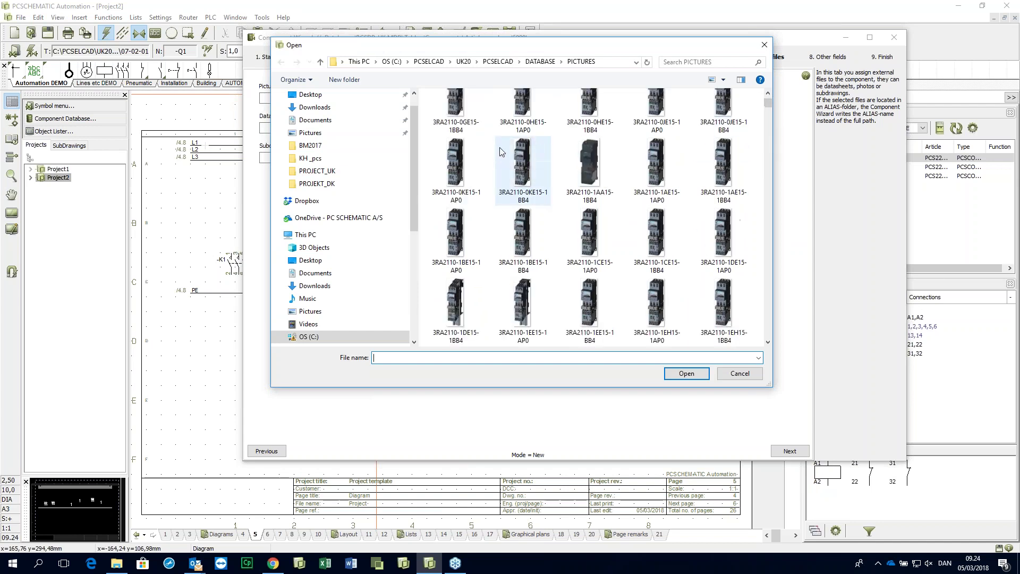
scroll(500, 149, "up", 5)
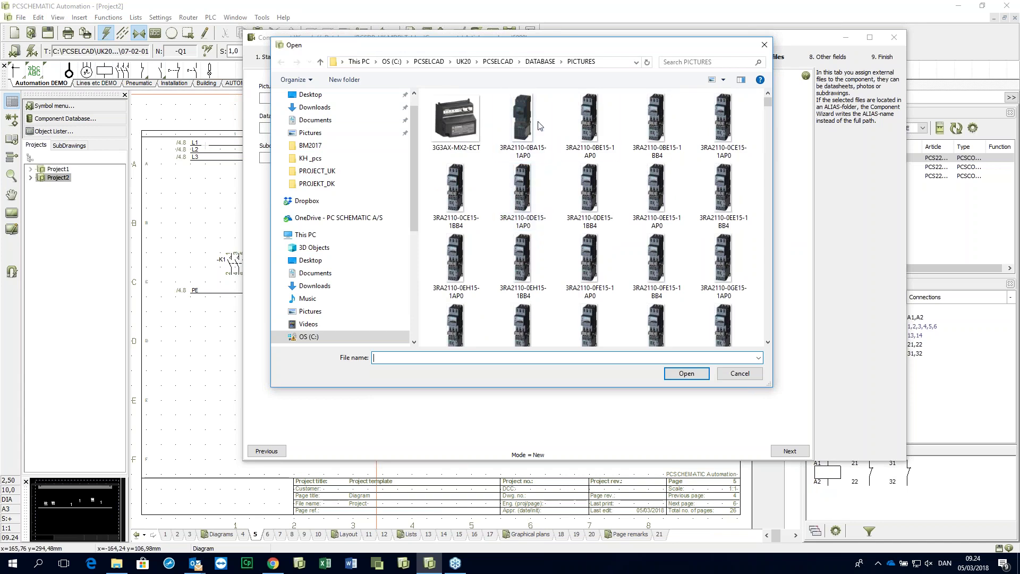
left_click(579, 119)
double_click(579, 120)
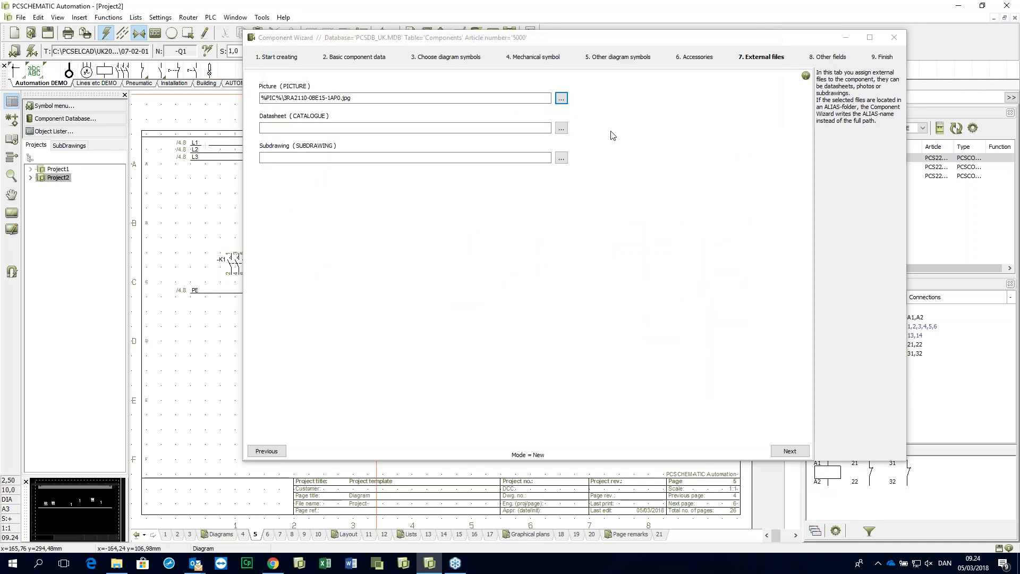
left_click(562, 129)
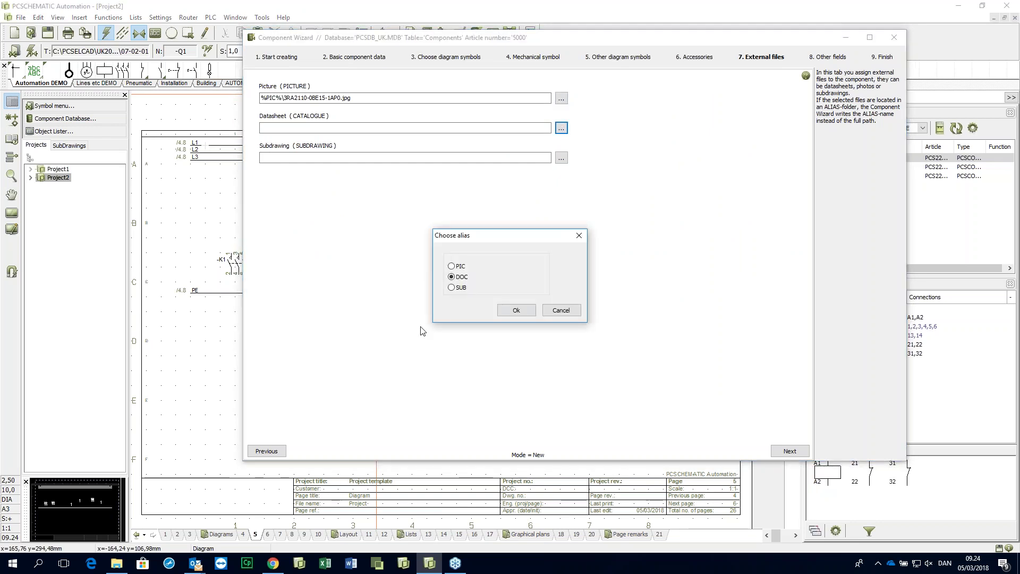
left_click(568, 313)
Continue to the component's other fields and enter "Me" as the manufacturer
left_click(789, 451)
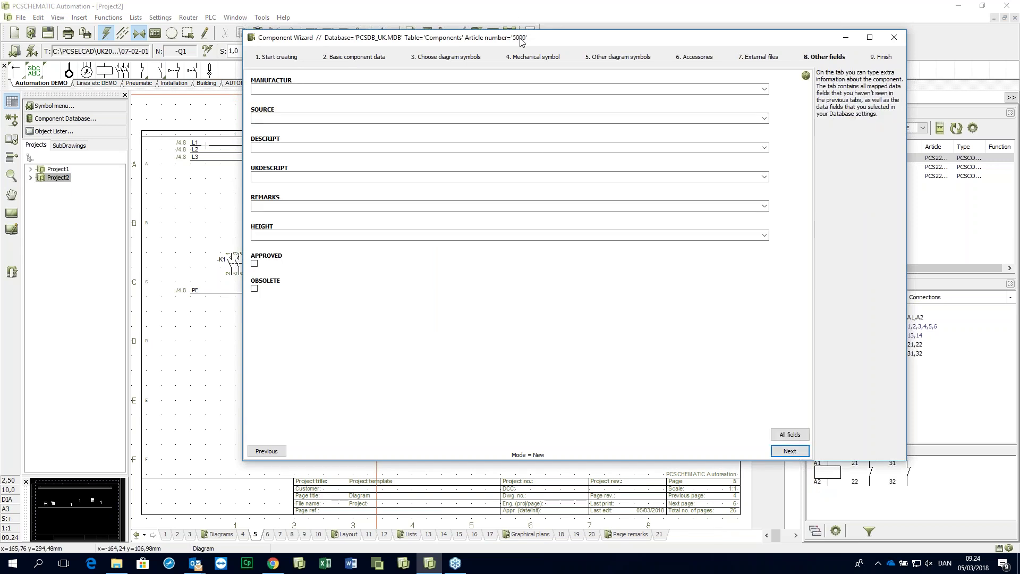
left_click_drag(525, 31, 525, 1)
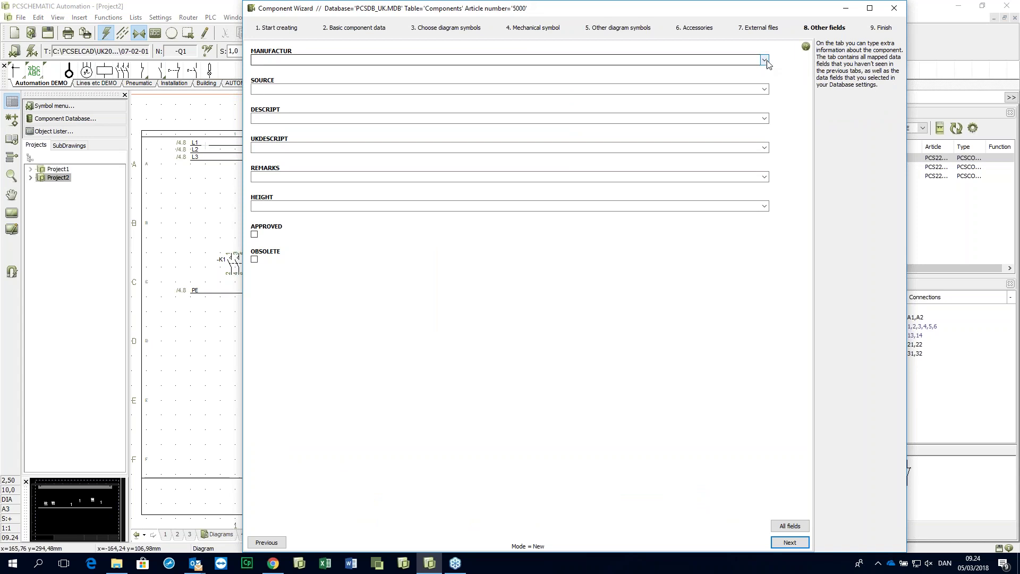
left_click(734, 61)
scroll(742, 88, "down", 5)
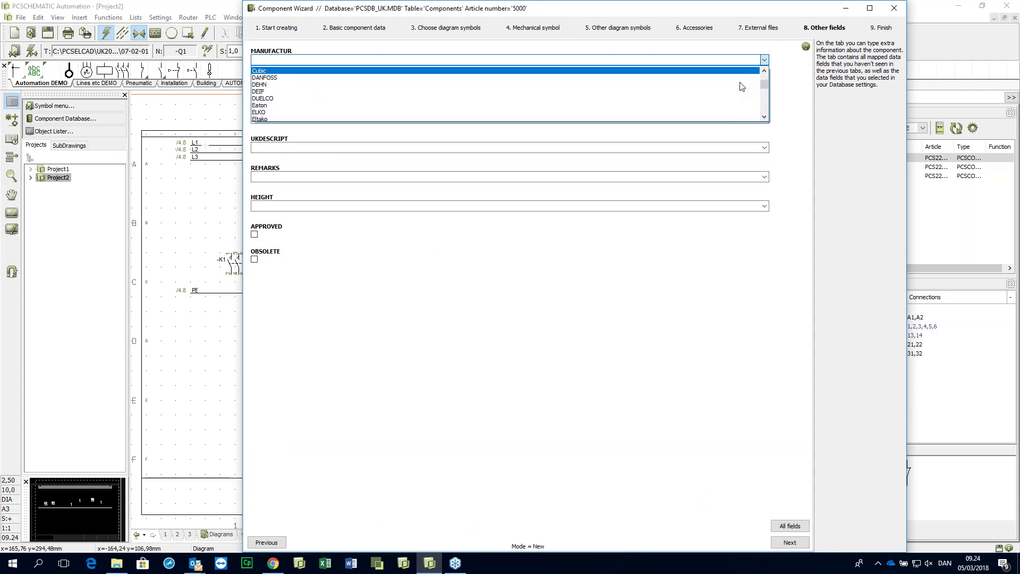
scroll(742, 87, "down", 5)
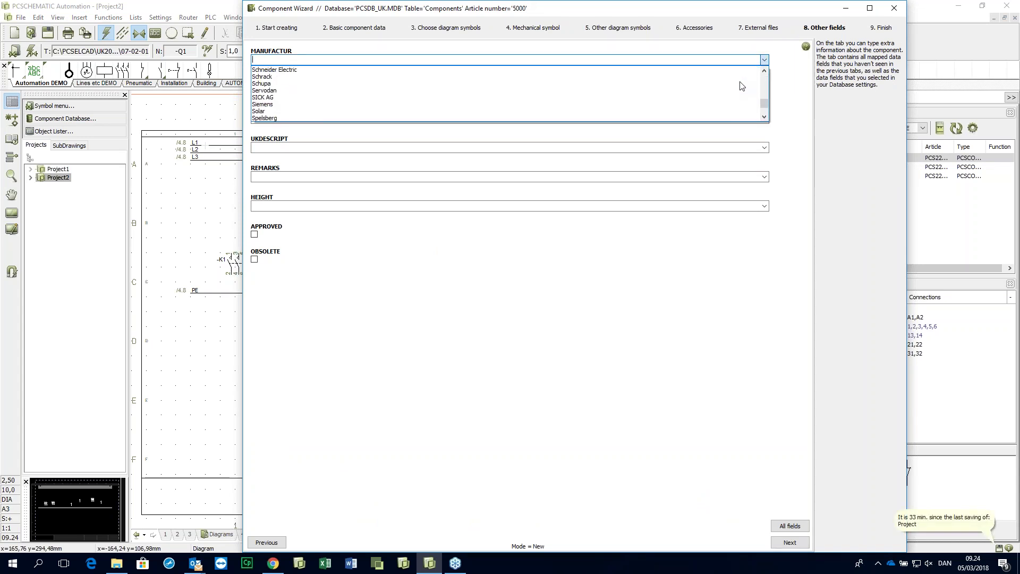
scroll(742, 87, "down", 5)
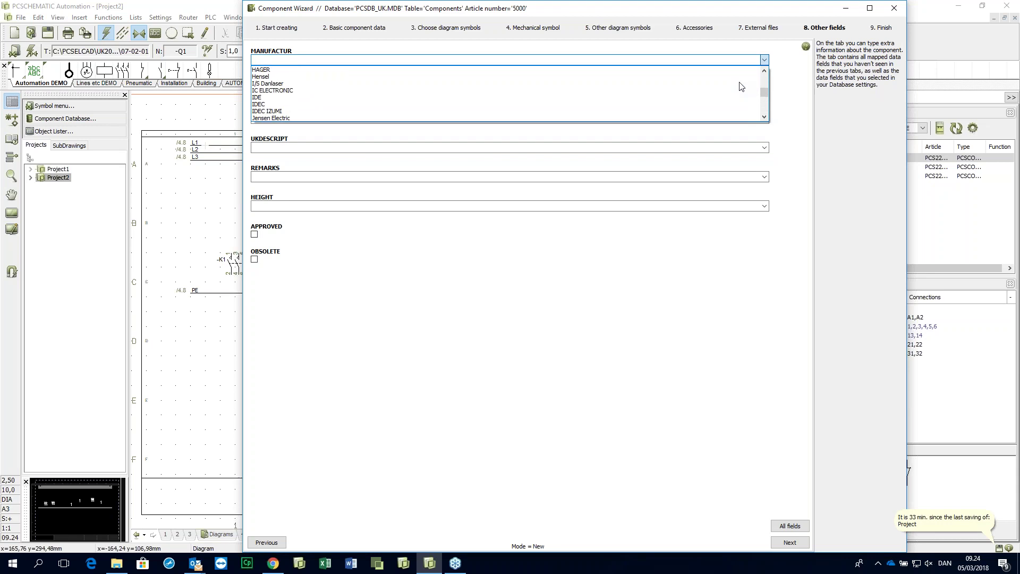
left_click(743, 60)
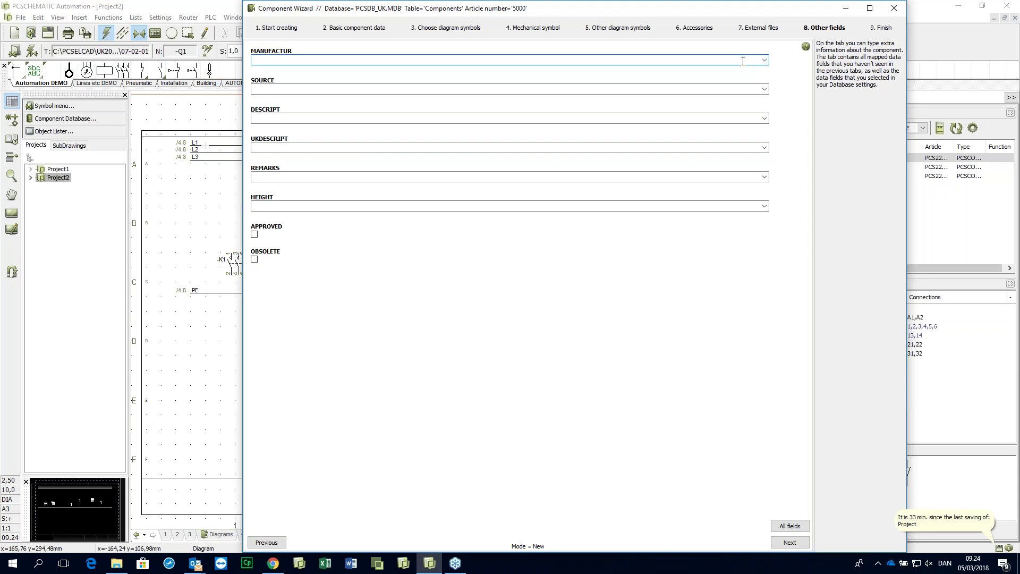
type("Me")
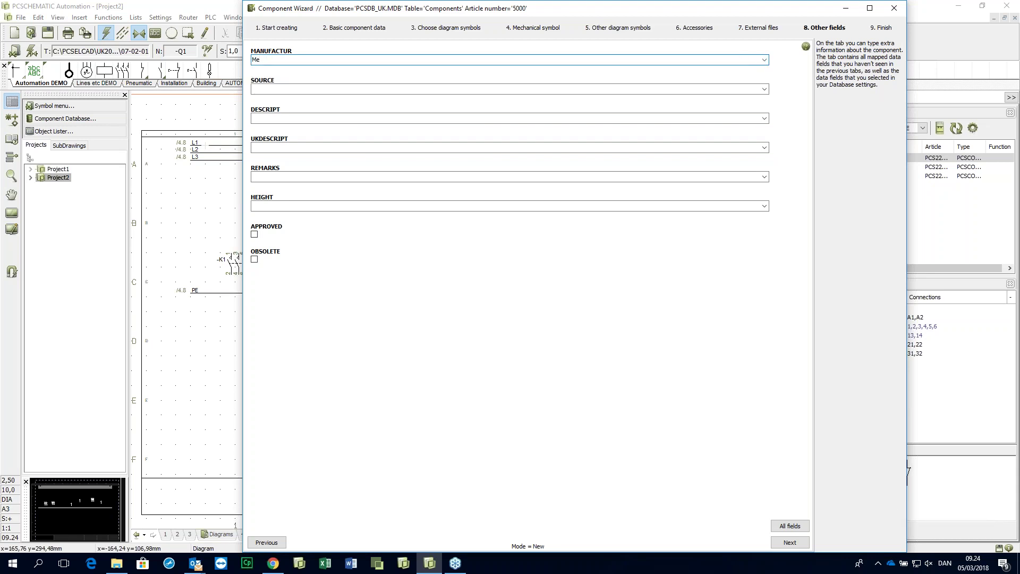
Set the source to "You", enter "new lamp with seletable socket" as the UK description, and mark the component as approved
left_click(683, 87)
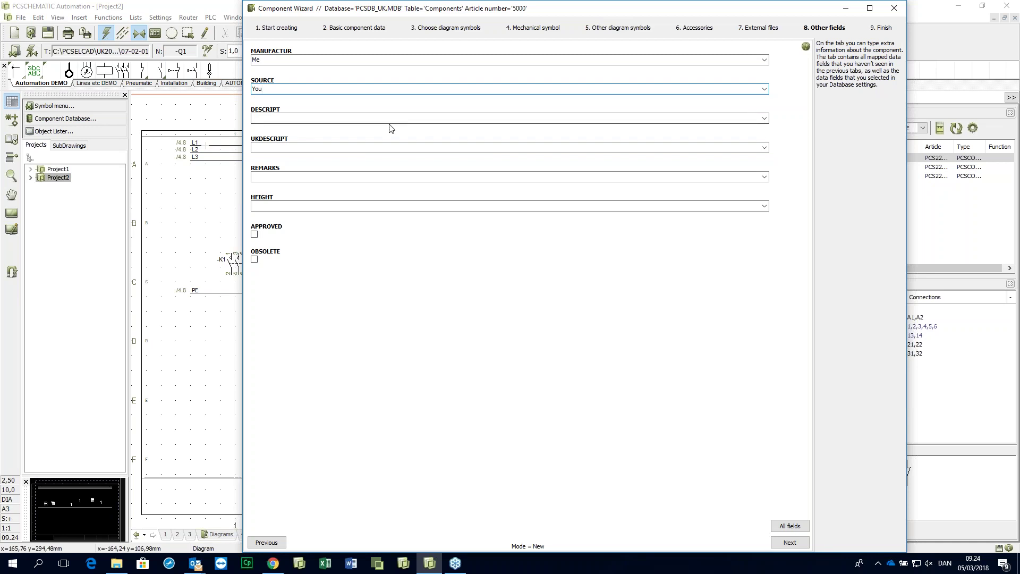
left_click(310, 119)
left_click(299, 149)
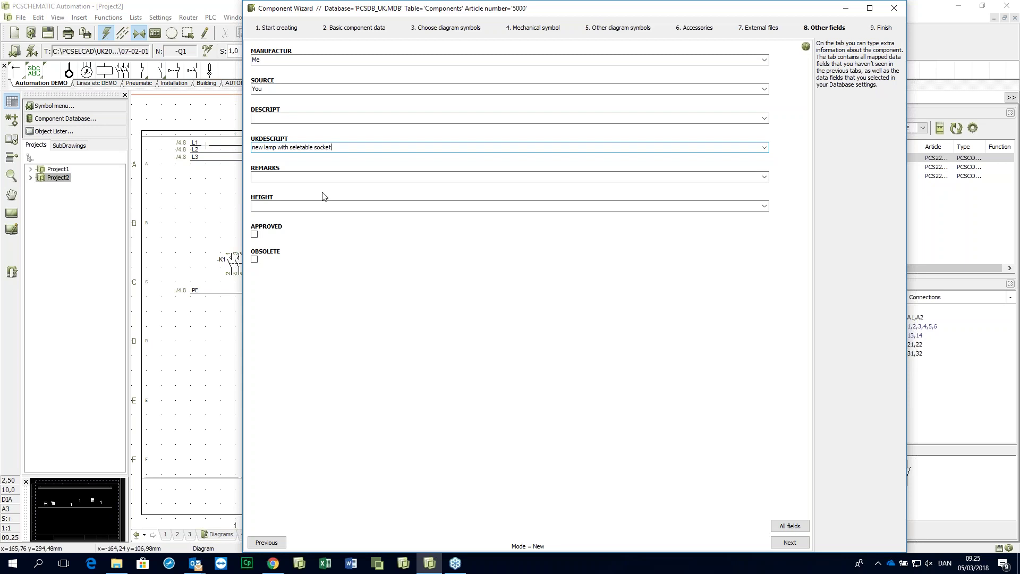
left_click(254, 234)
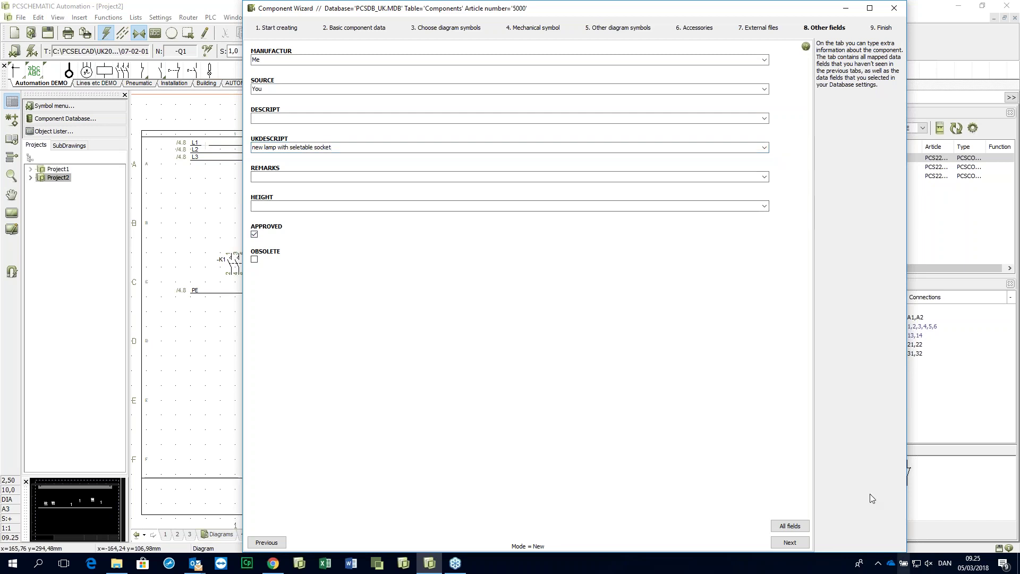
Review all database fields of the new component's record, and finish the Component Wizard
left_click(793, 526)
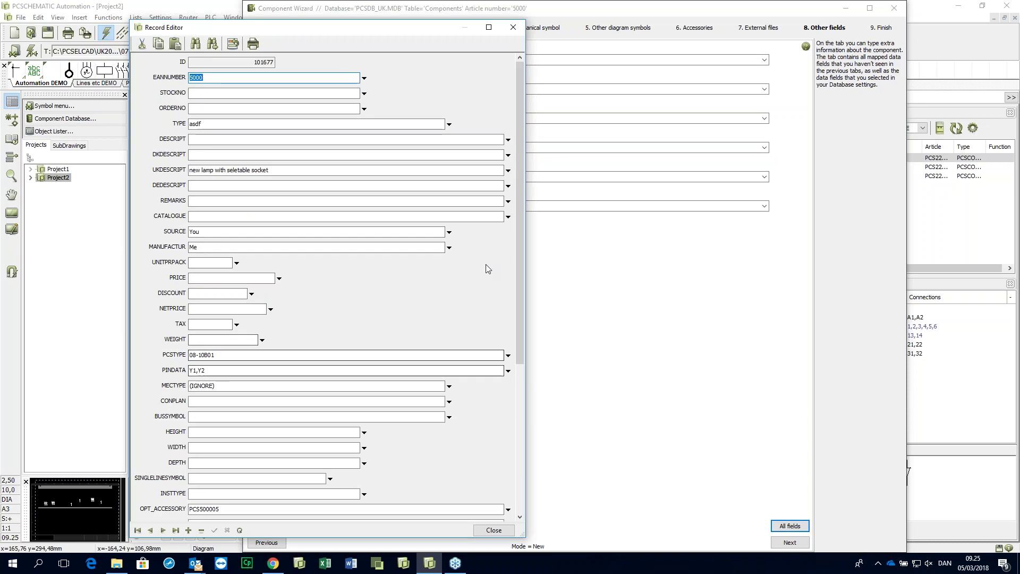
left_click_drag(522, 225, 530, 324)
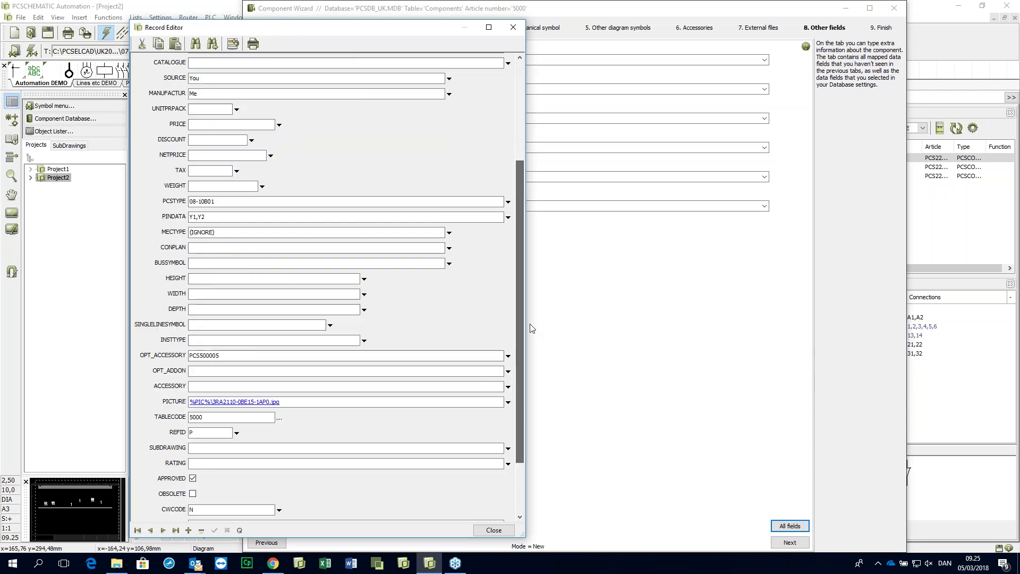
left_click_drag(522, 277, 524, 359)
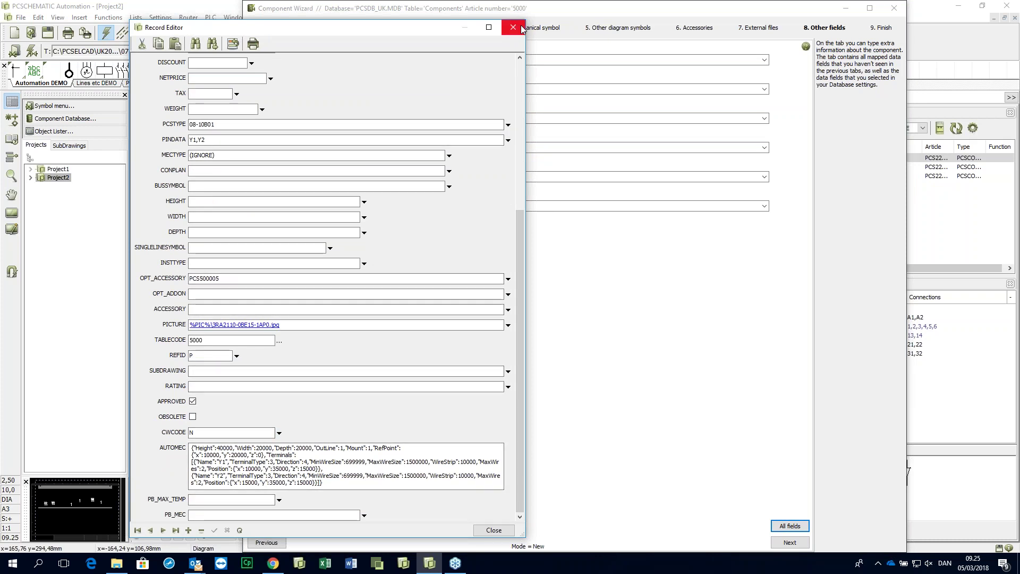
left_click(493, 530)
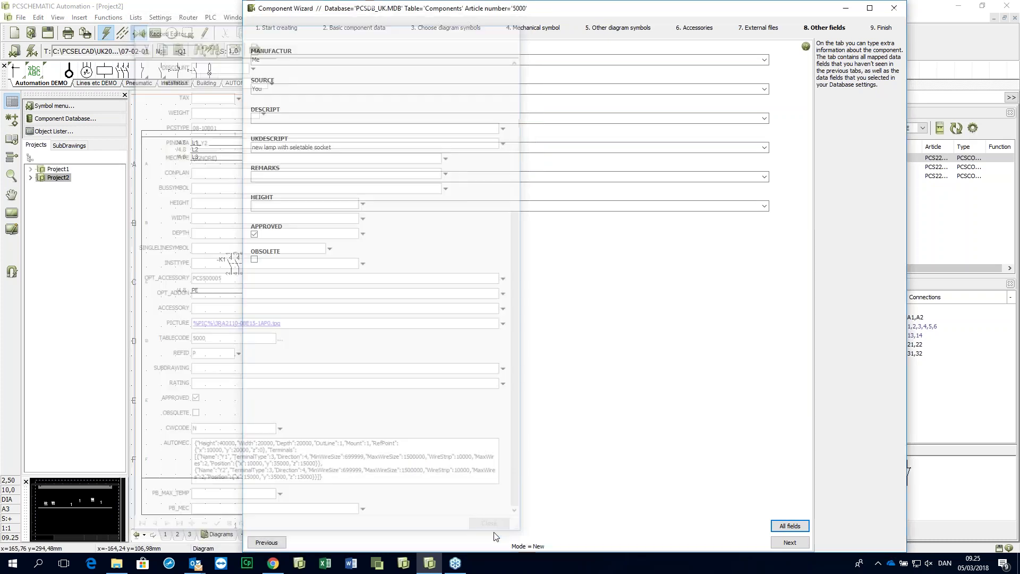
left_click(789, 542)
left_click(790, 543)
left_click(789, 542)
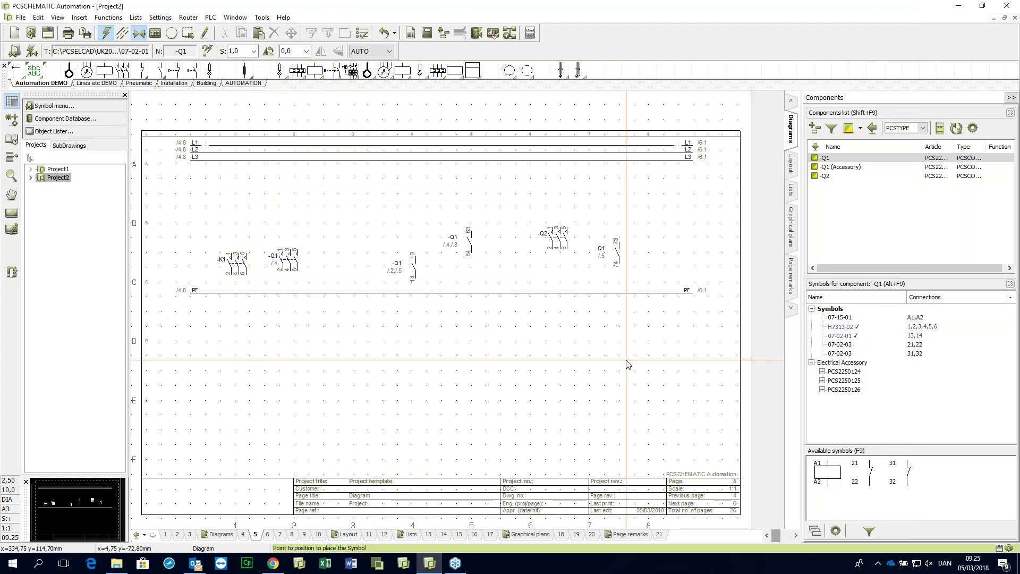
Pick component 5000 (type asdf) from the Filament lamps database records and place its symbol below the PE line, at about x 75, y 112.5 mm
left_click(628, 361)
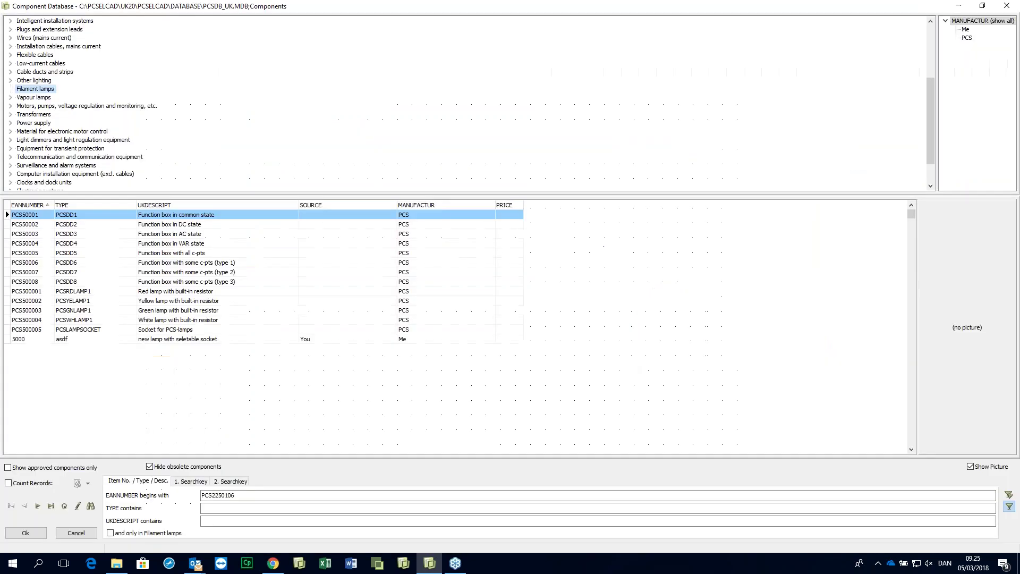
left_click(69, 340)
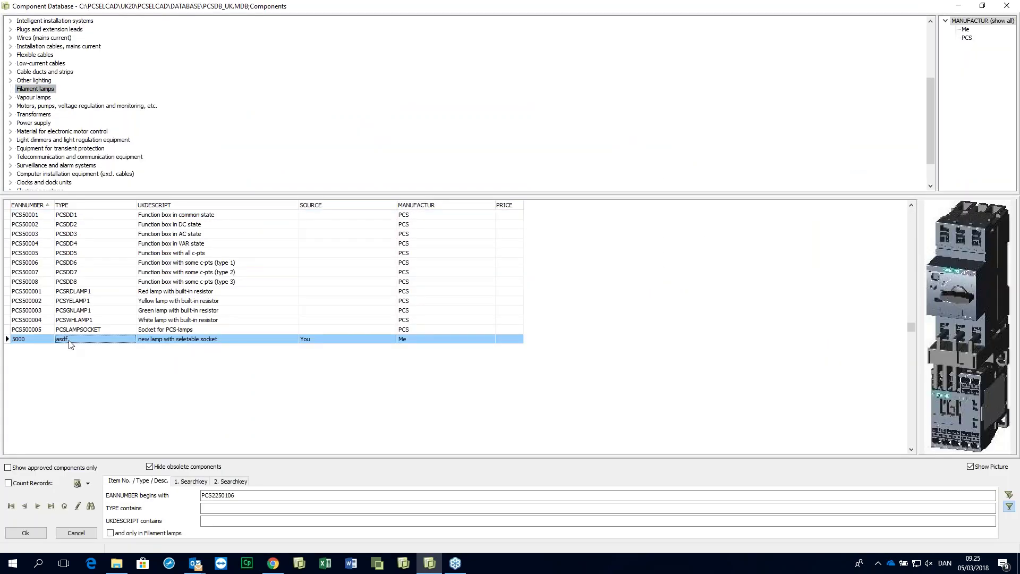
double_click(71, 340)
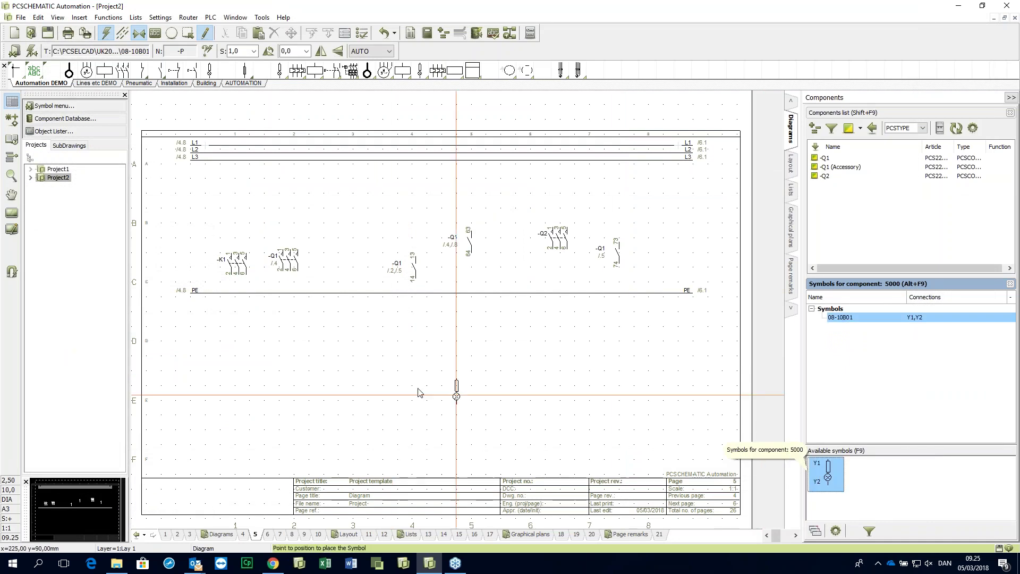
left_click(244, 354)
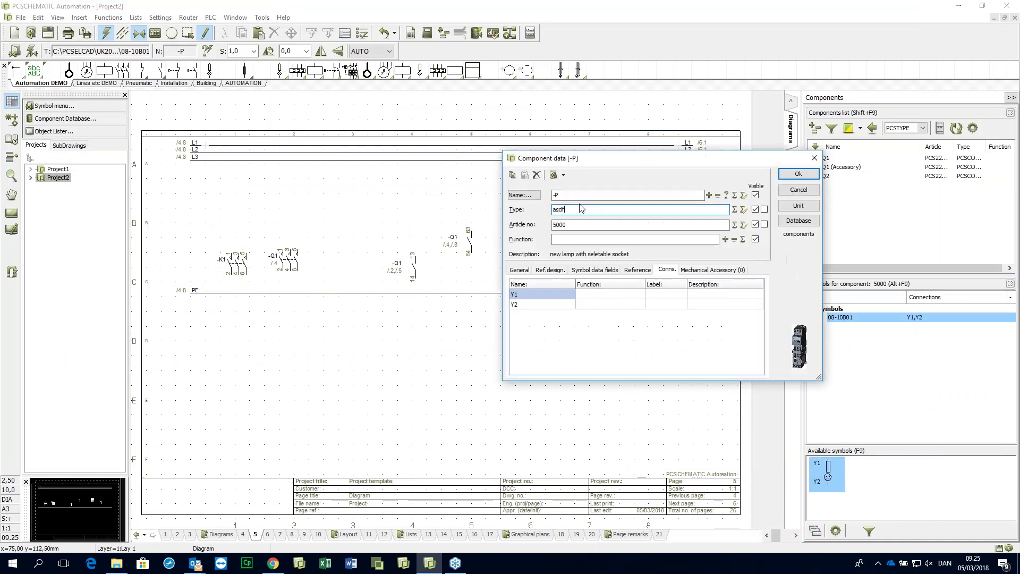
left_click(516, 294)
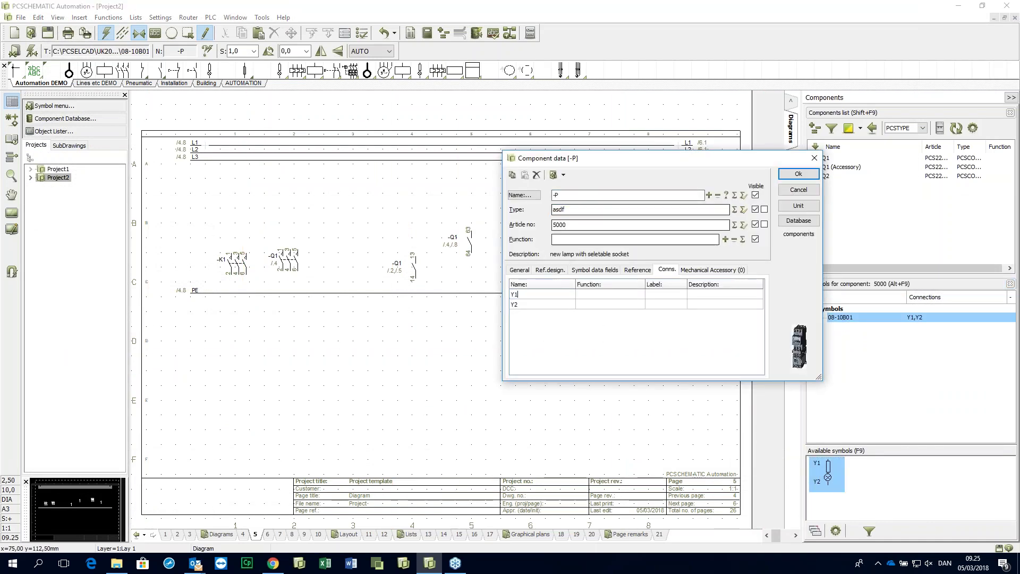
left_click(789, 179)
left_click(789, 179)
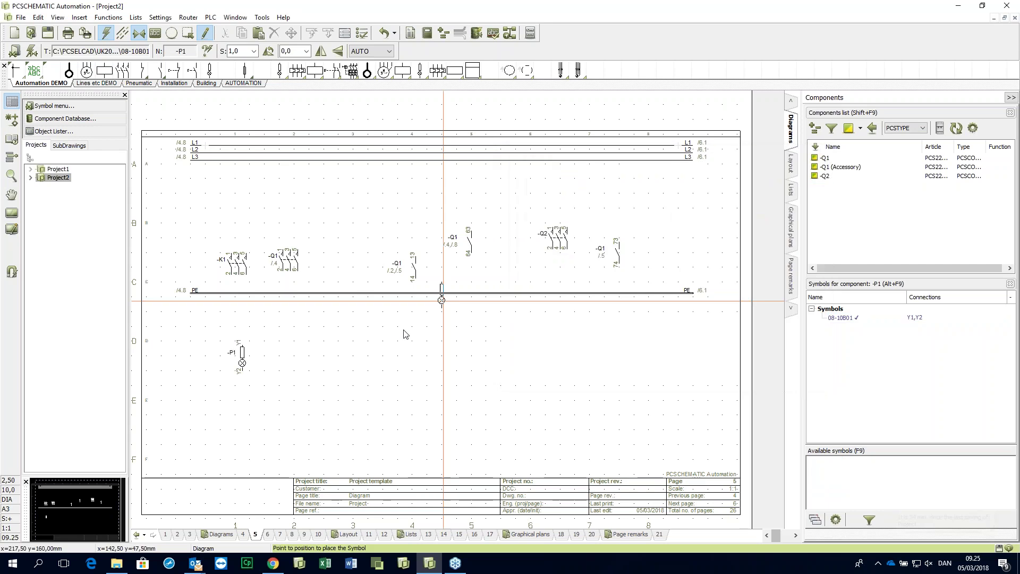
Place the mechanical symbol 5000 of lamp -P1 on layout page 11 at about x 180, y 220 mm
left_click(368, 534)
left_click(853, 159)
double_click(835, 318)
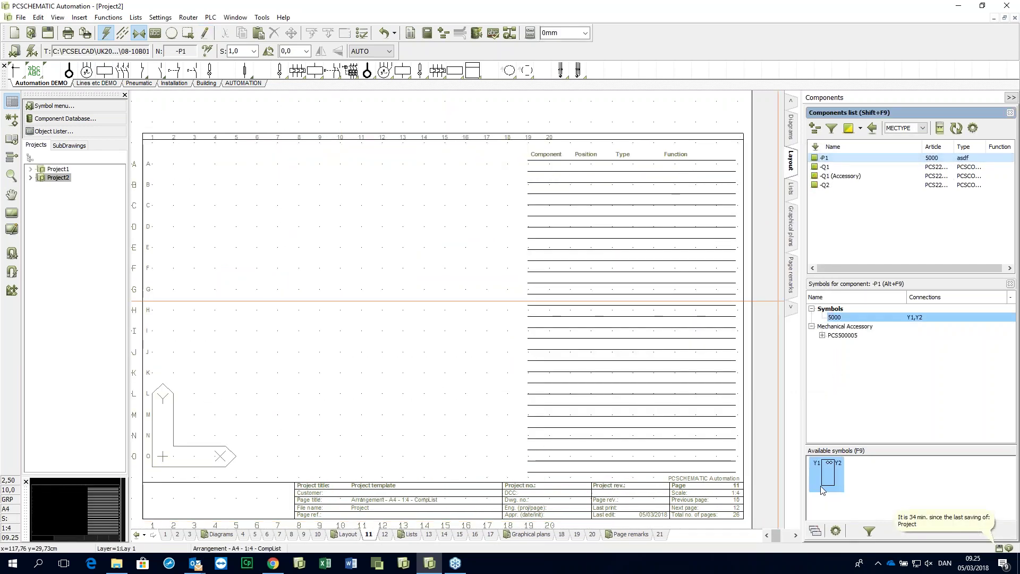
left_click(257, 343)
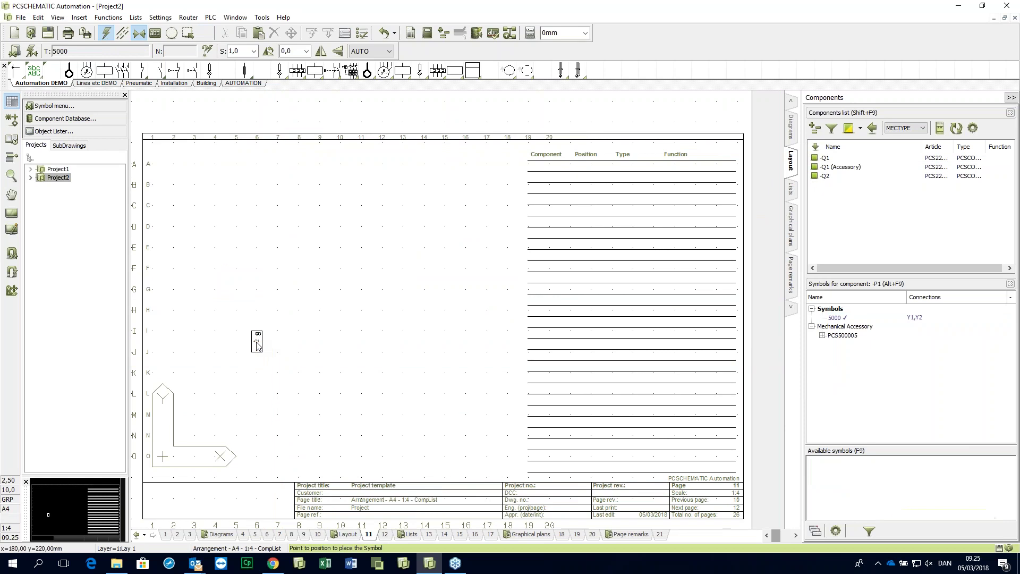
scroll(257, 343, "up", 4)
scroll(554, 352, "down", 4)
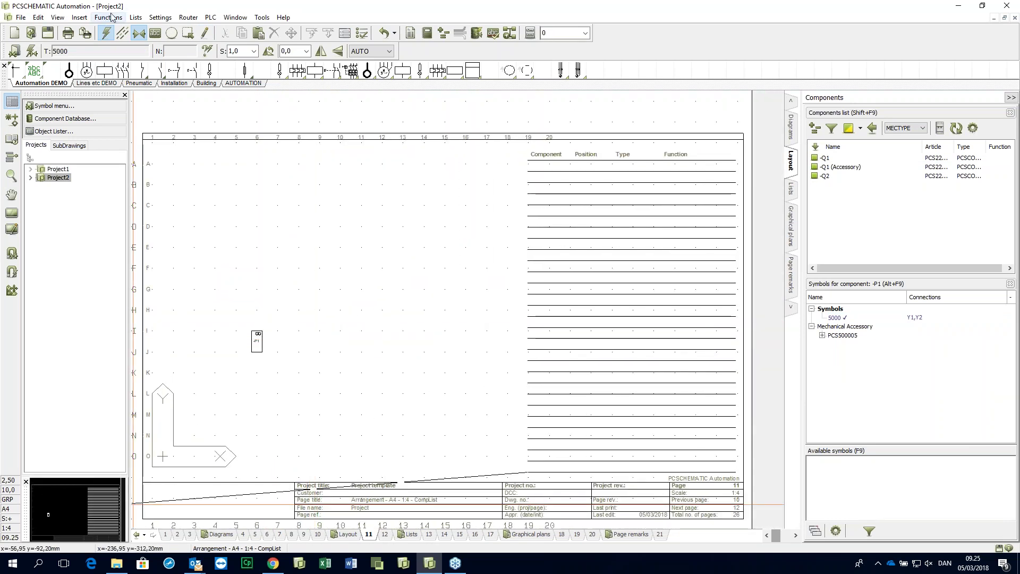
Change the layout page's type to Isometric and examine the lamp's mechanical symbol as a box
left_click(410, 33)
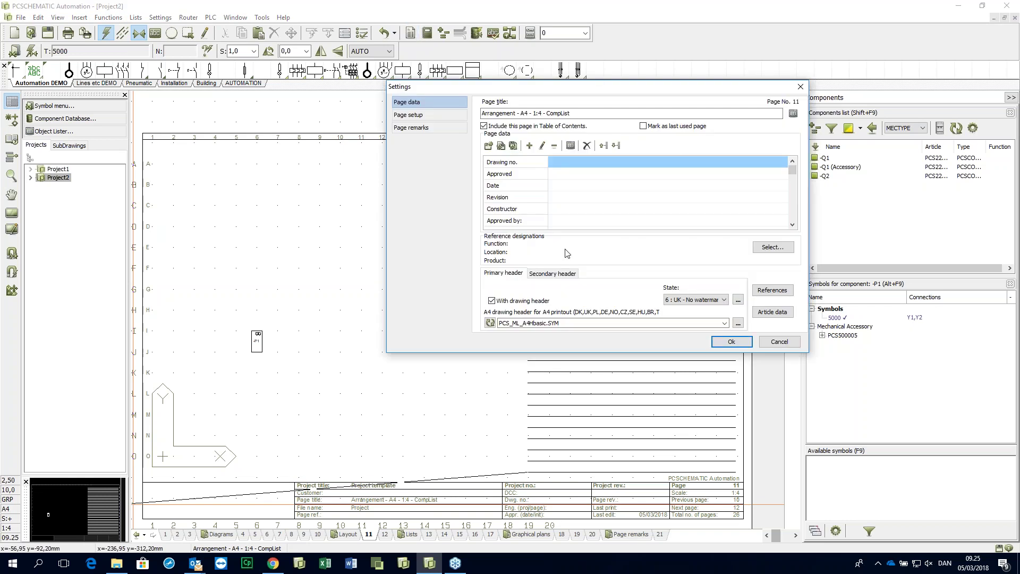
left_click(420, 128)
left_click(426, 114)
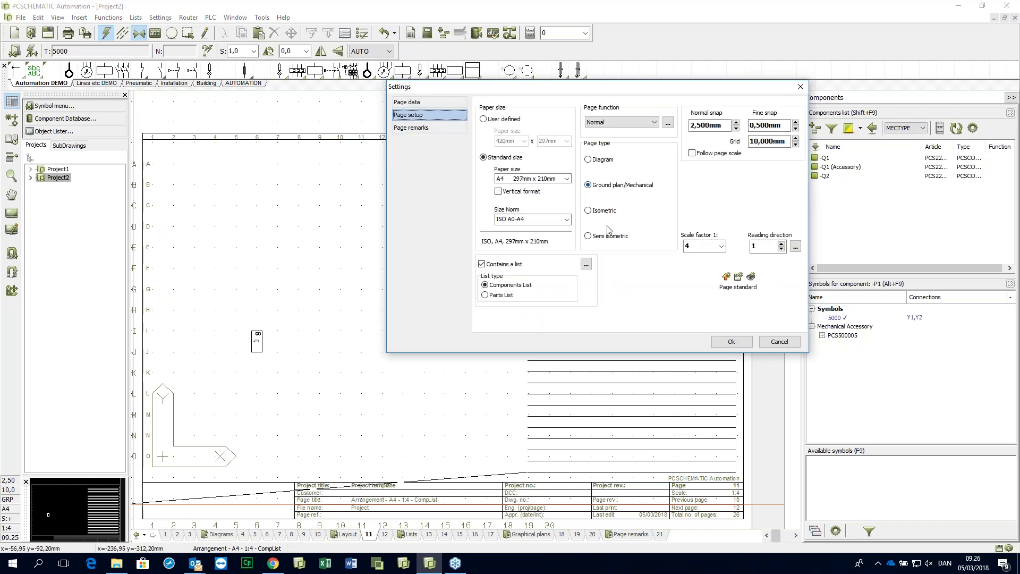
left_click(606, 210)
left_click(732, 342)
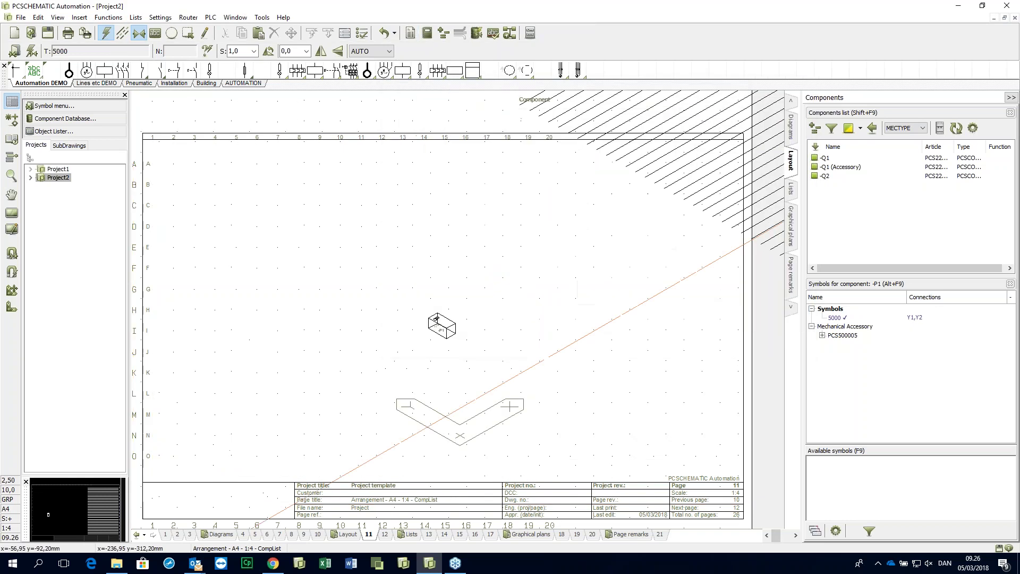
scroll(655, 419, "up", 3)
scroll(526, 343, "down", 3)
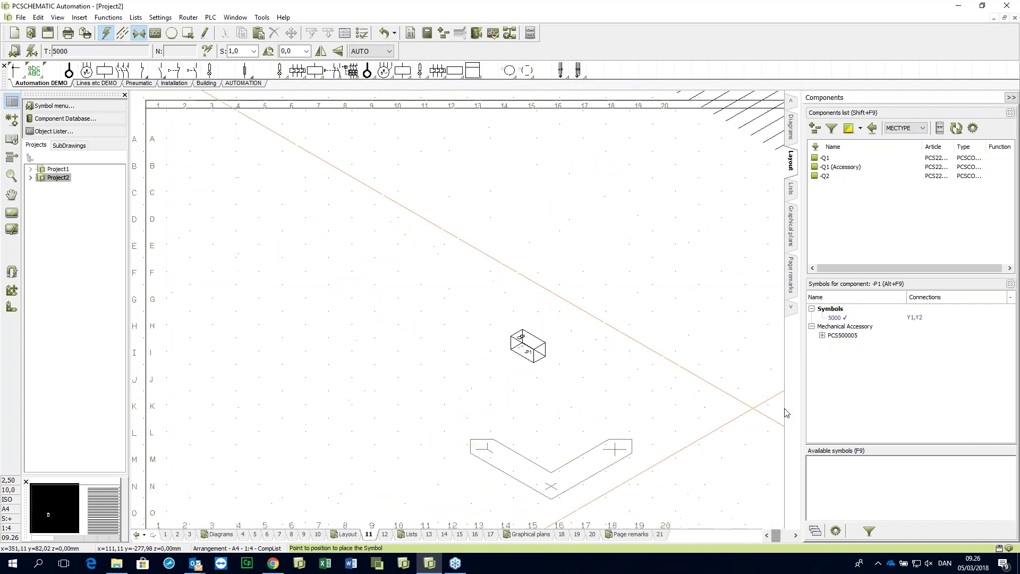
scroll(557, 354, "up", 2)
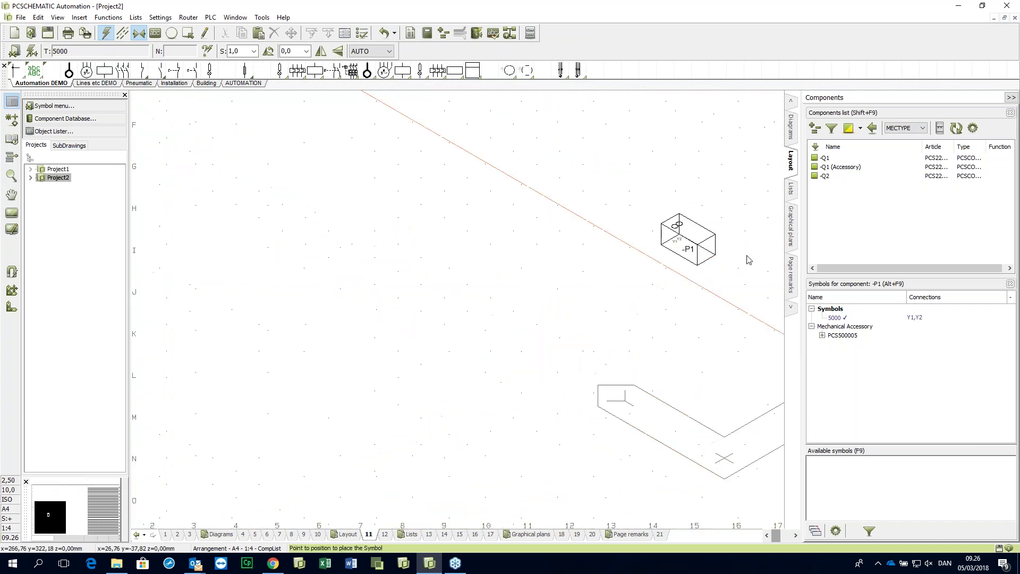
left_click(730, 277)
middle_click_drag(631, 291, 362, 378)
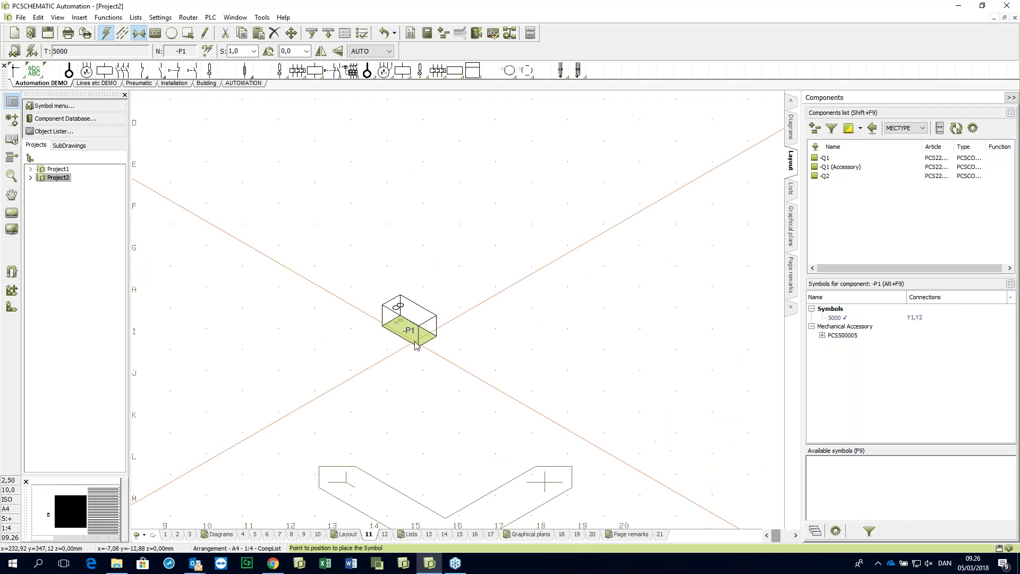
Set the layout page's type back to Ground plan/Mechanical
left_click(883, 173)
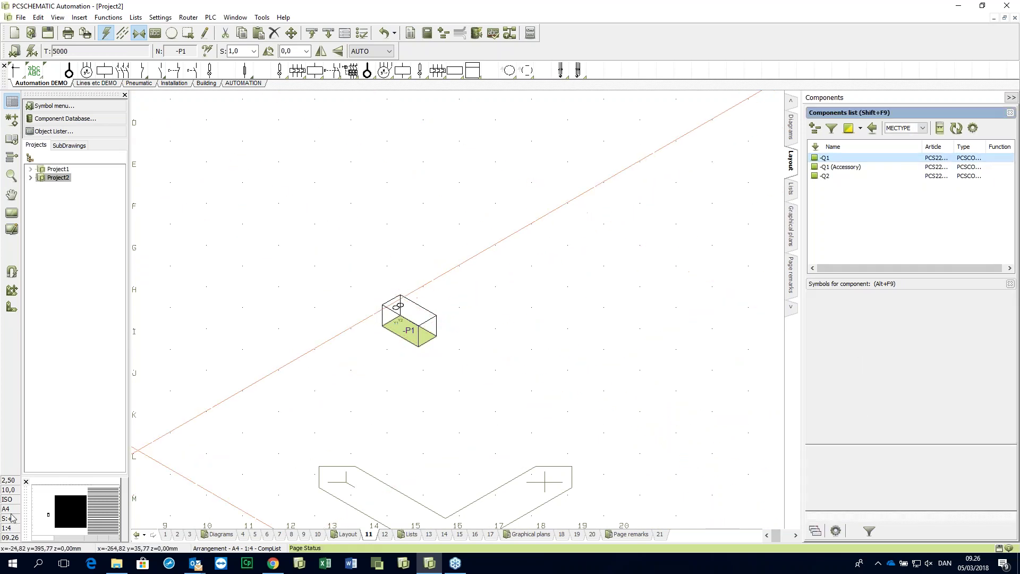
double_click(409, 254)
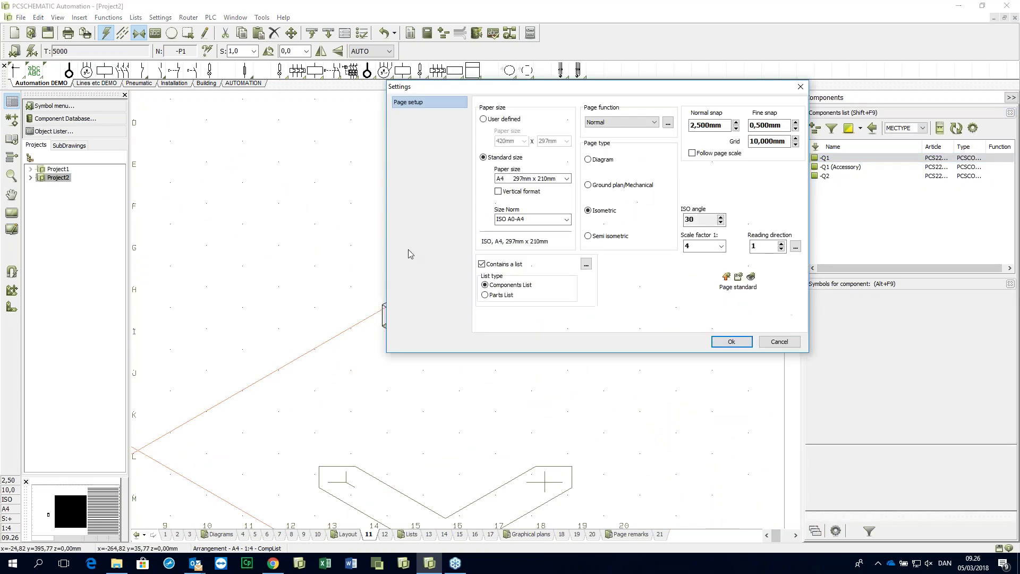
left_click(603, 185)
left_click(731, 341)
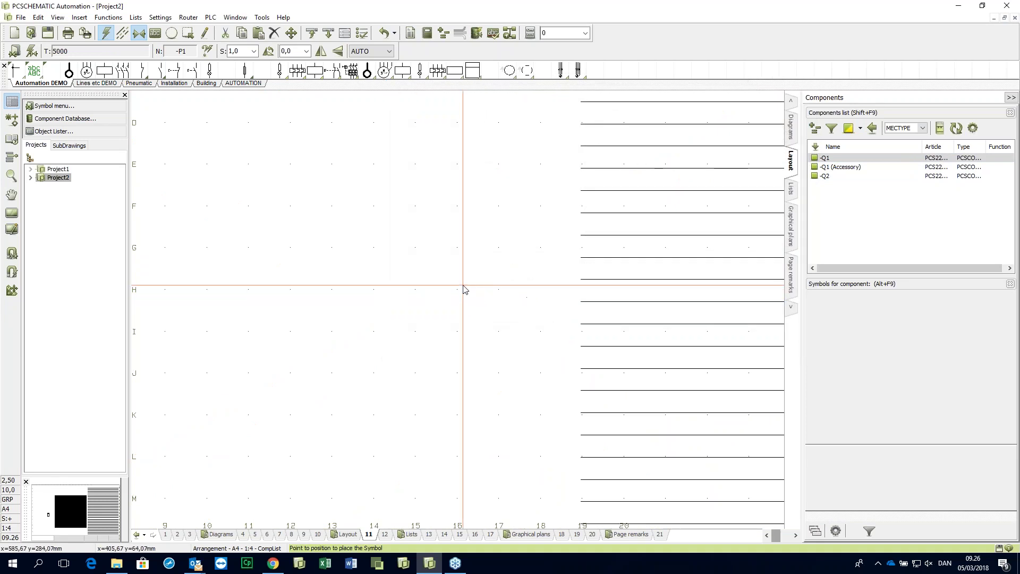
scroll(463, 290, "down", 2)
Place the mechanical symbol PCS2250106 of component -Q2 beside the lamp on layout page 11, and inspect the connection points
left_click(846, 181)
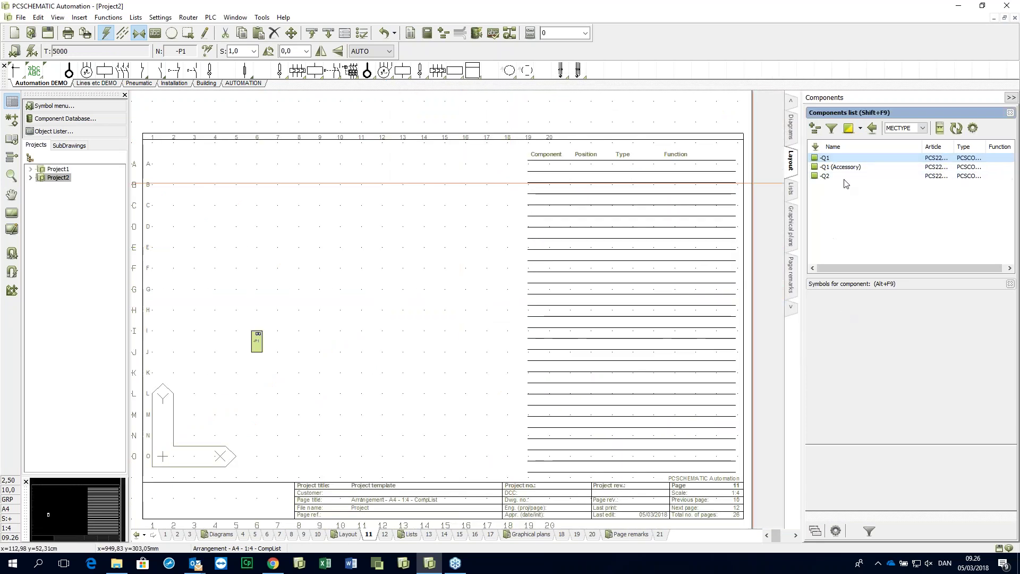
left_click(833, 149)
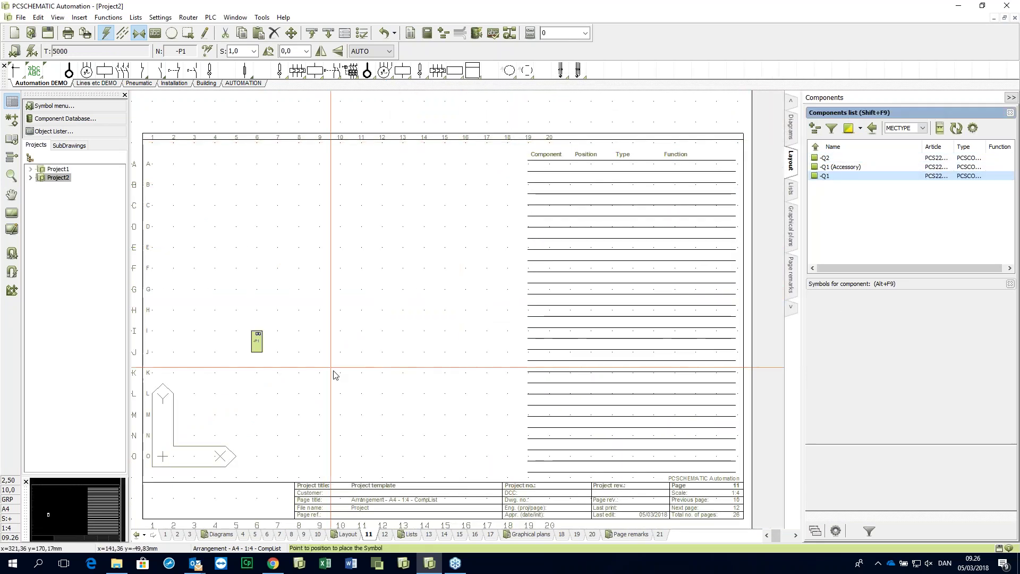
left_click(375, 535)
left_click(370, 534)
left_click(834, 158)
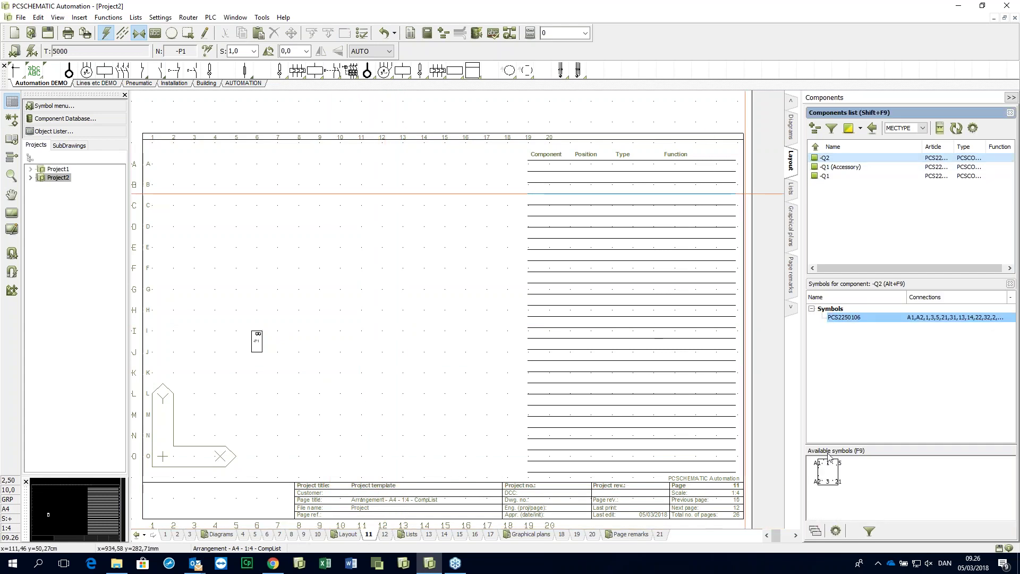
left_click_drag(833, 462, 336, 349)
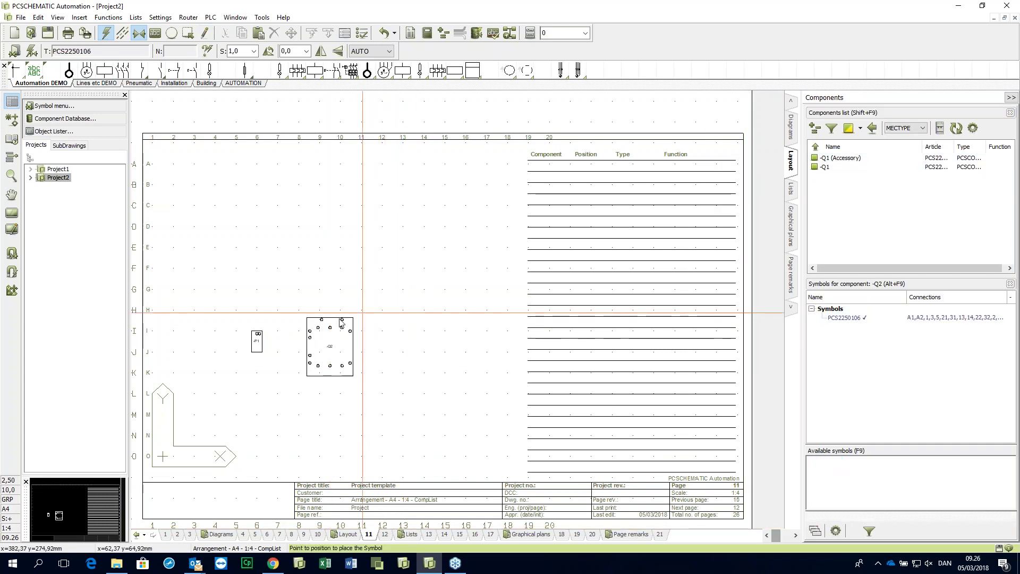
scroll(336, 349, "up", 3)
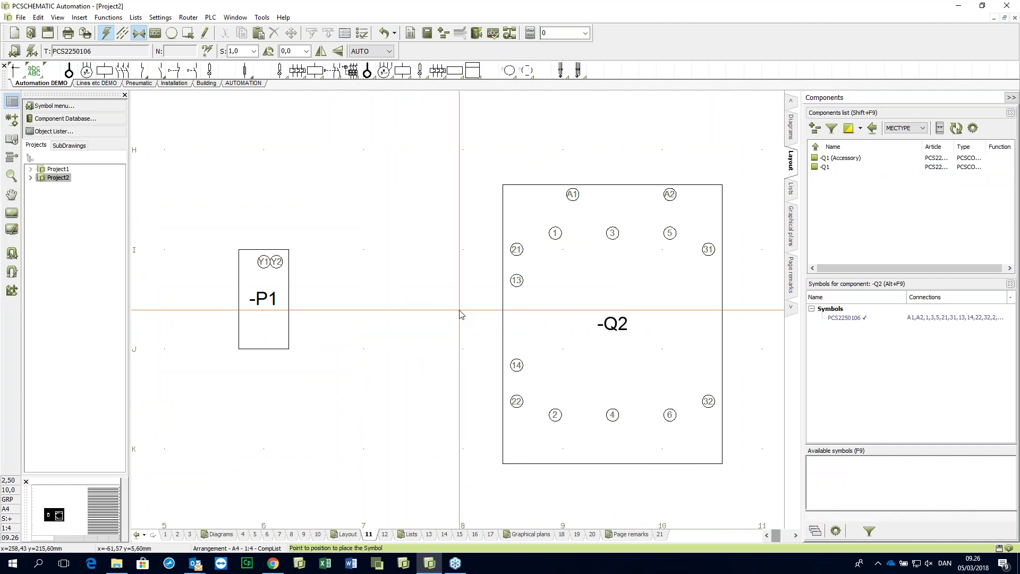
scroll(460, 314, "down", 3)
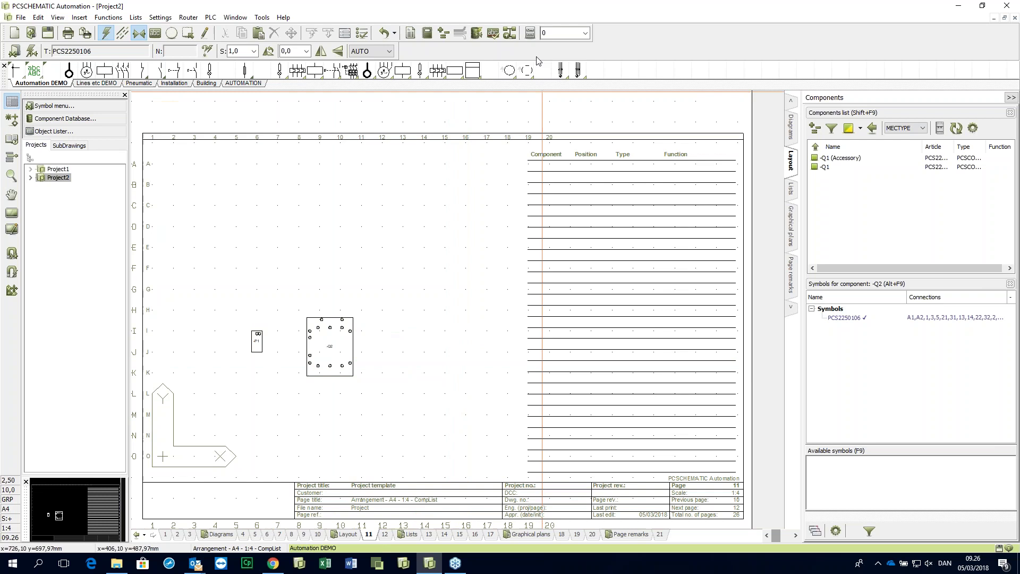
Open the Component Wizard at its starting page
left_click(477, 34)
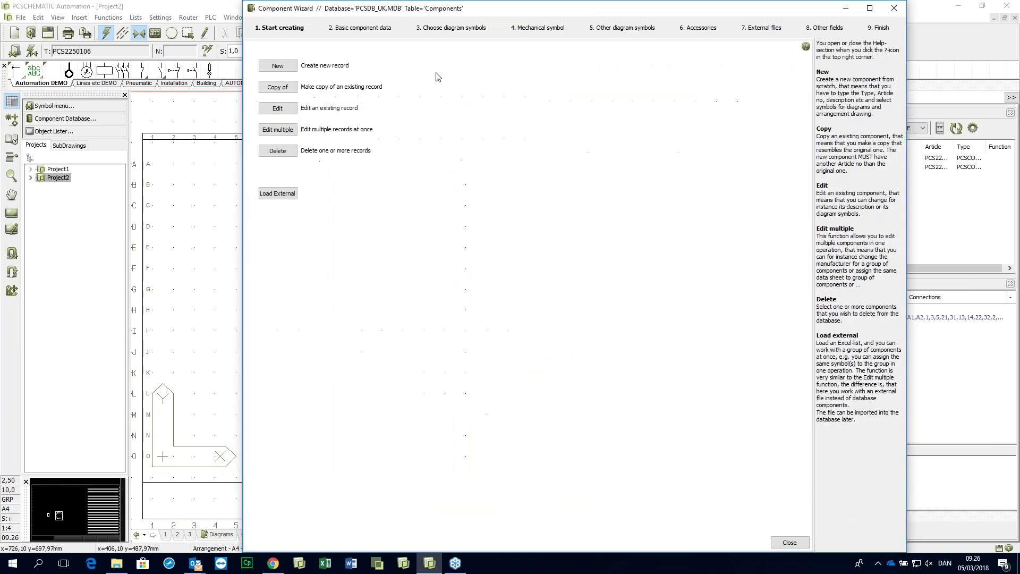